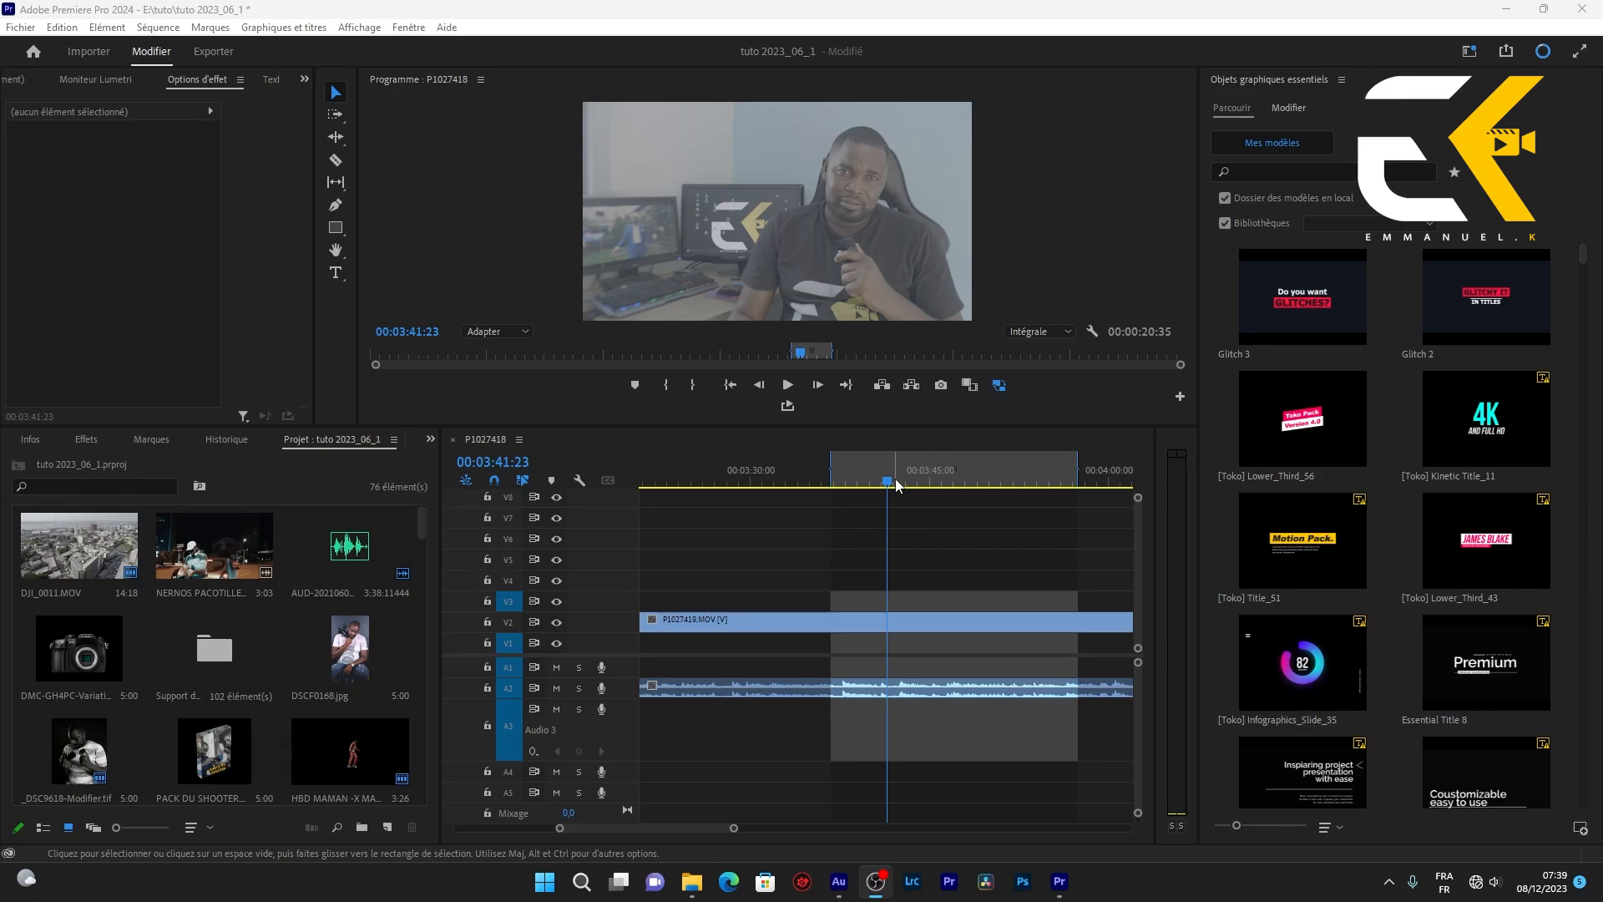
click(801, 443)
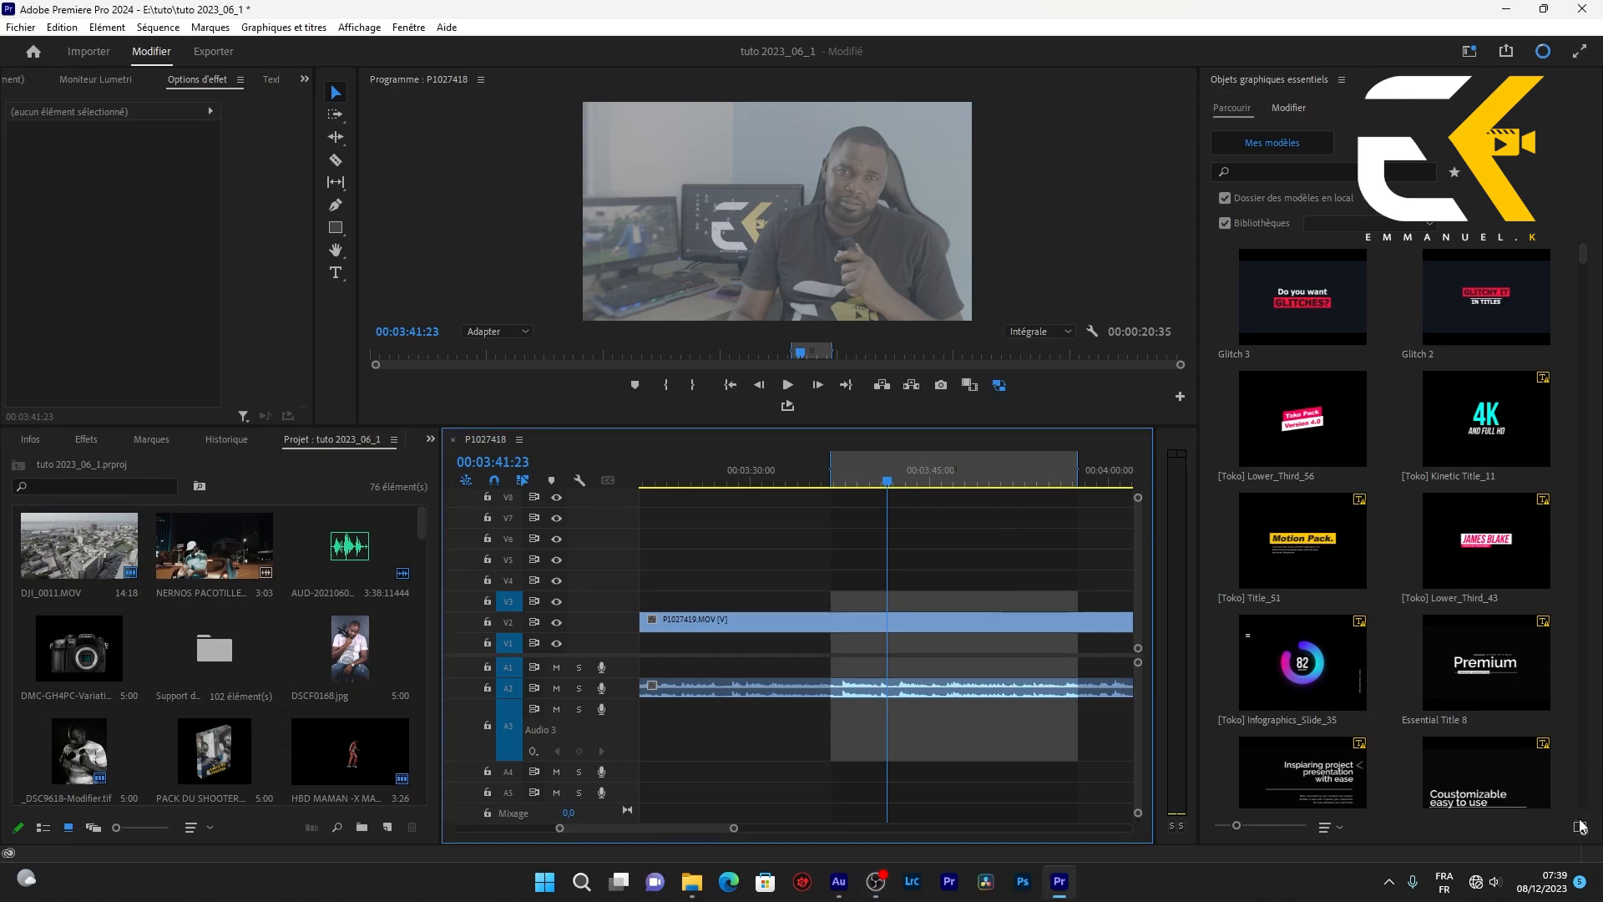
click(408, 27)
mouse_move(626, 50)
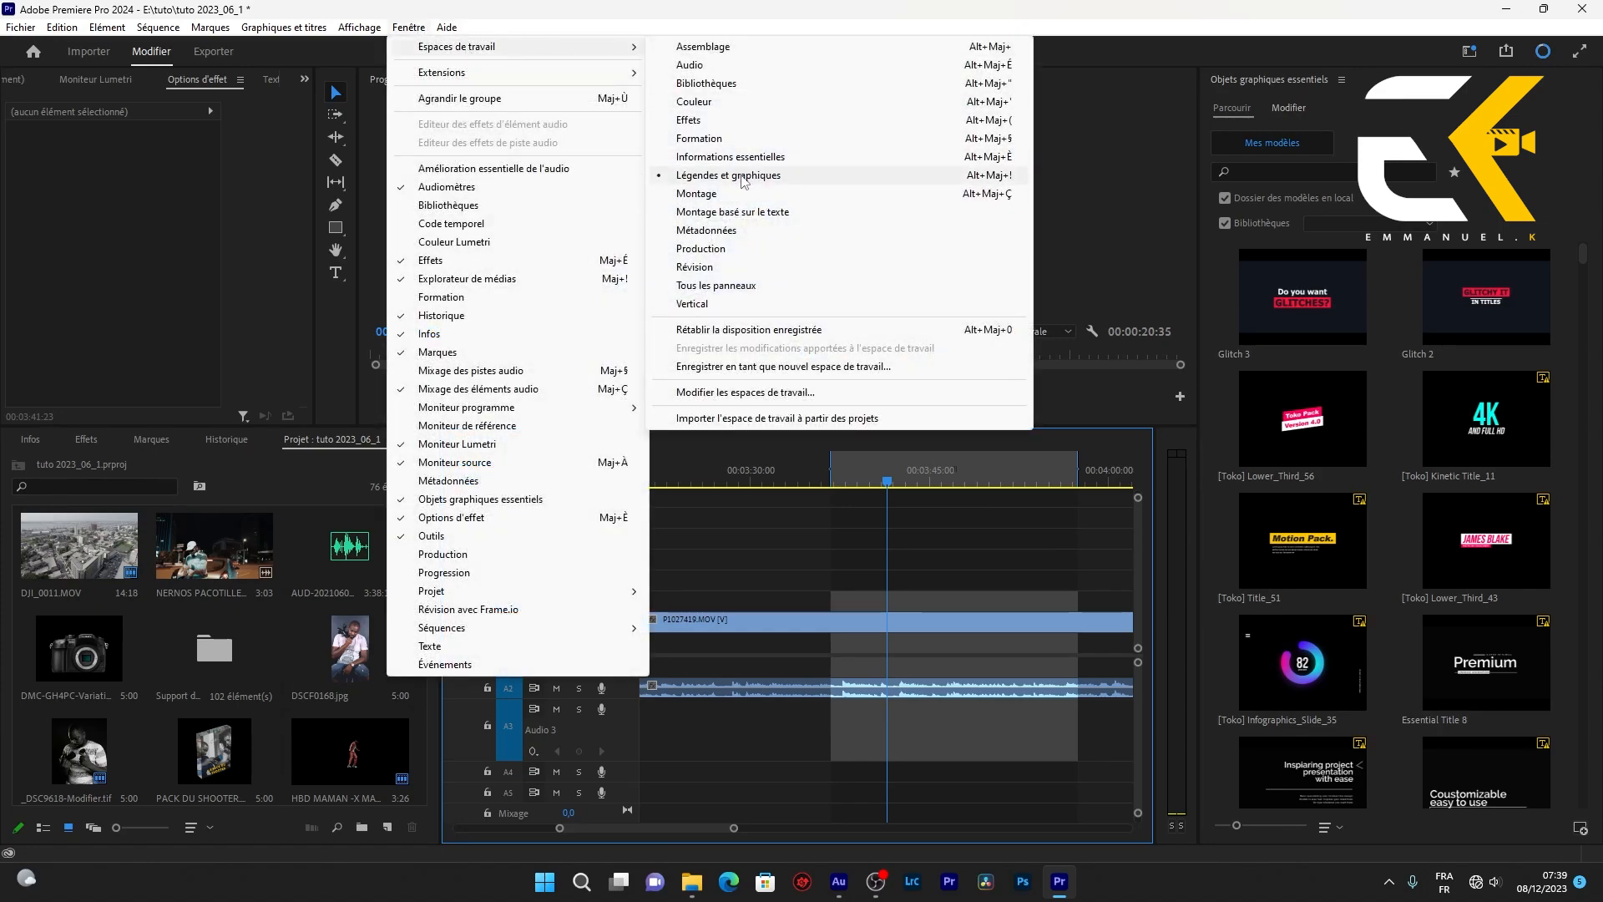
click(1058, 561)
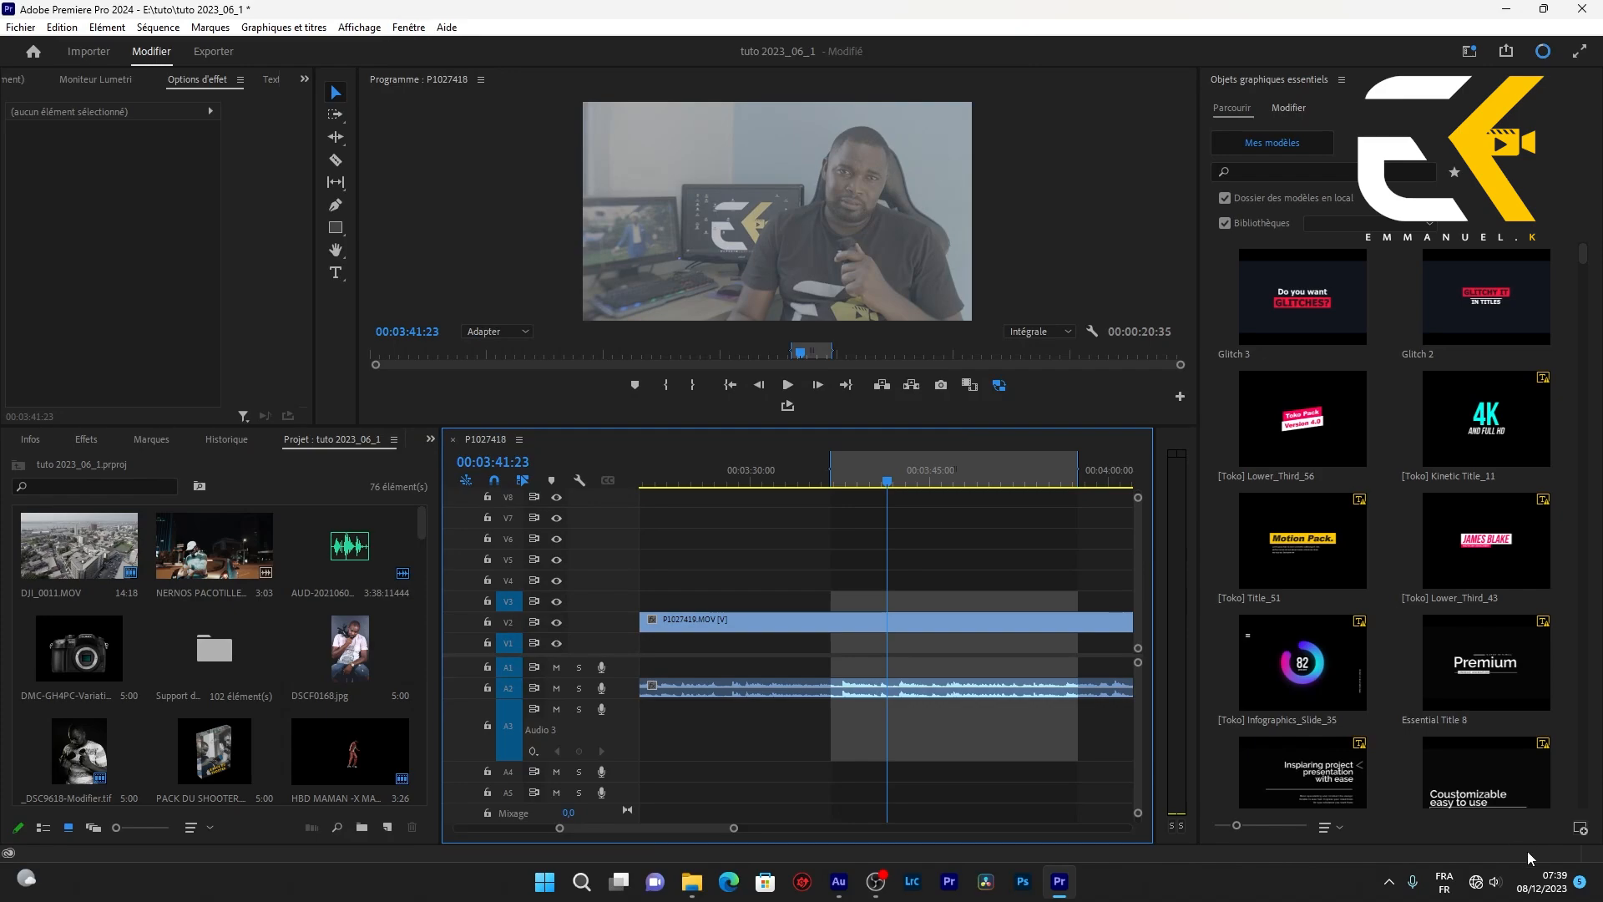
Install the motion graphics template Creative 3.mogrt from Vidéos > cadeaux fin d'année 2023 > MOGRT Elements > Titles > Creative
click(1579, 835)
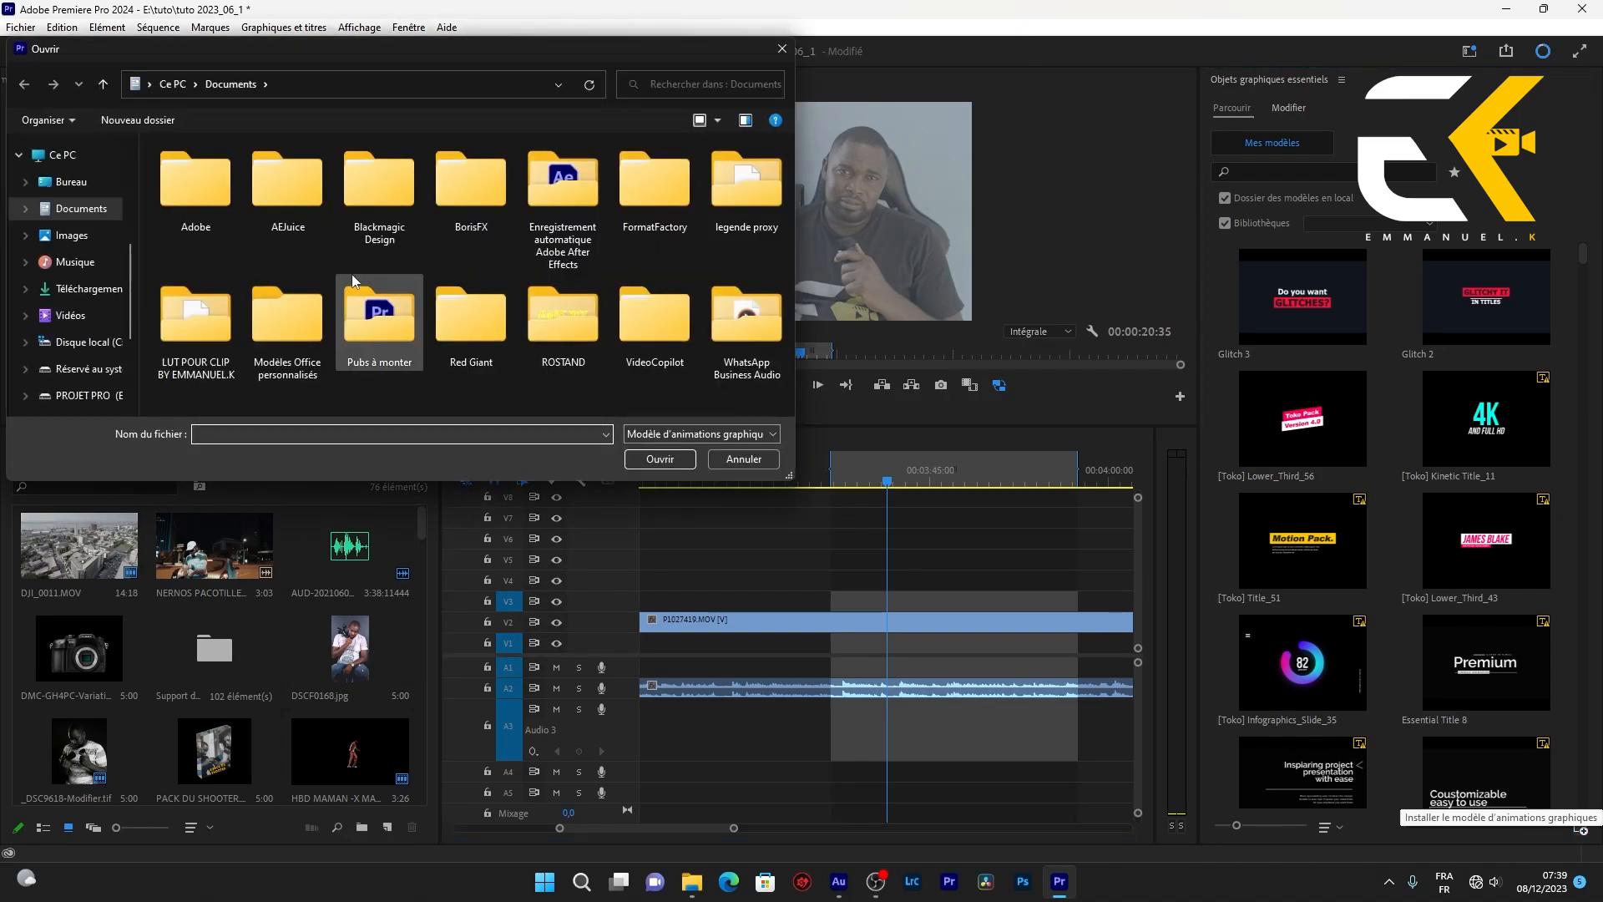
click(70, 315)
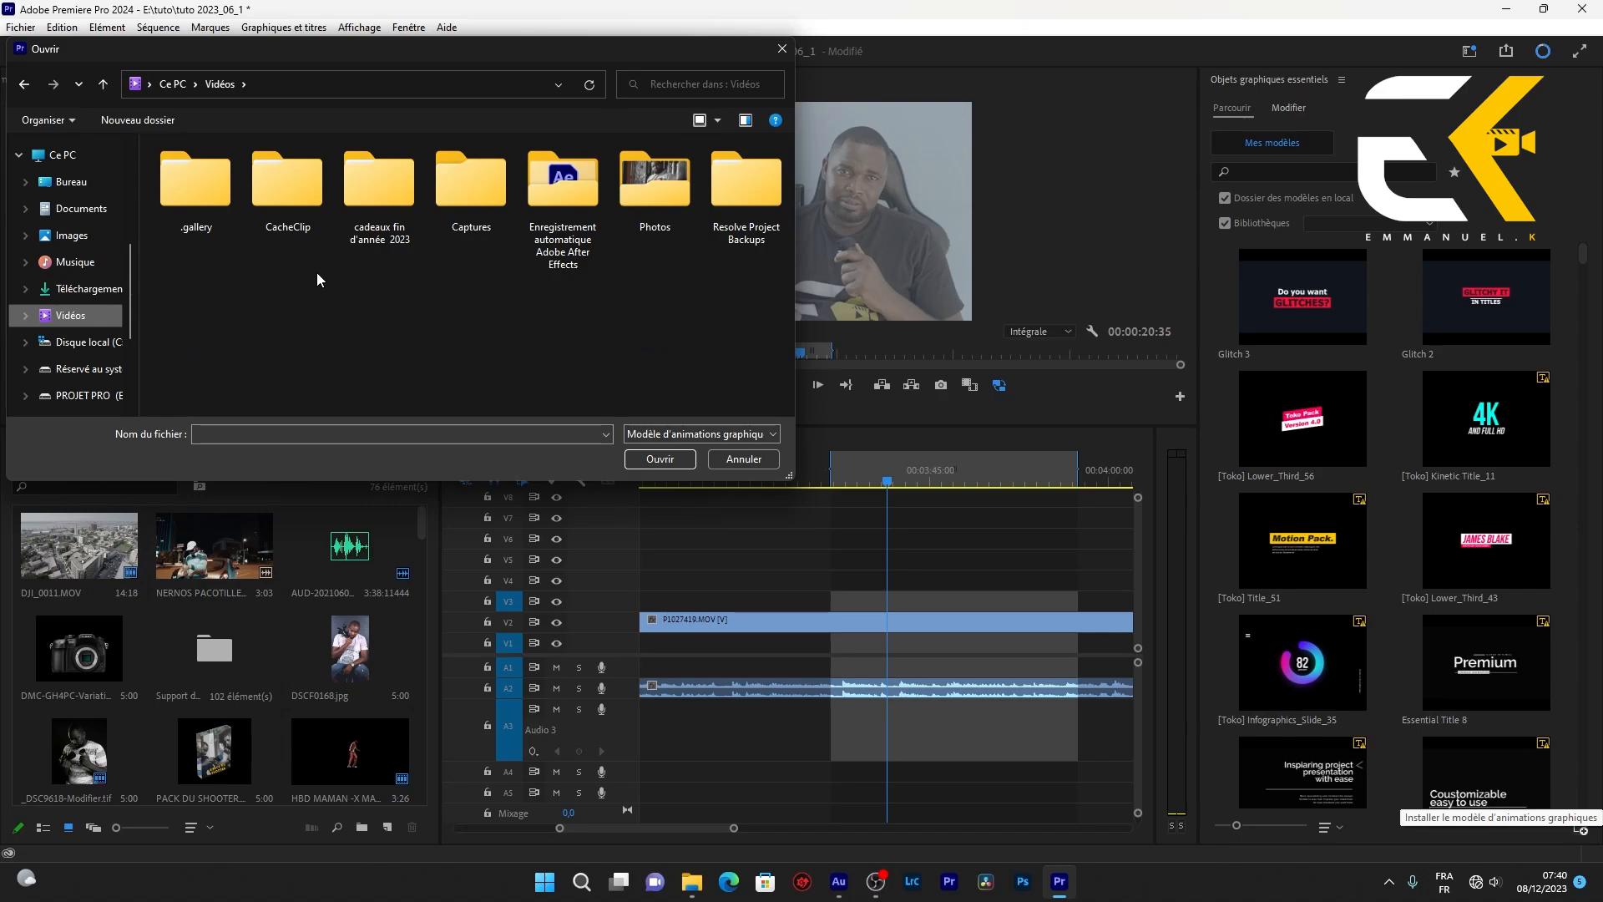
double_click(410, 203)
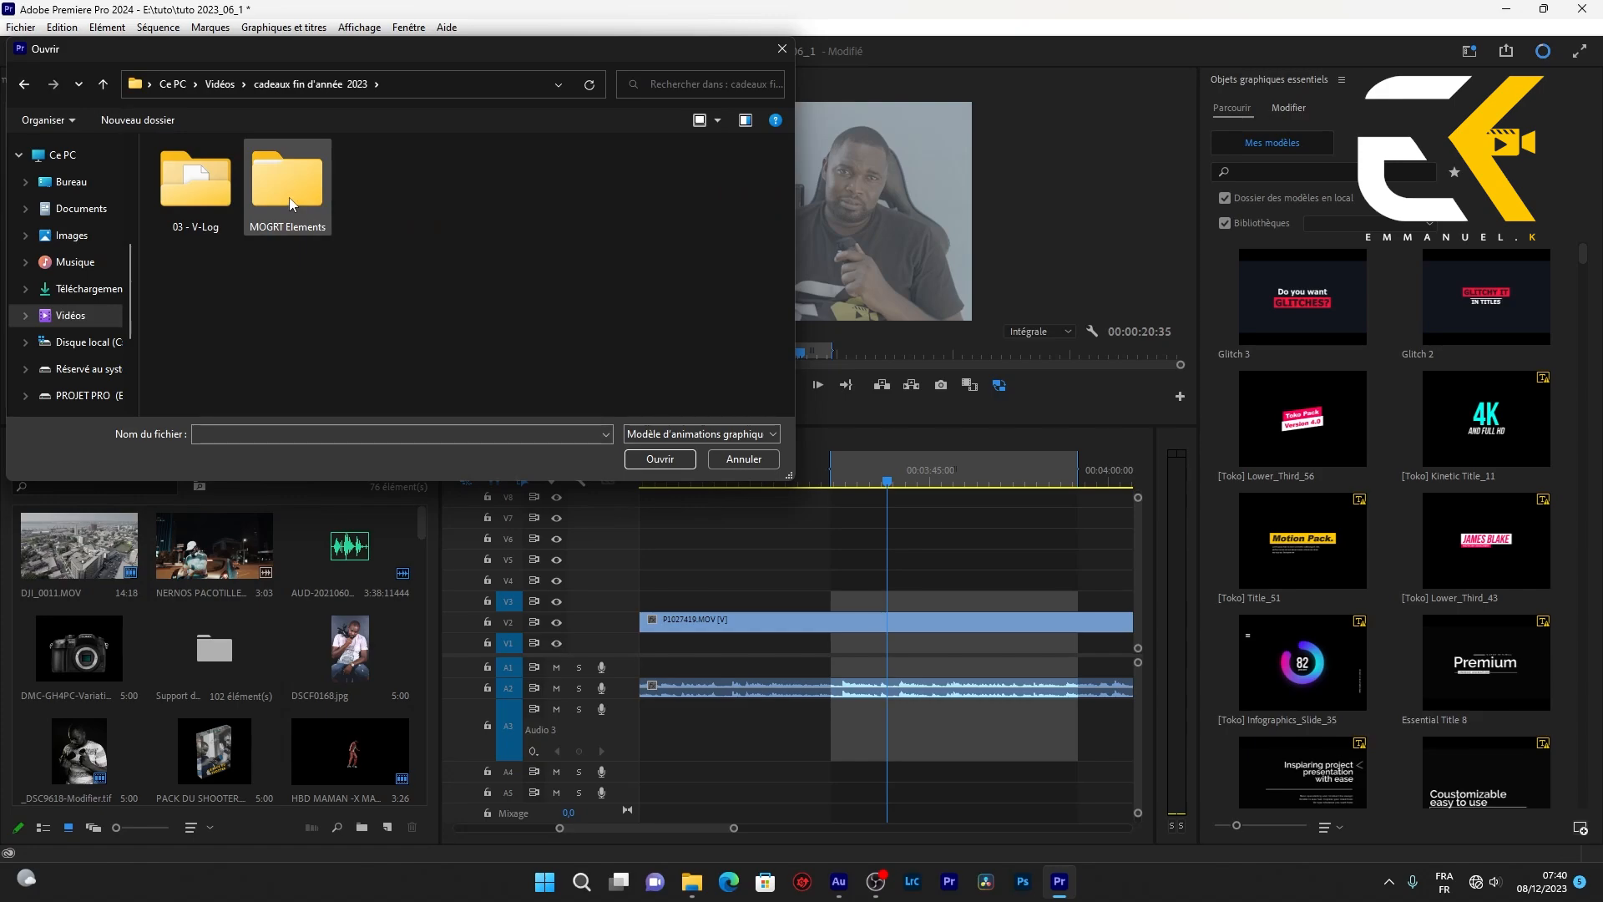
double_click(291, 204)
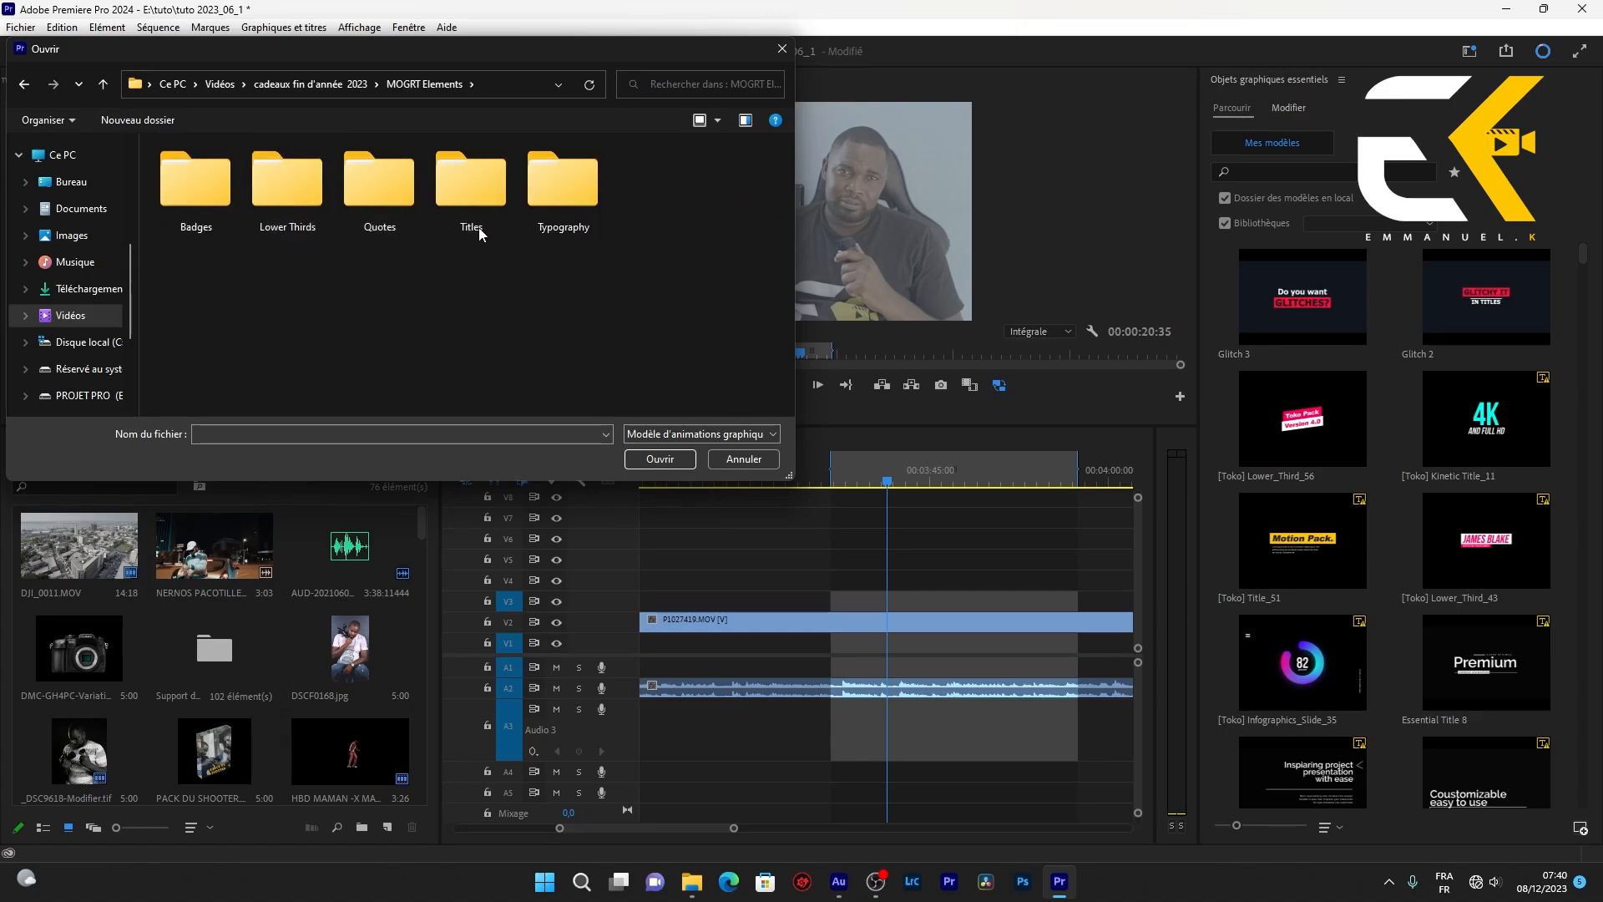
double_click(501, 205)
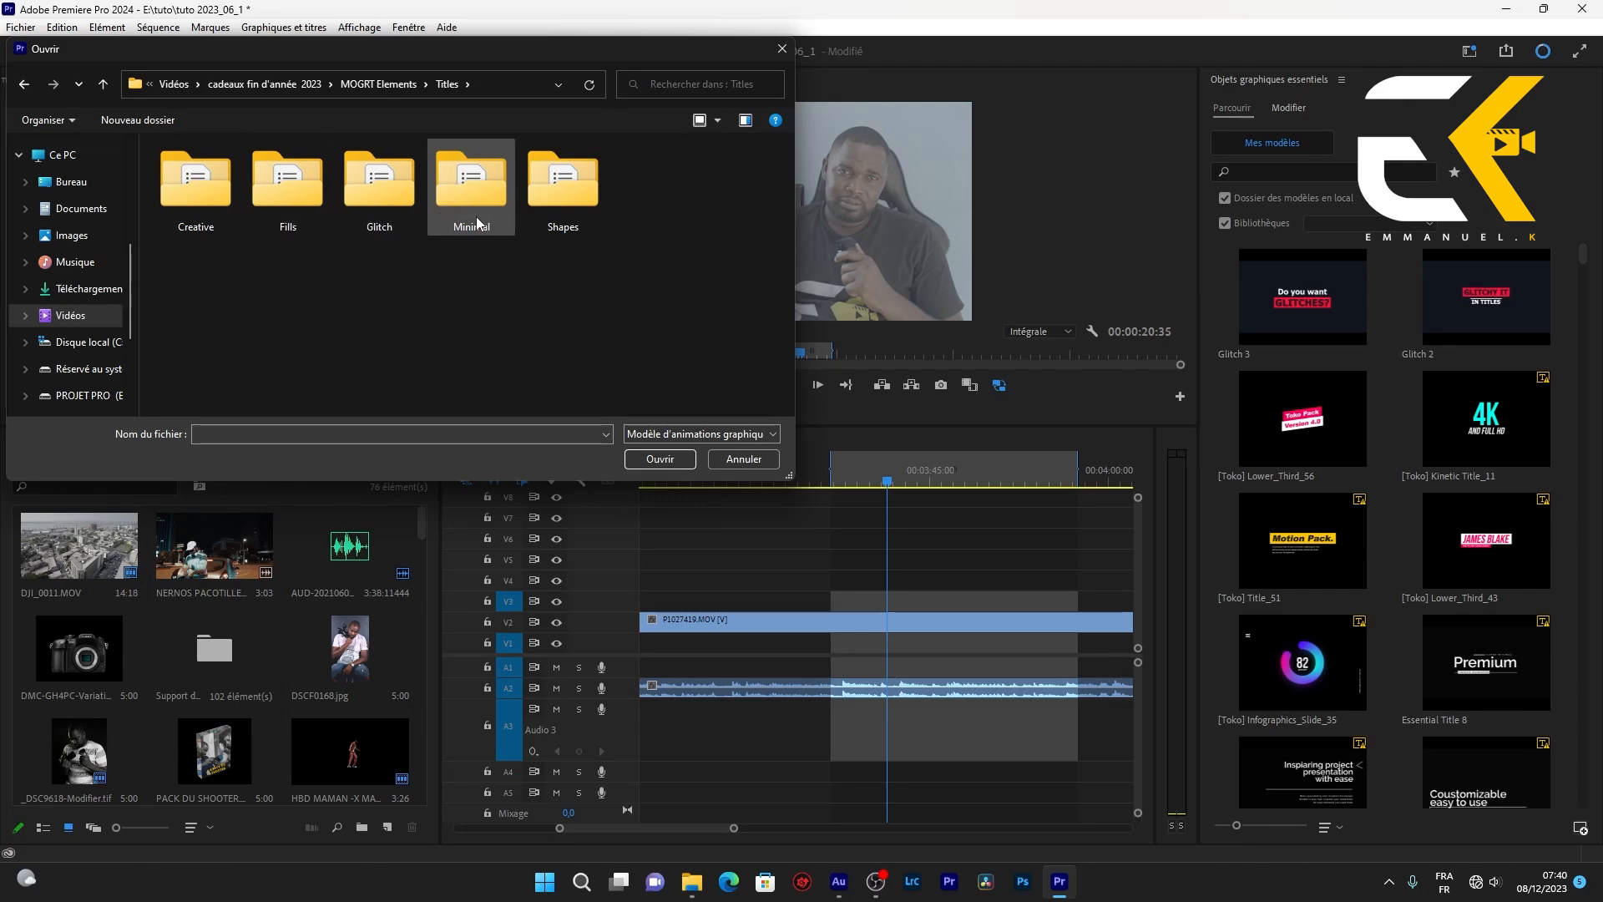
double_click(214, 192)
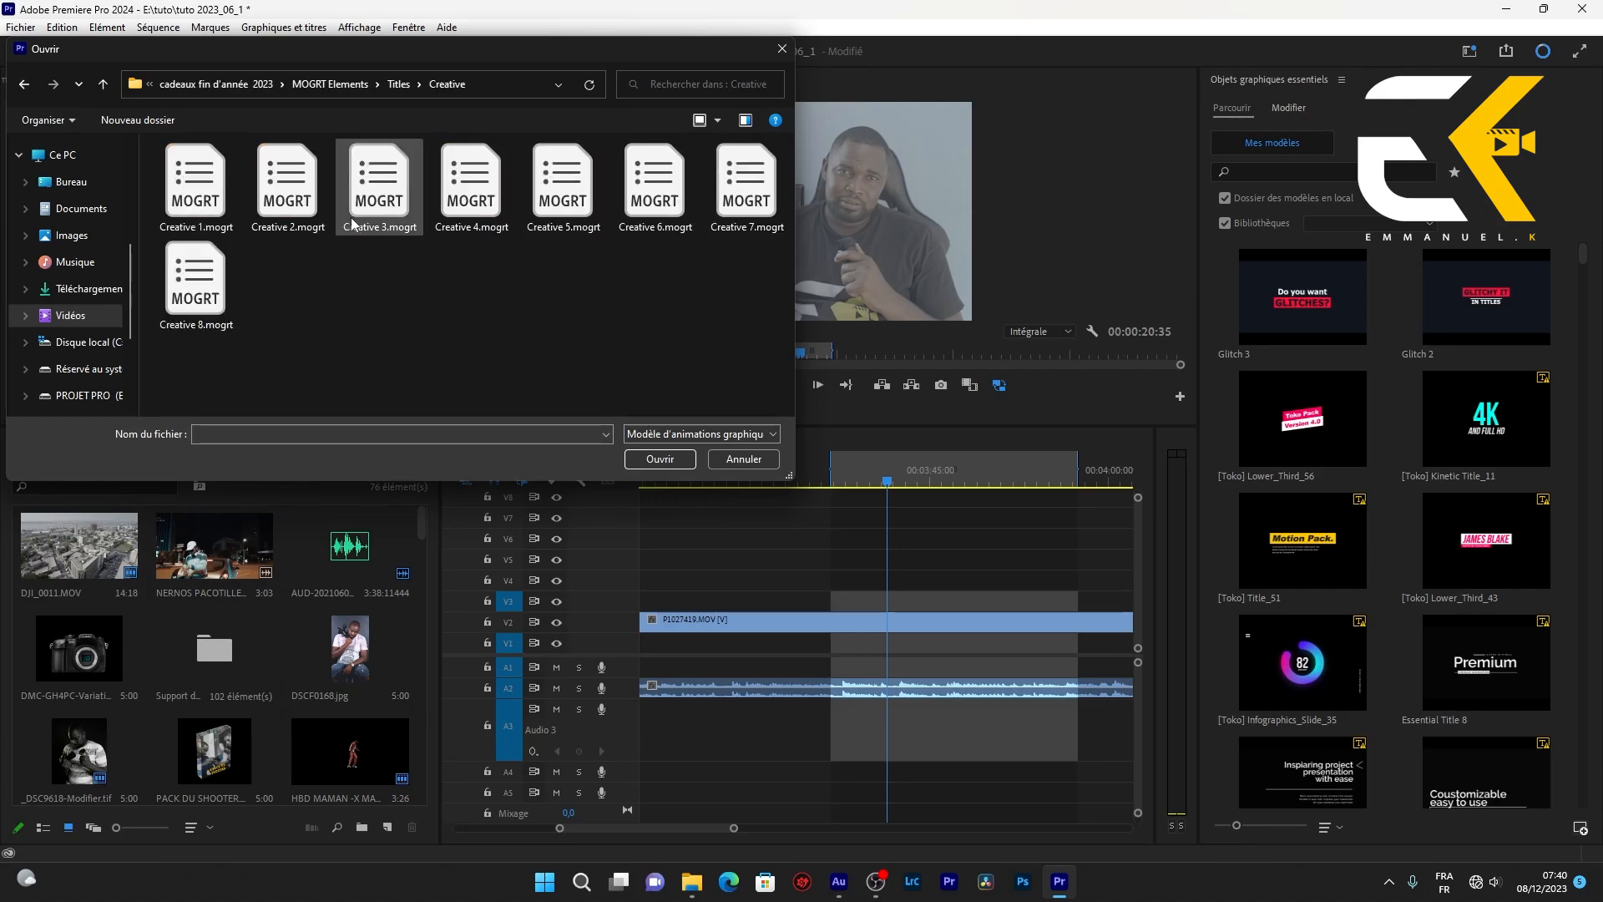
click(392, 213)
click(671, 465)
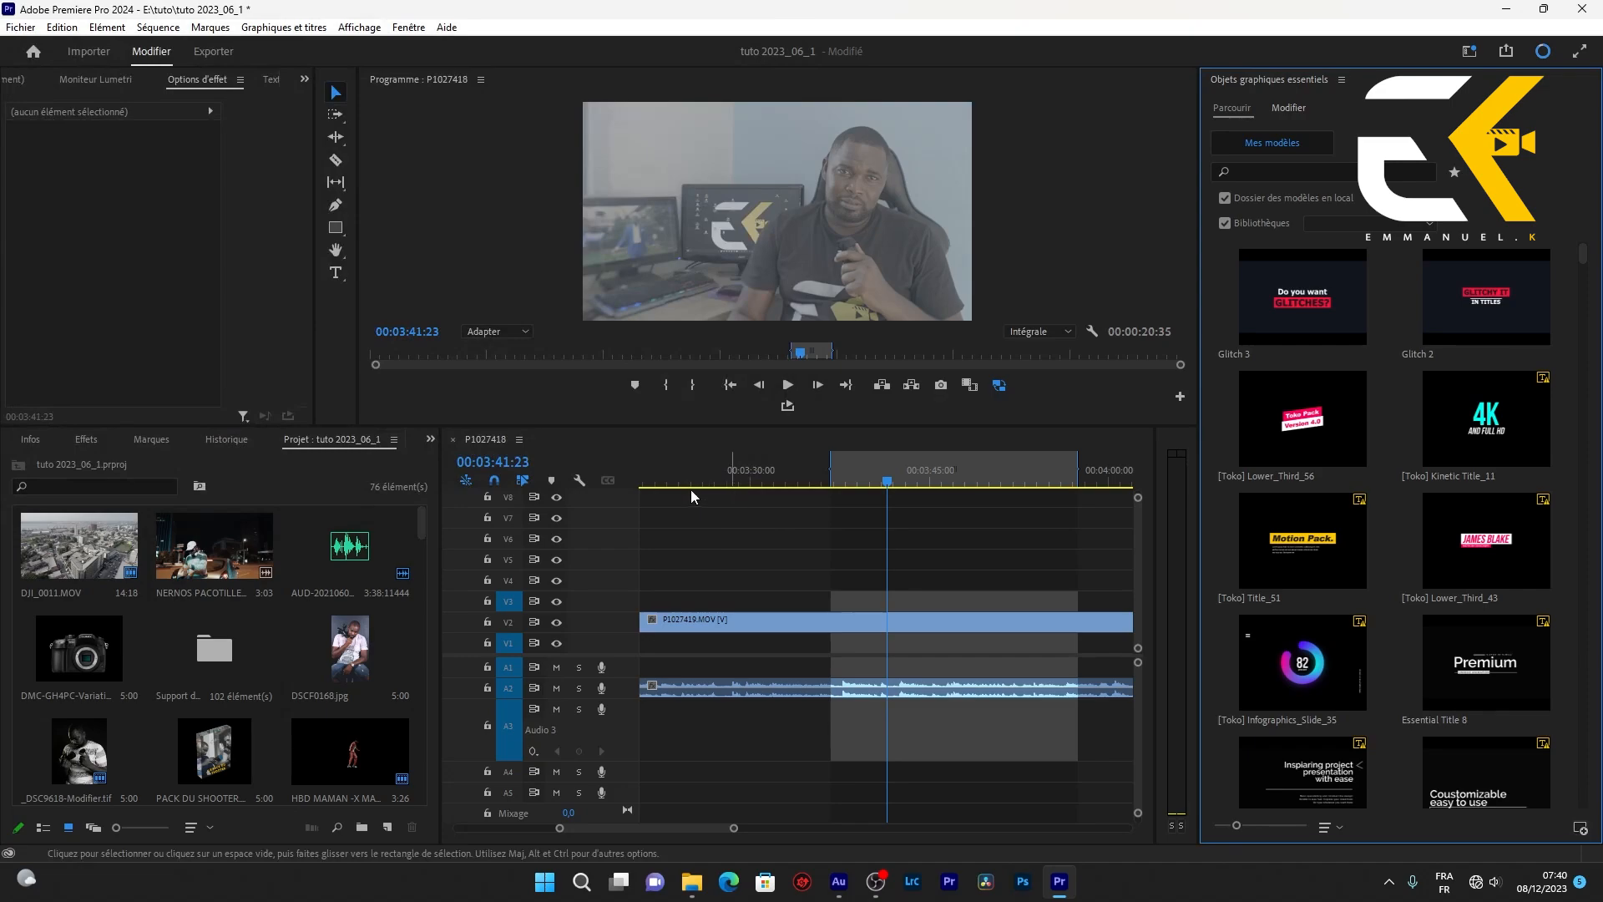
Install the motion graphics template Creative 4.mogrt from the same Creative folder
click(1575, 826)
click(470, 187)
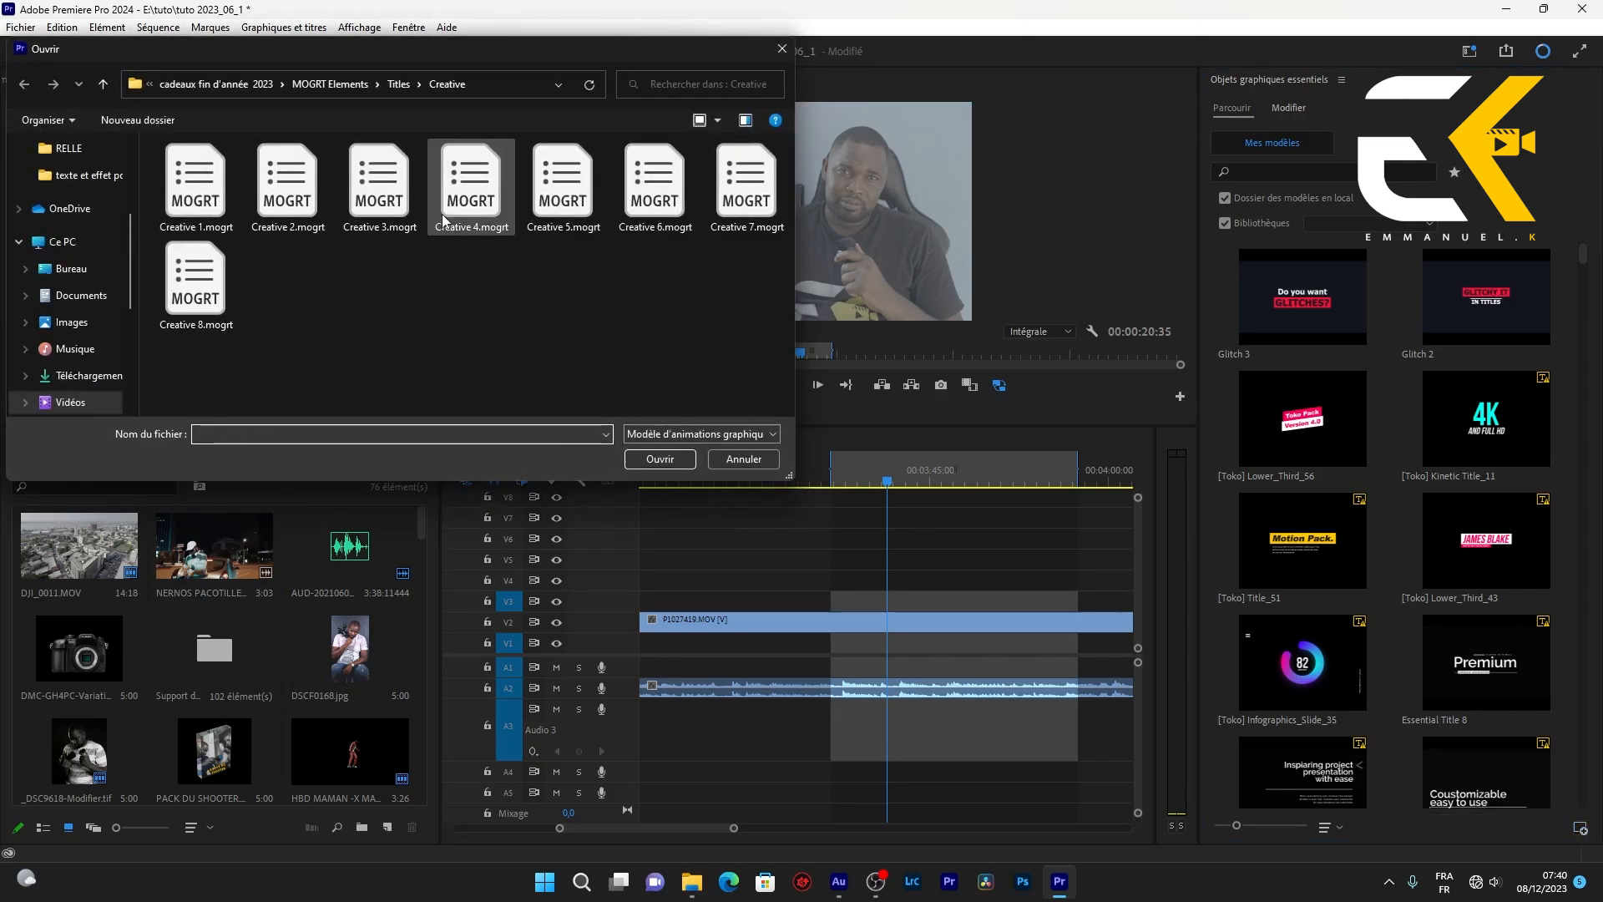
click(660, 461)
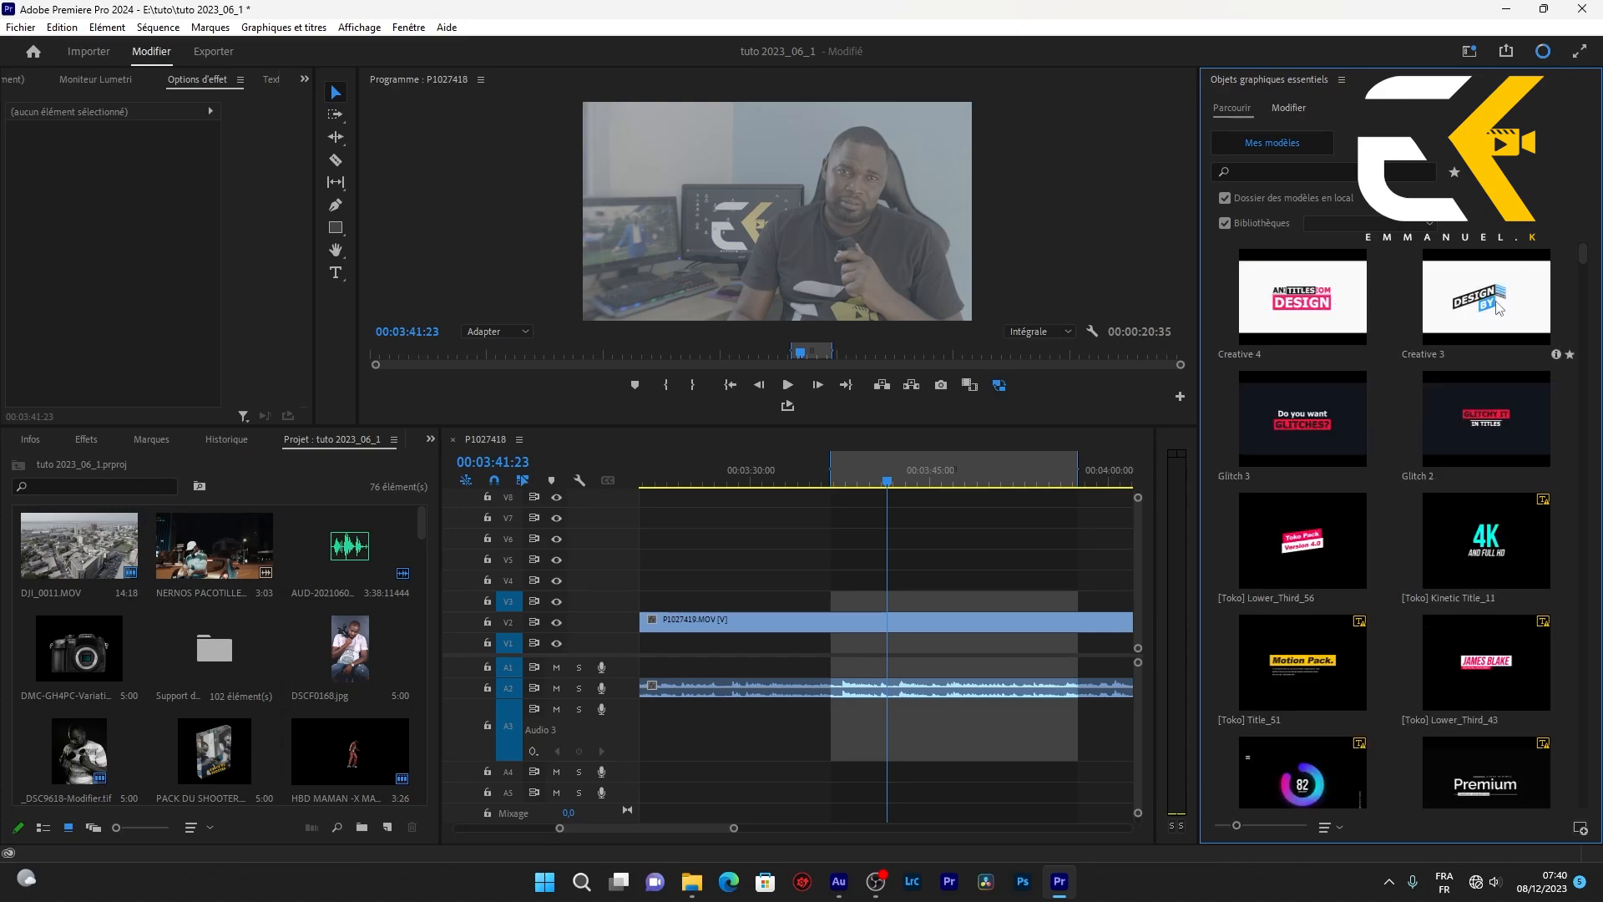
Place the Creative 3 template on track V5 around the playhead and select it for editing
drag(1499, 302, 879, 566)
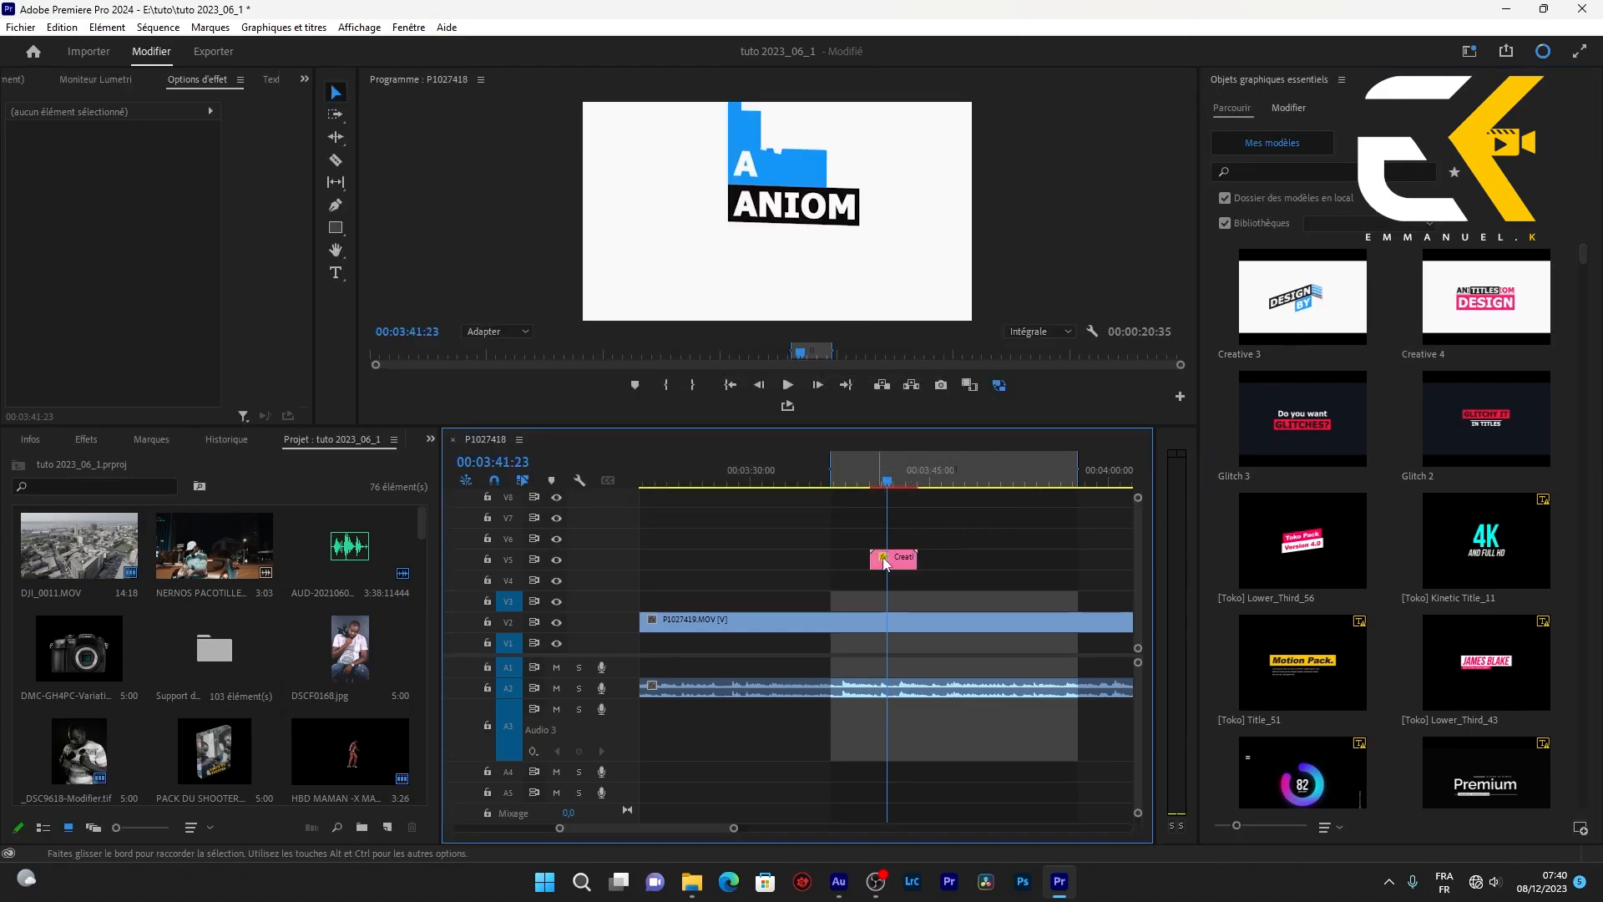
click(906, 566)
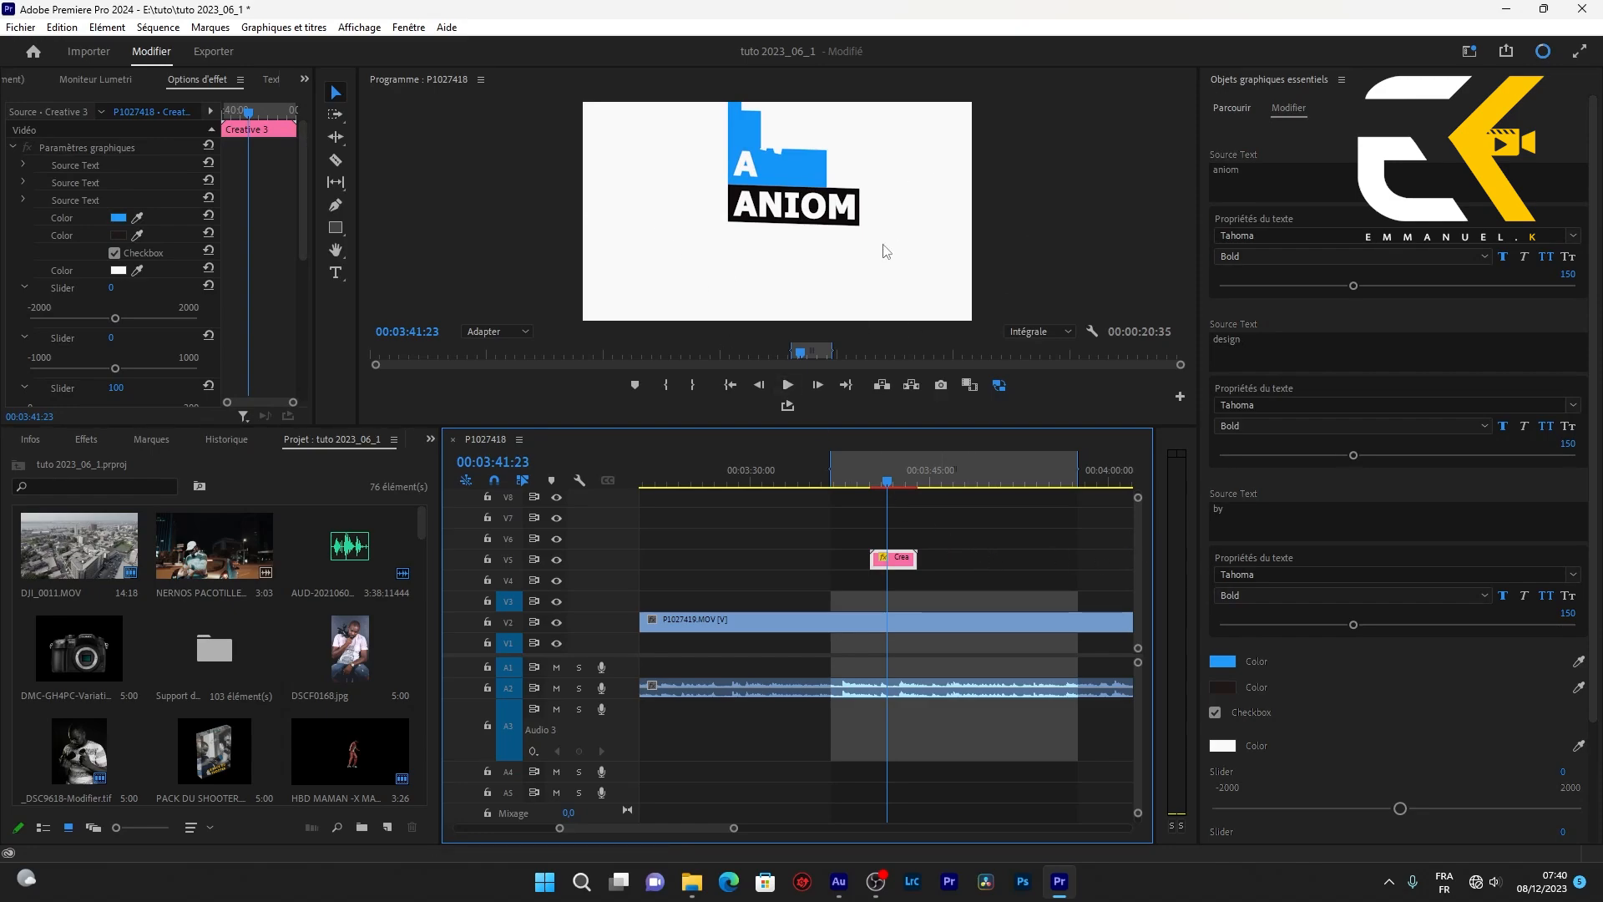
Turn off the Creative 3 title's white background and move the graphic down to about position 986, 927
scroll(1434, 740, down, 1)
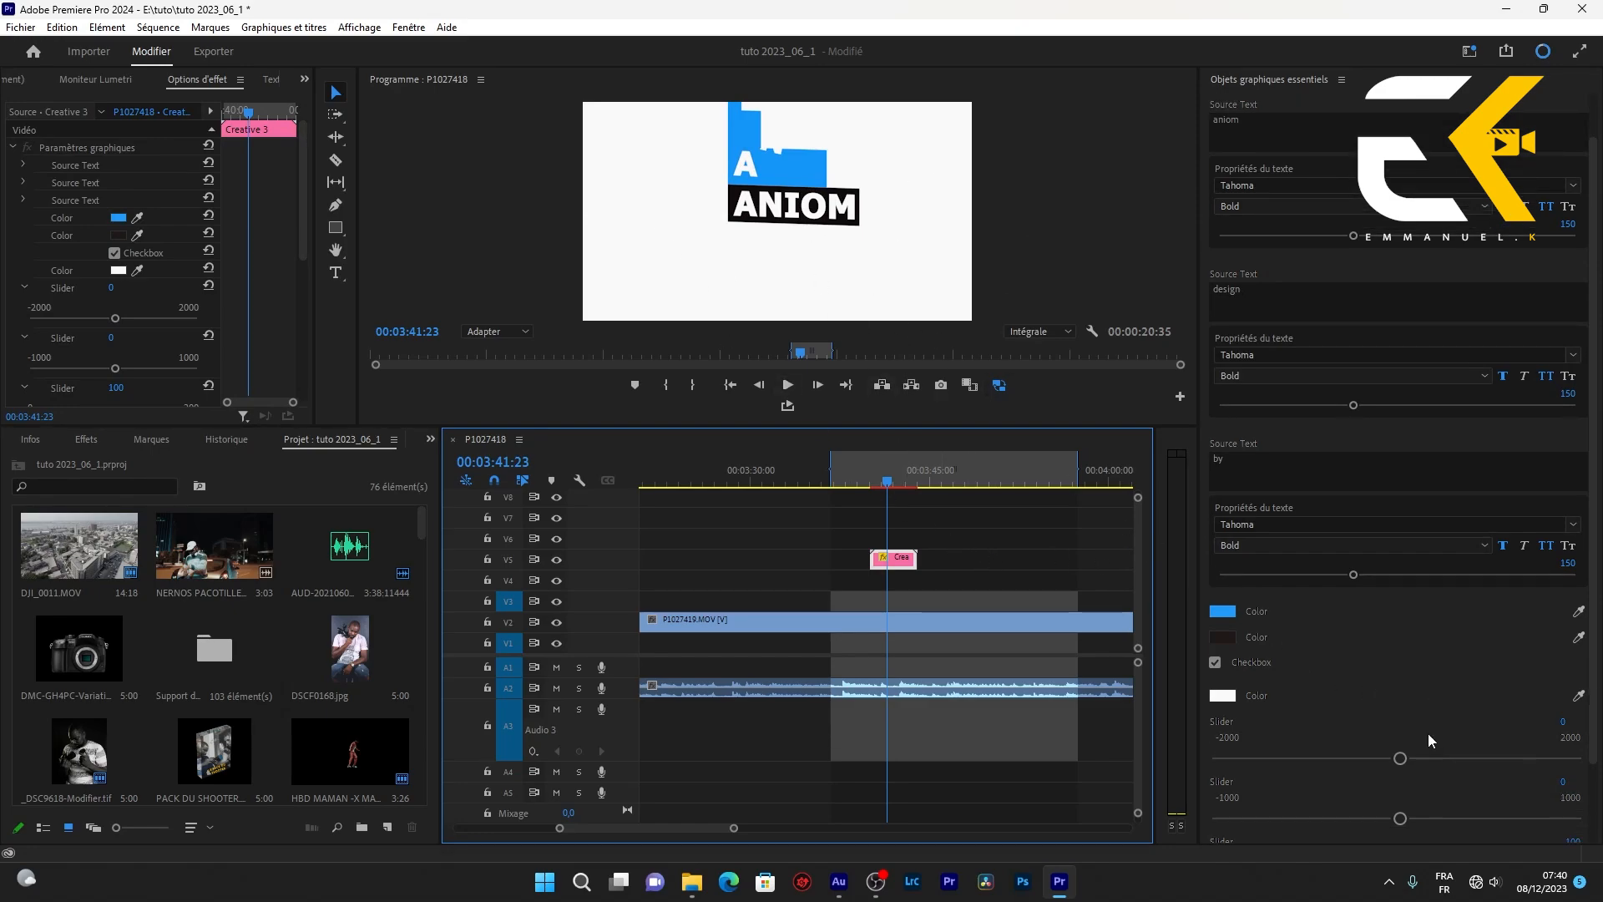
click(1216, 663)
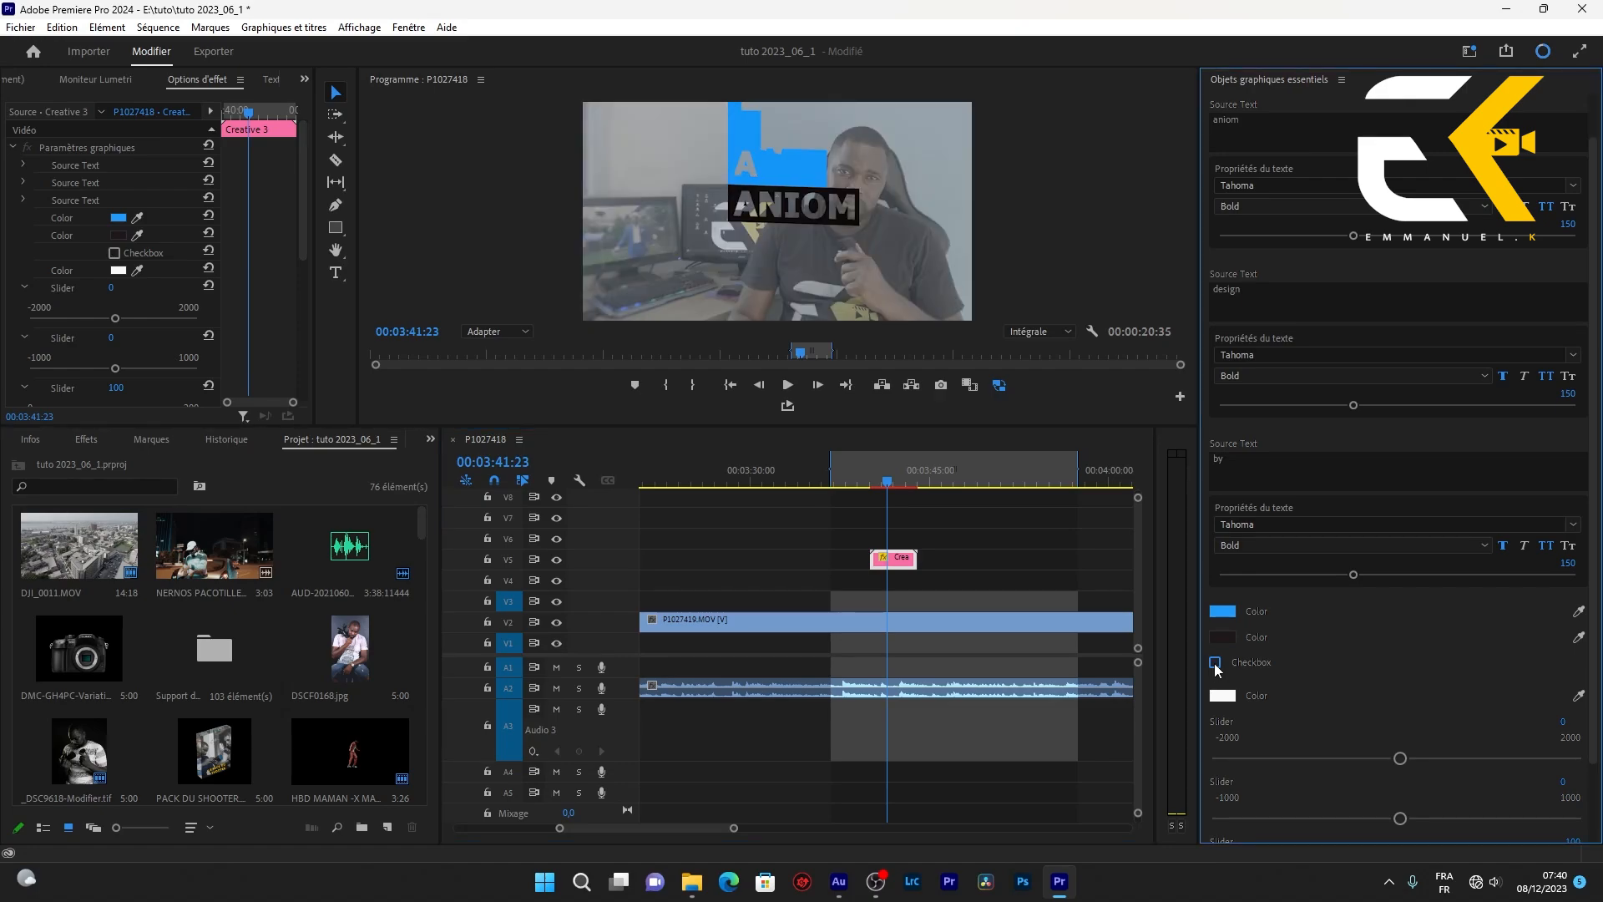
click(1215, 663)
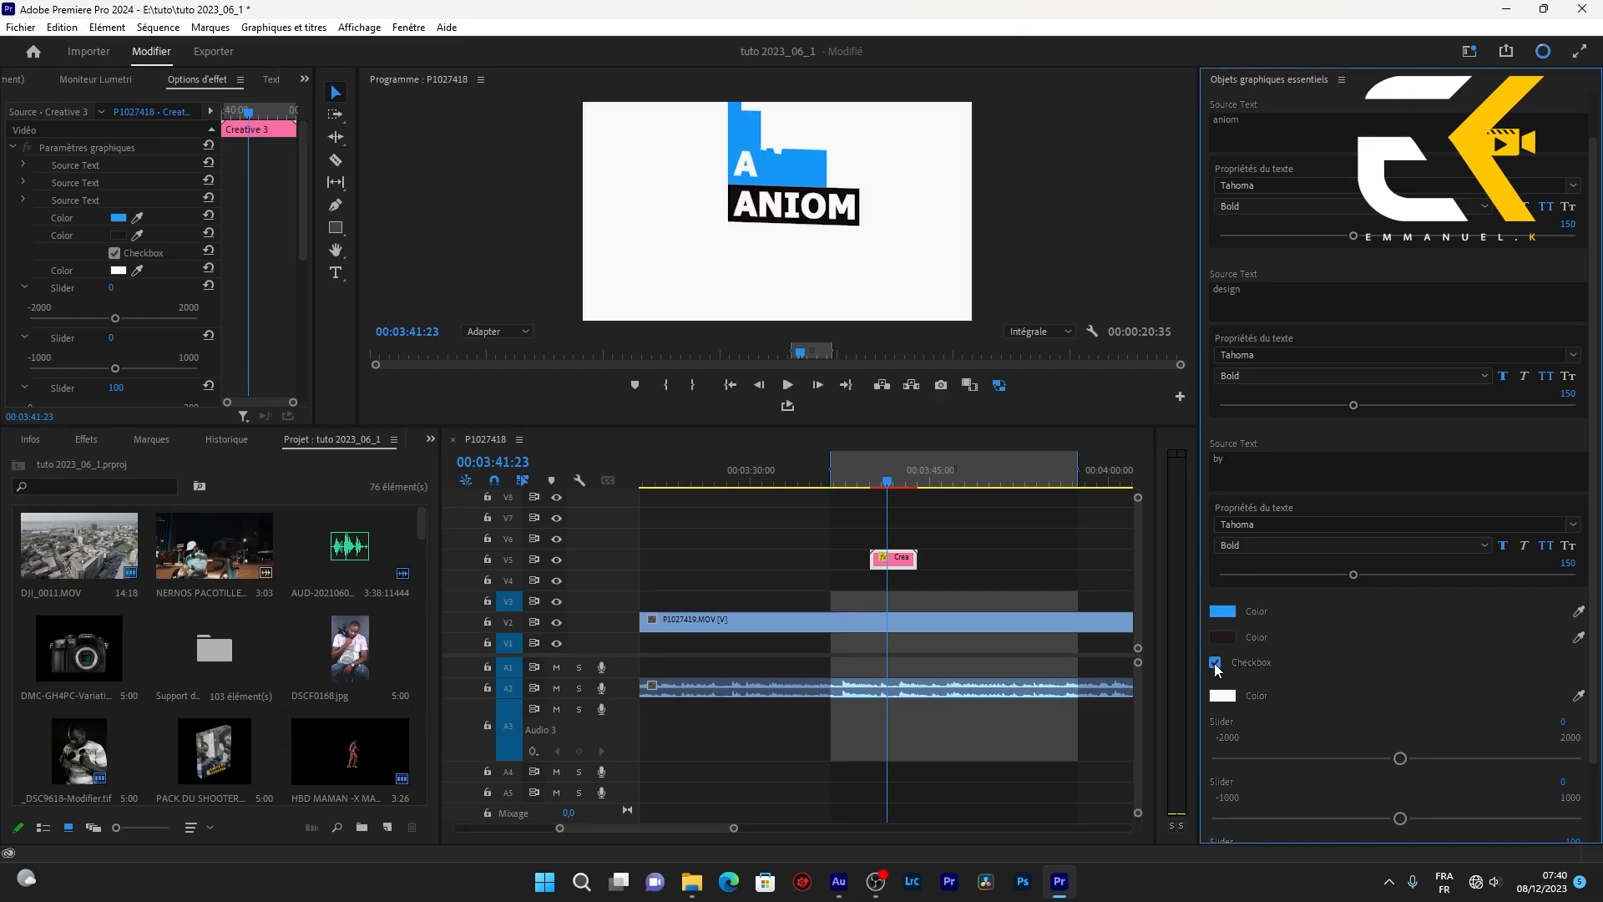
click(1216, 663)
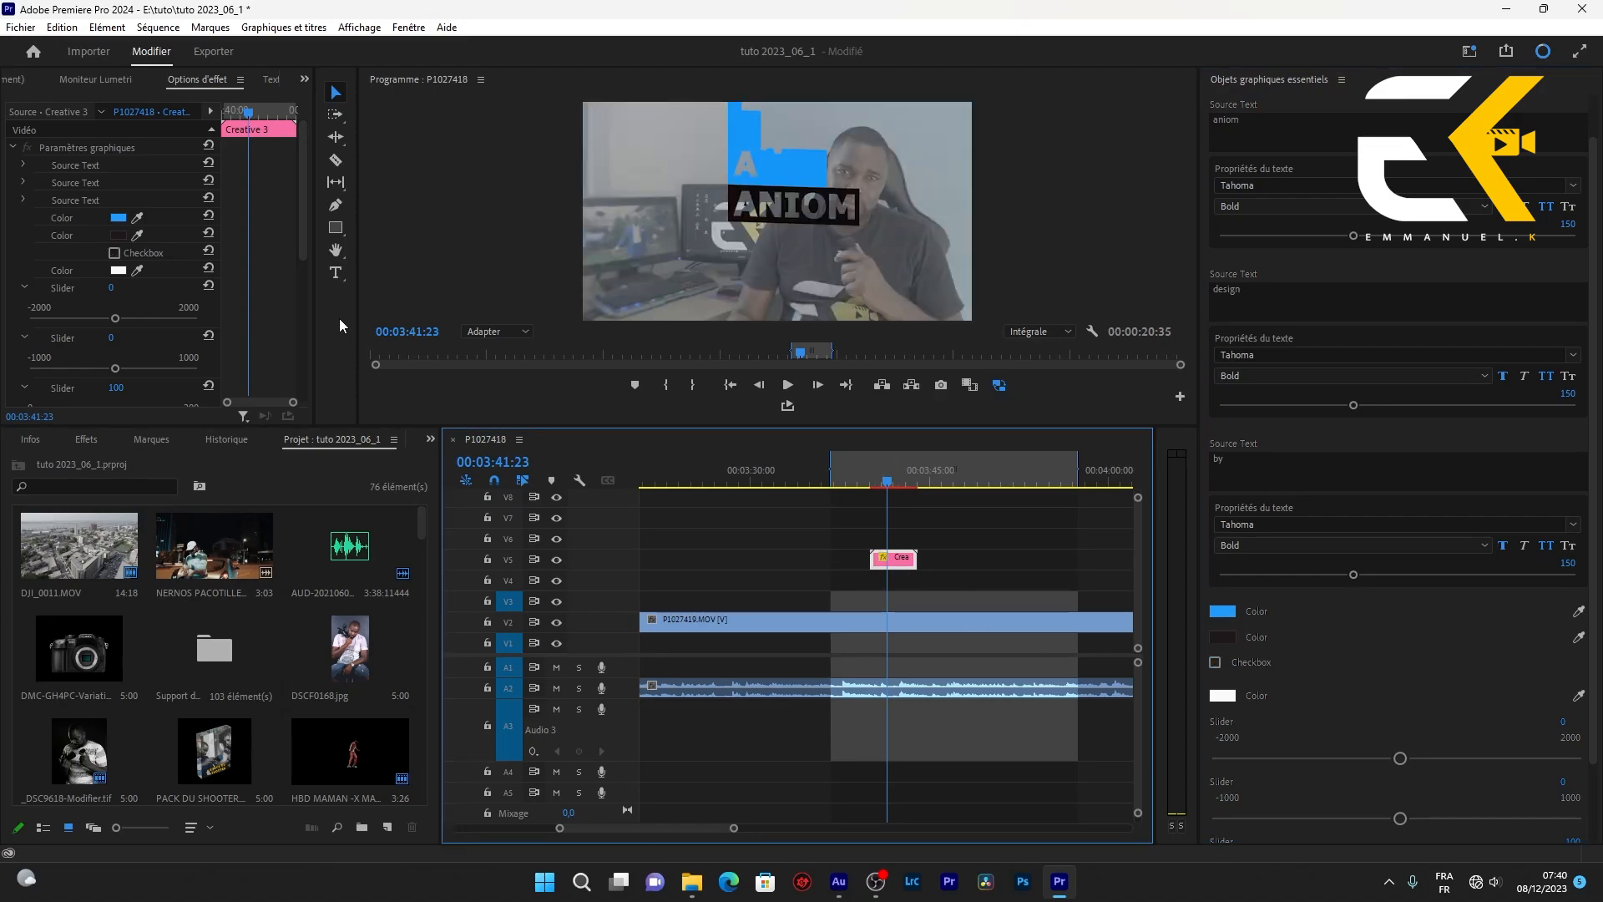
scroll(279, 267, down, 5)
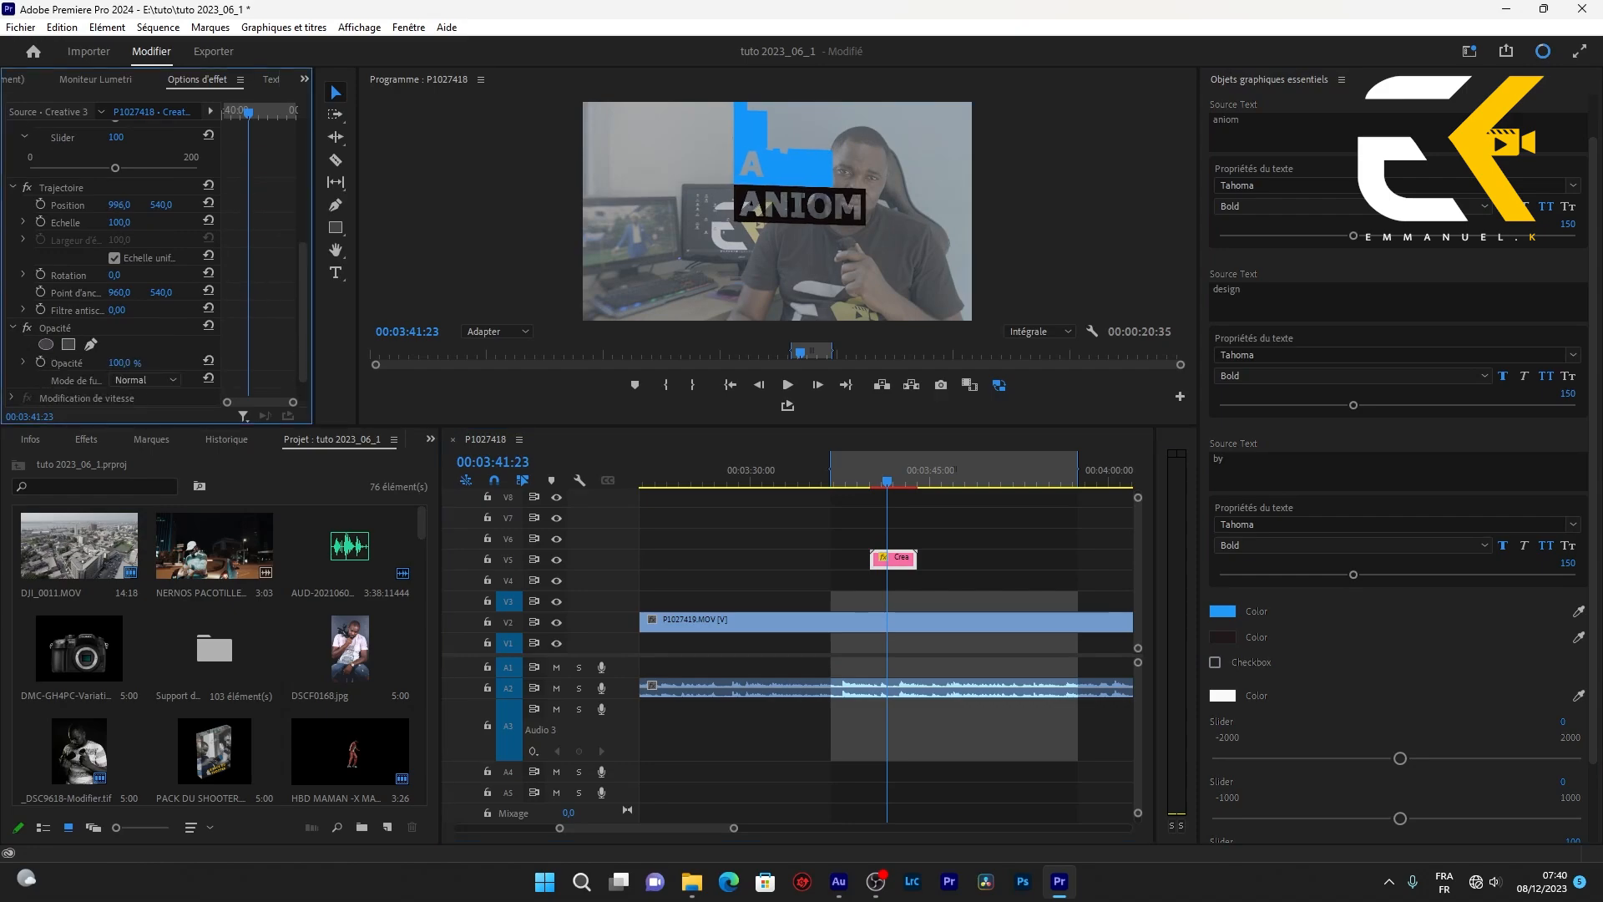
mouse_move(118, 205)
mouse_down()
mouse_move(276, 207)
mouse_move(100, 204)
mouse_move(192, 205)
mouse_move(133, 204)
mouse_up()
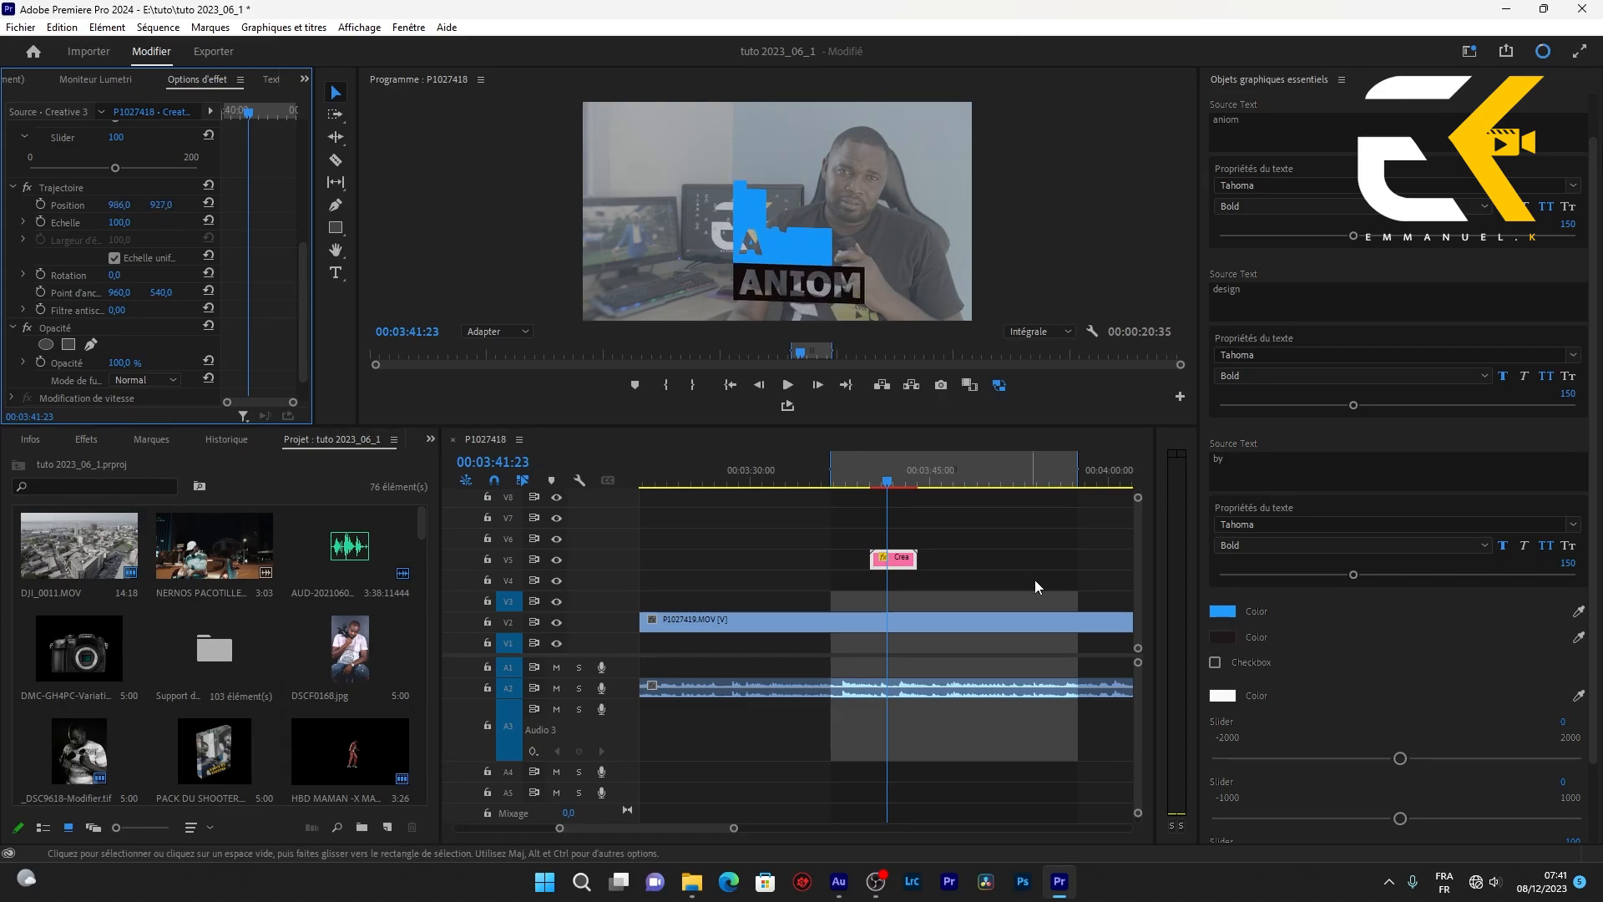
Replace the title's text "aniom" with the creator's name and the text "by" with "youtube"
click(1291, 117)
click(1291, 119)
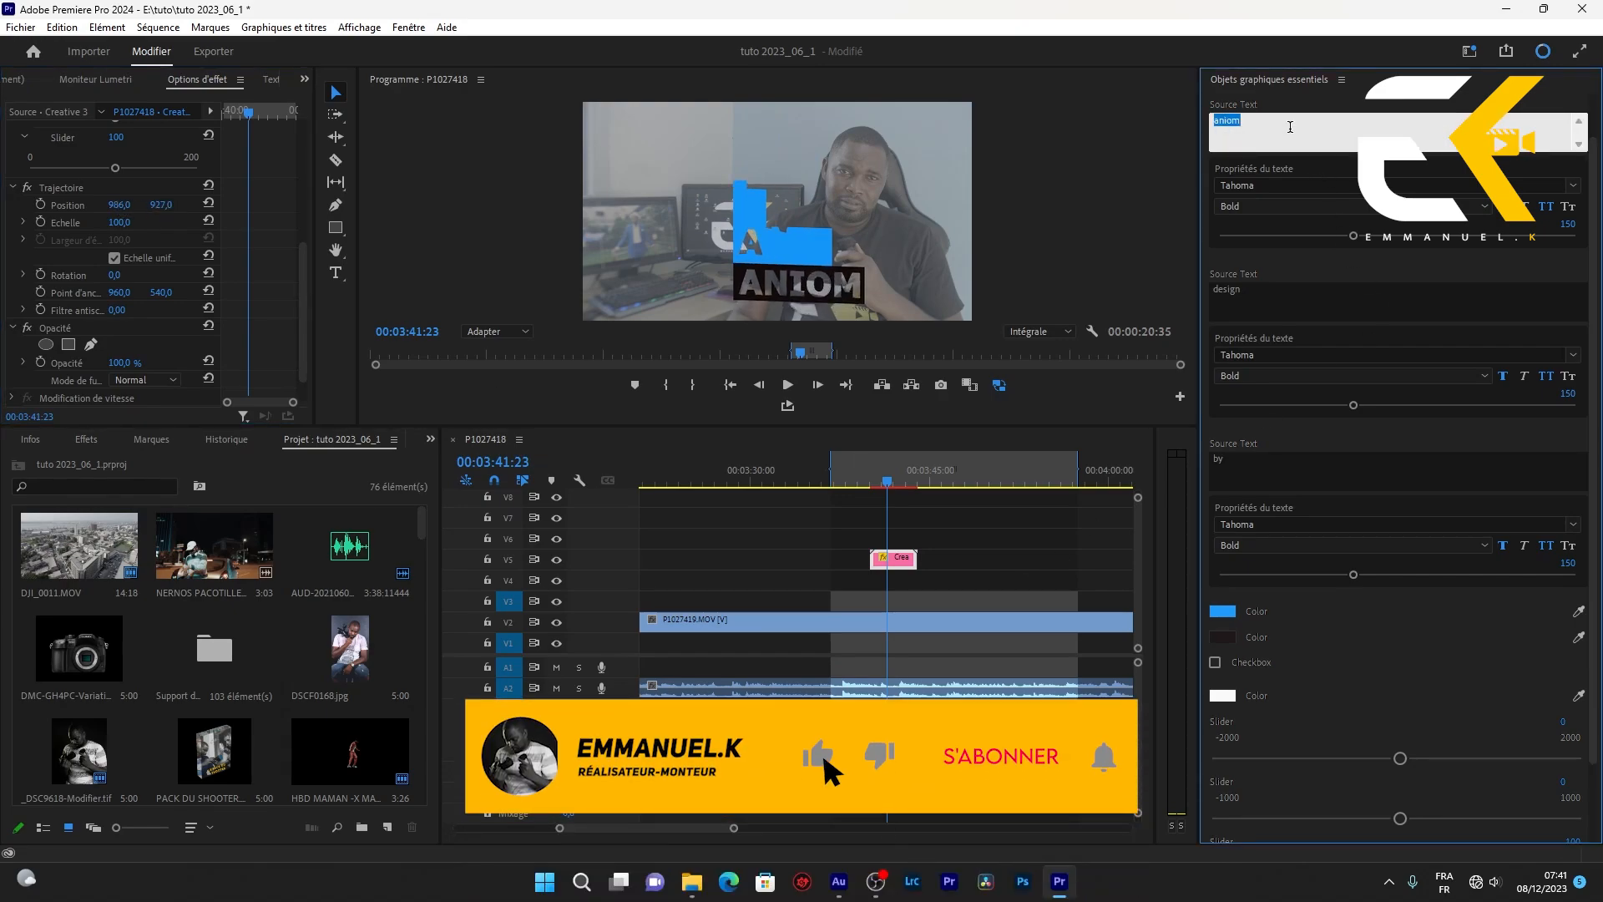
text(emm)
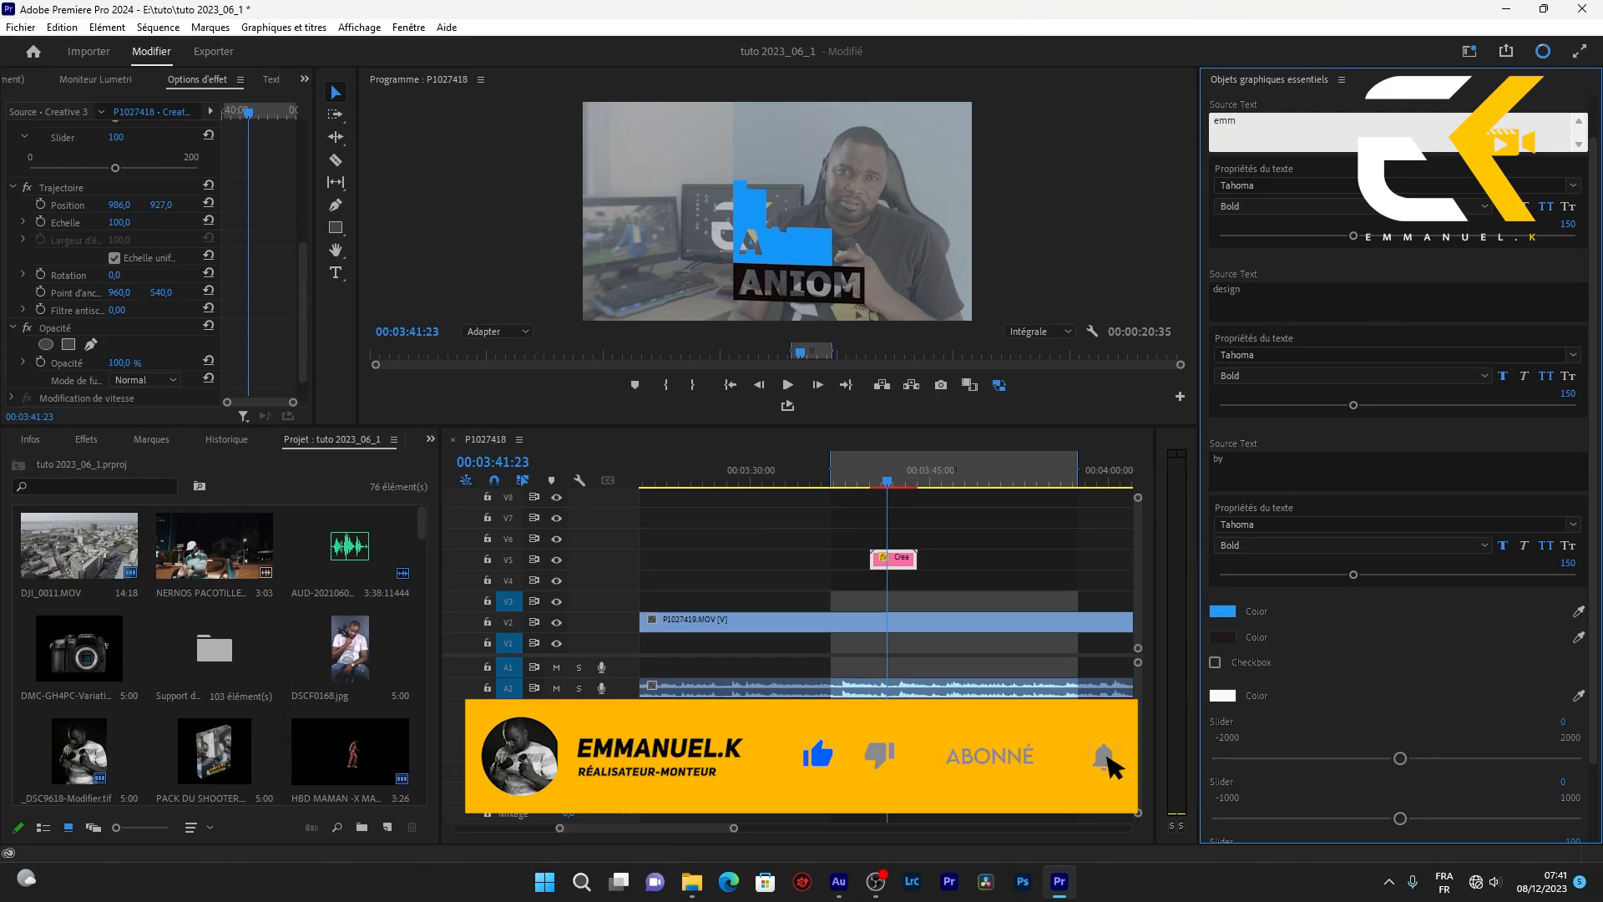
text(anuel.k)
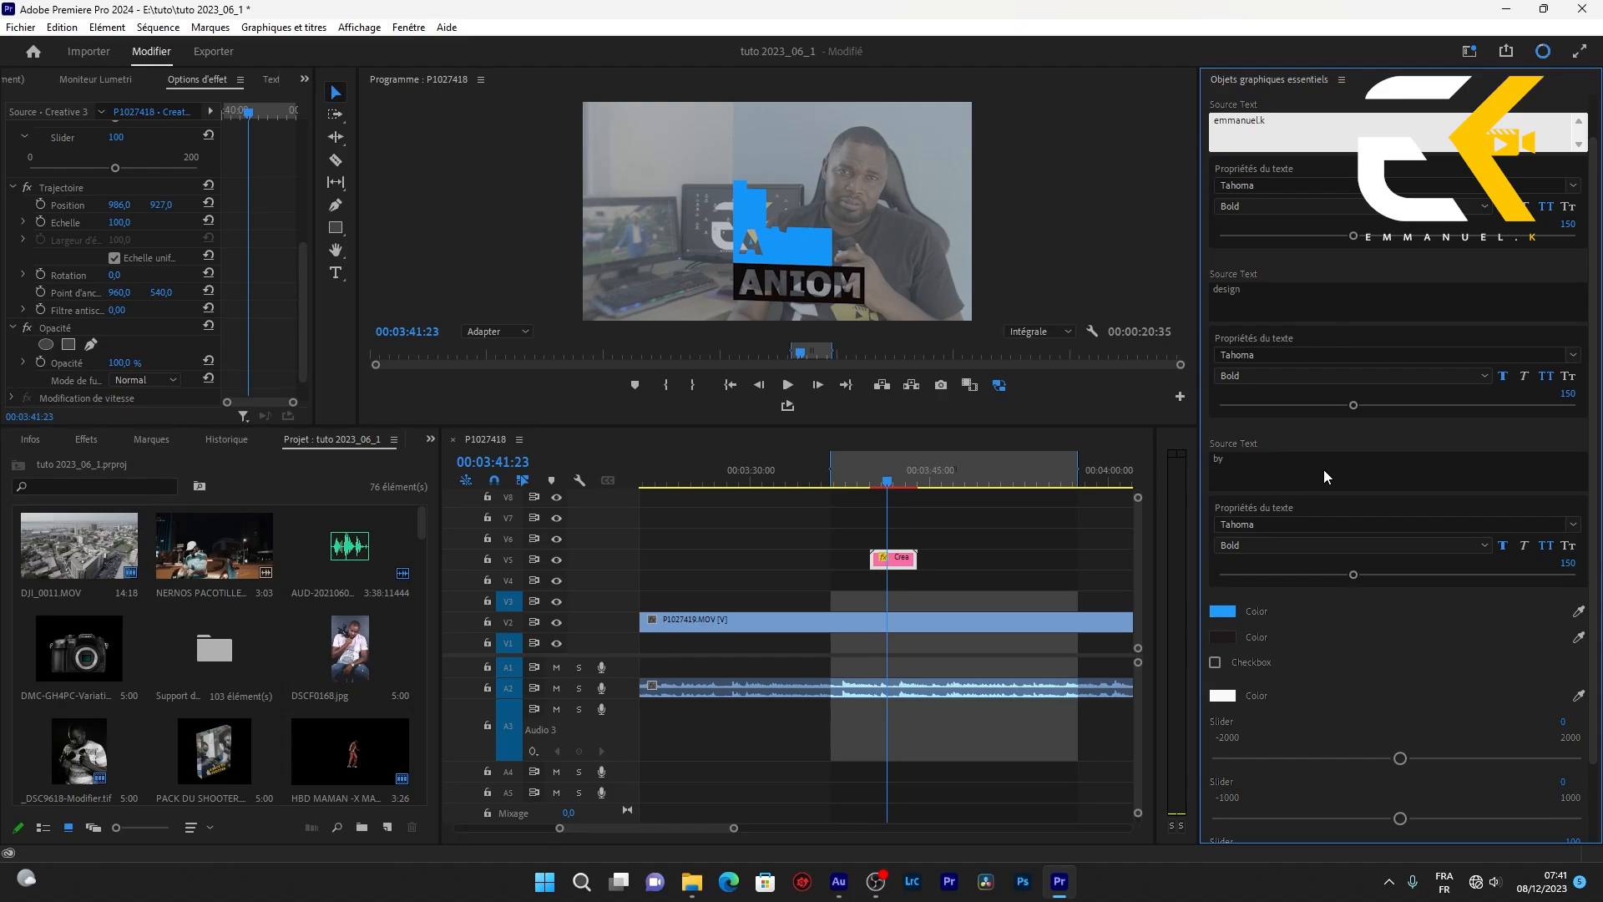
click(1325, 470)
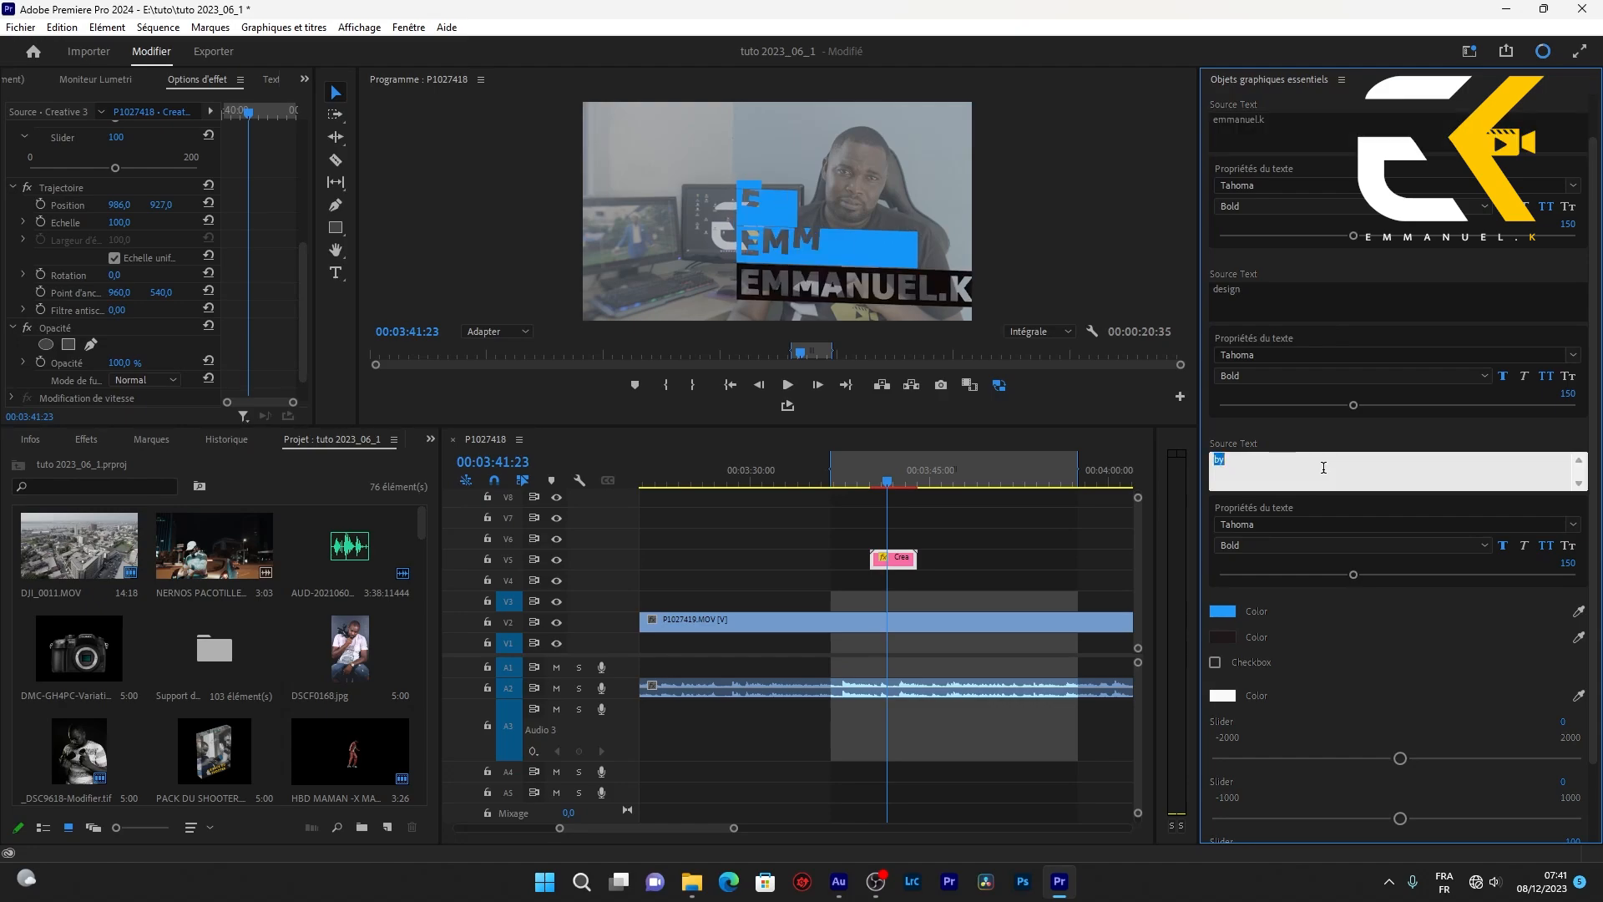
text(youtube)
click(1383, 446)
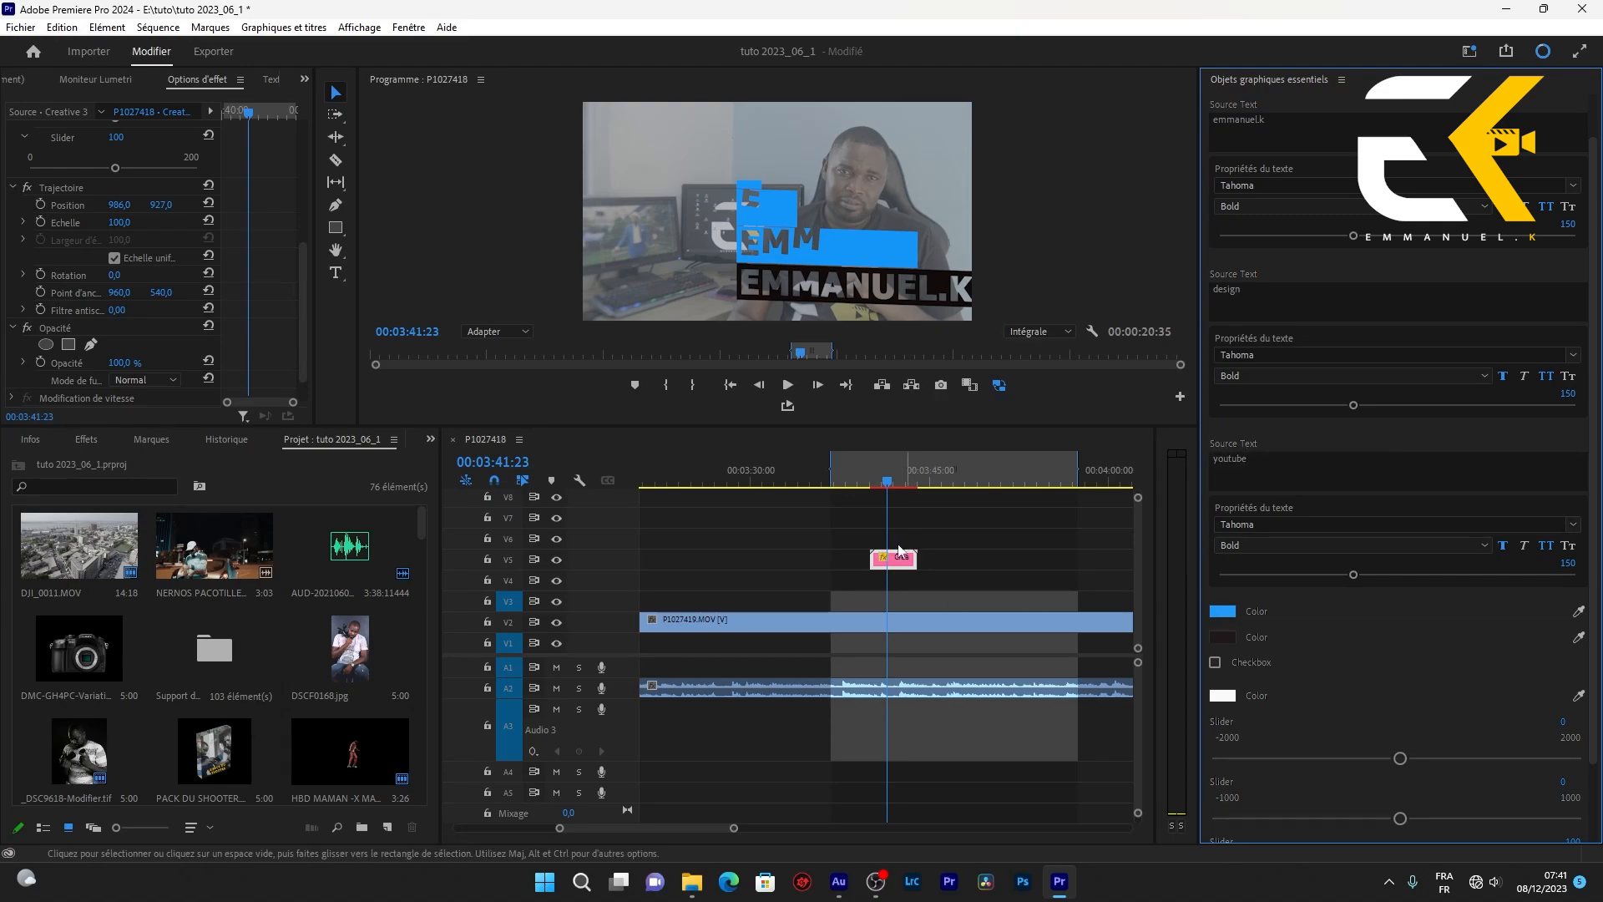
Reduce the scale of the Creative 3 title on V5 to 75
drag(873, 557, 851, 554)
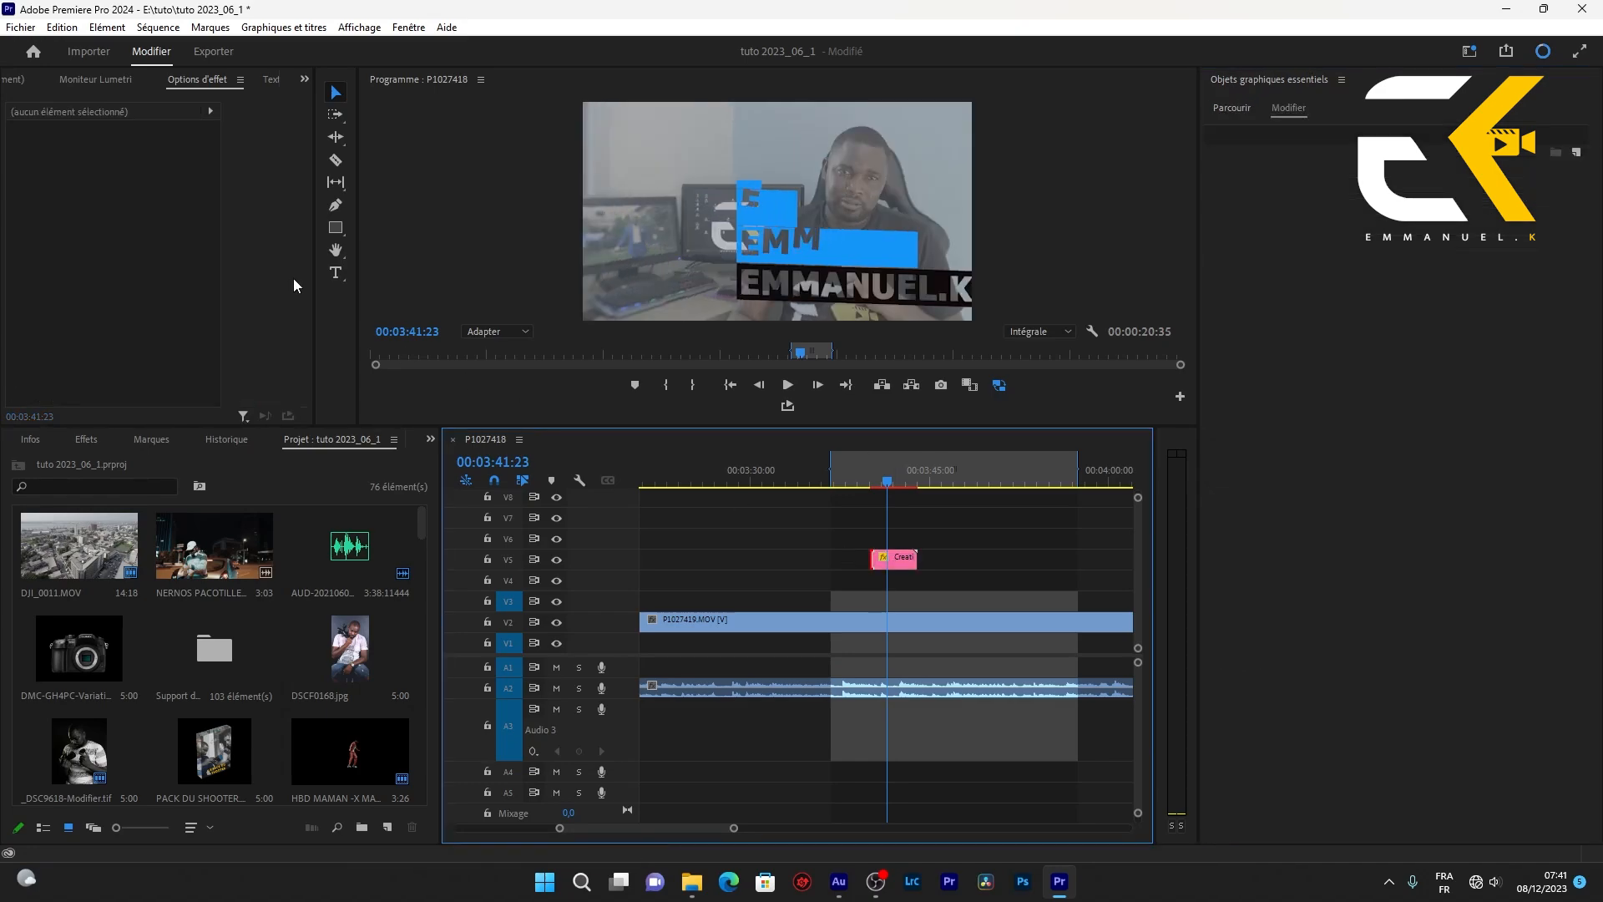
click(890, 561)
drag(298, 225, 302, 326)
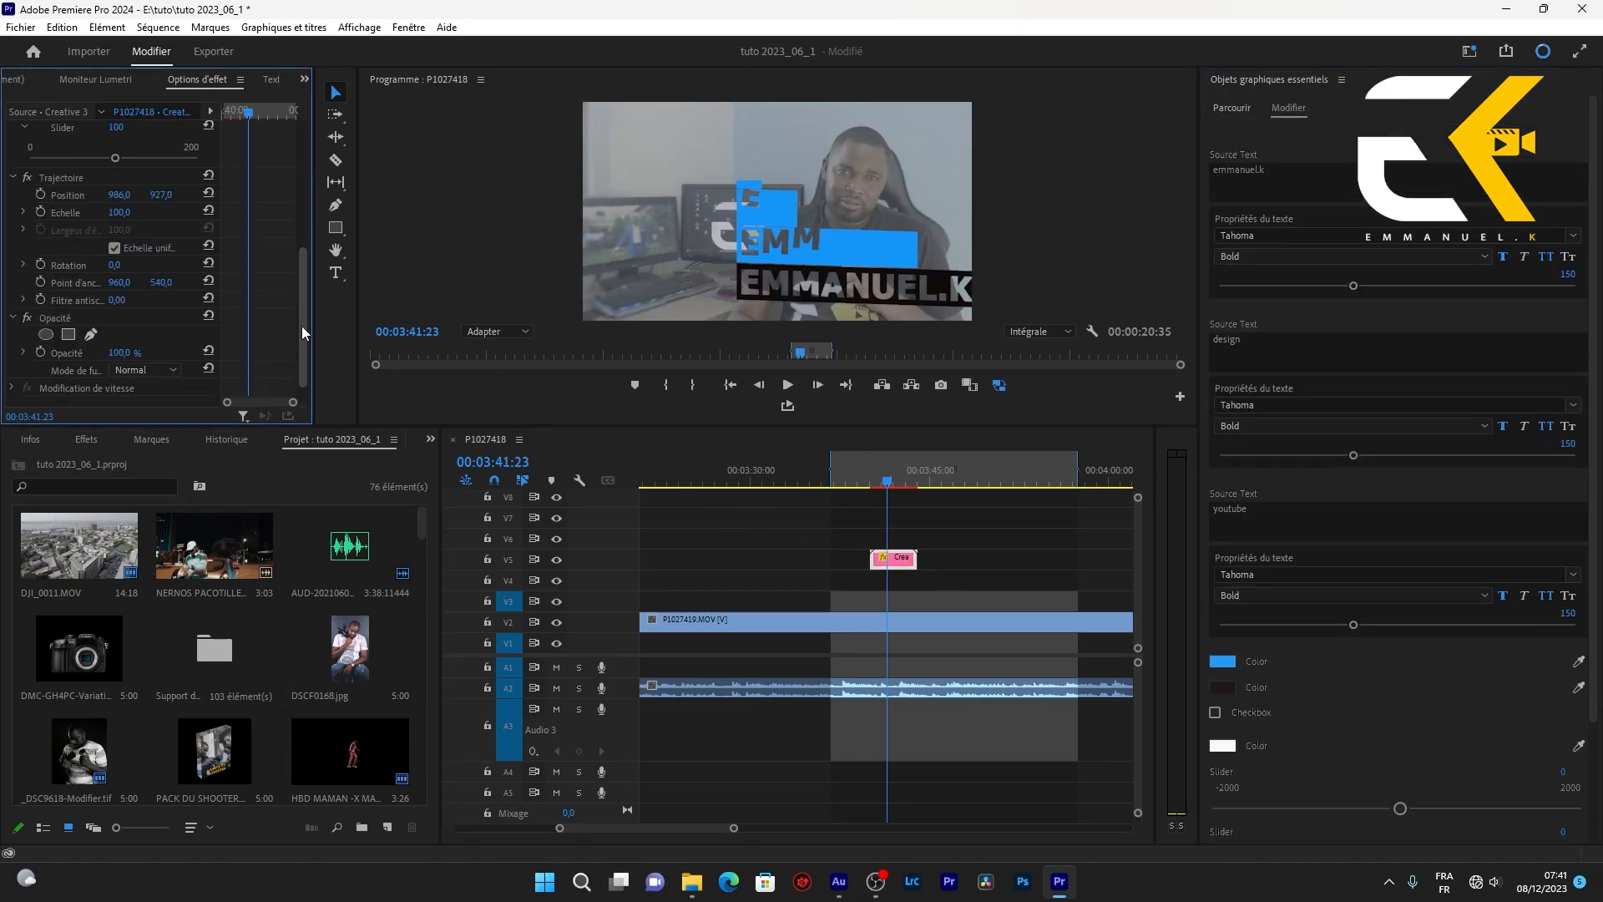
drag(123, 219, 102, 219)
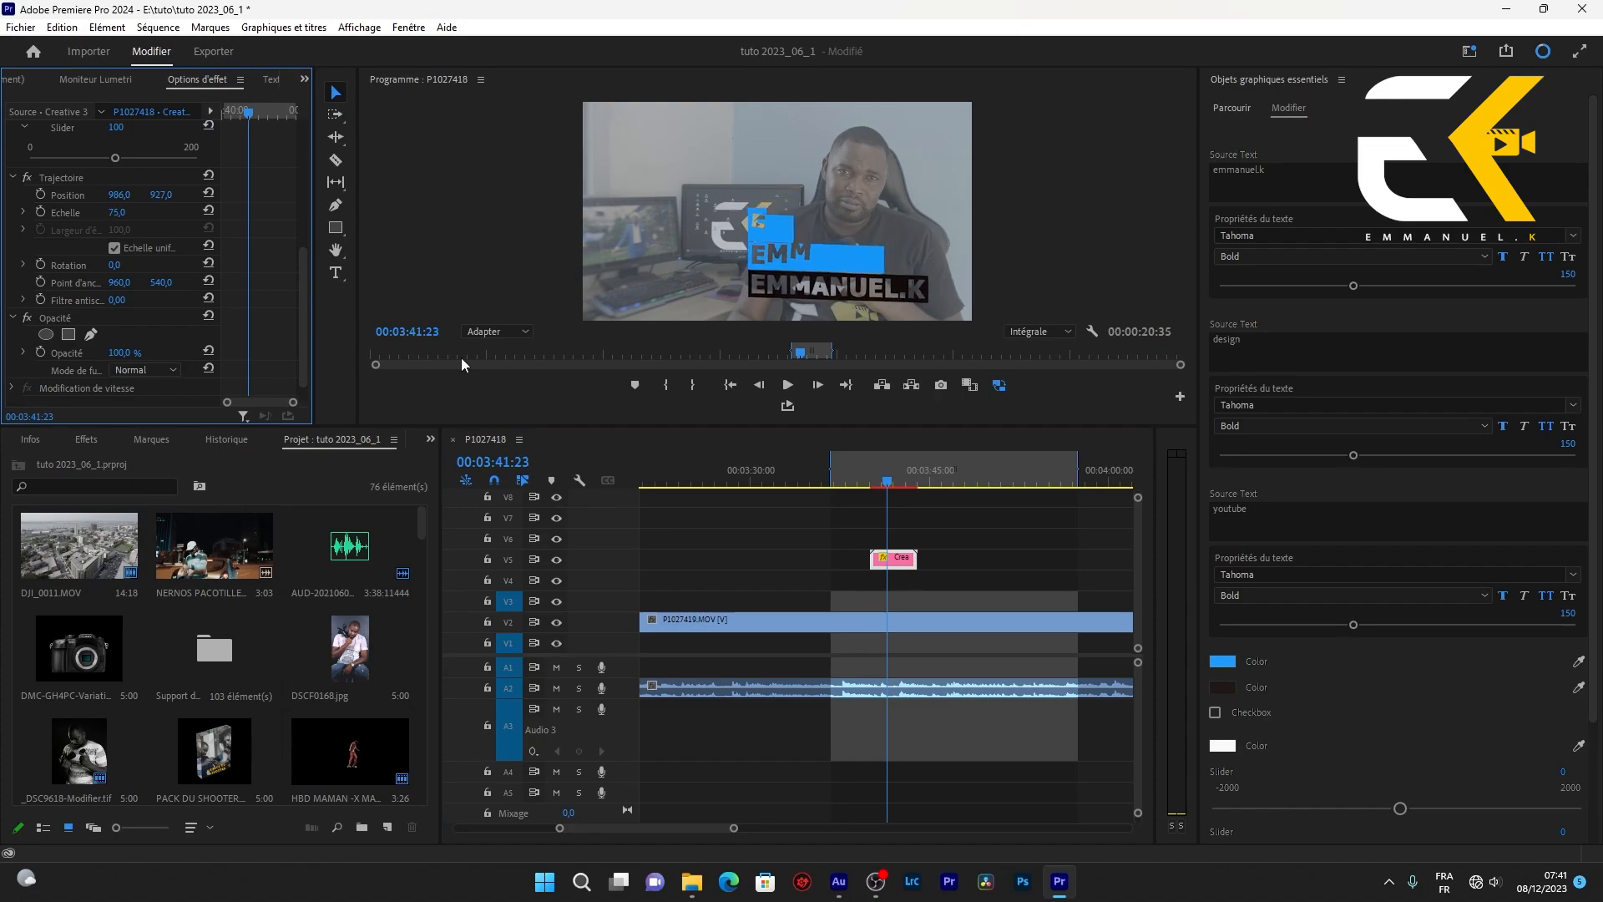
Shift the Creative 3 title further left in the frame and make it somewhat smaller
scroll(281, 251, up, 5)
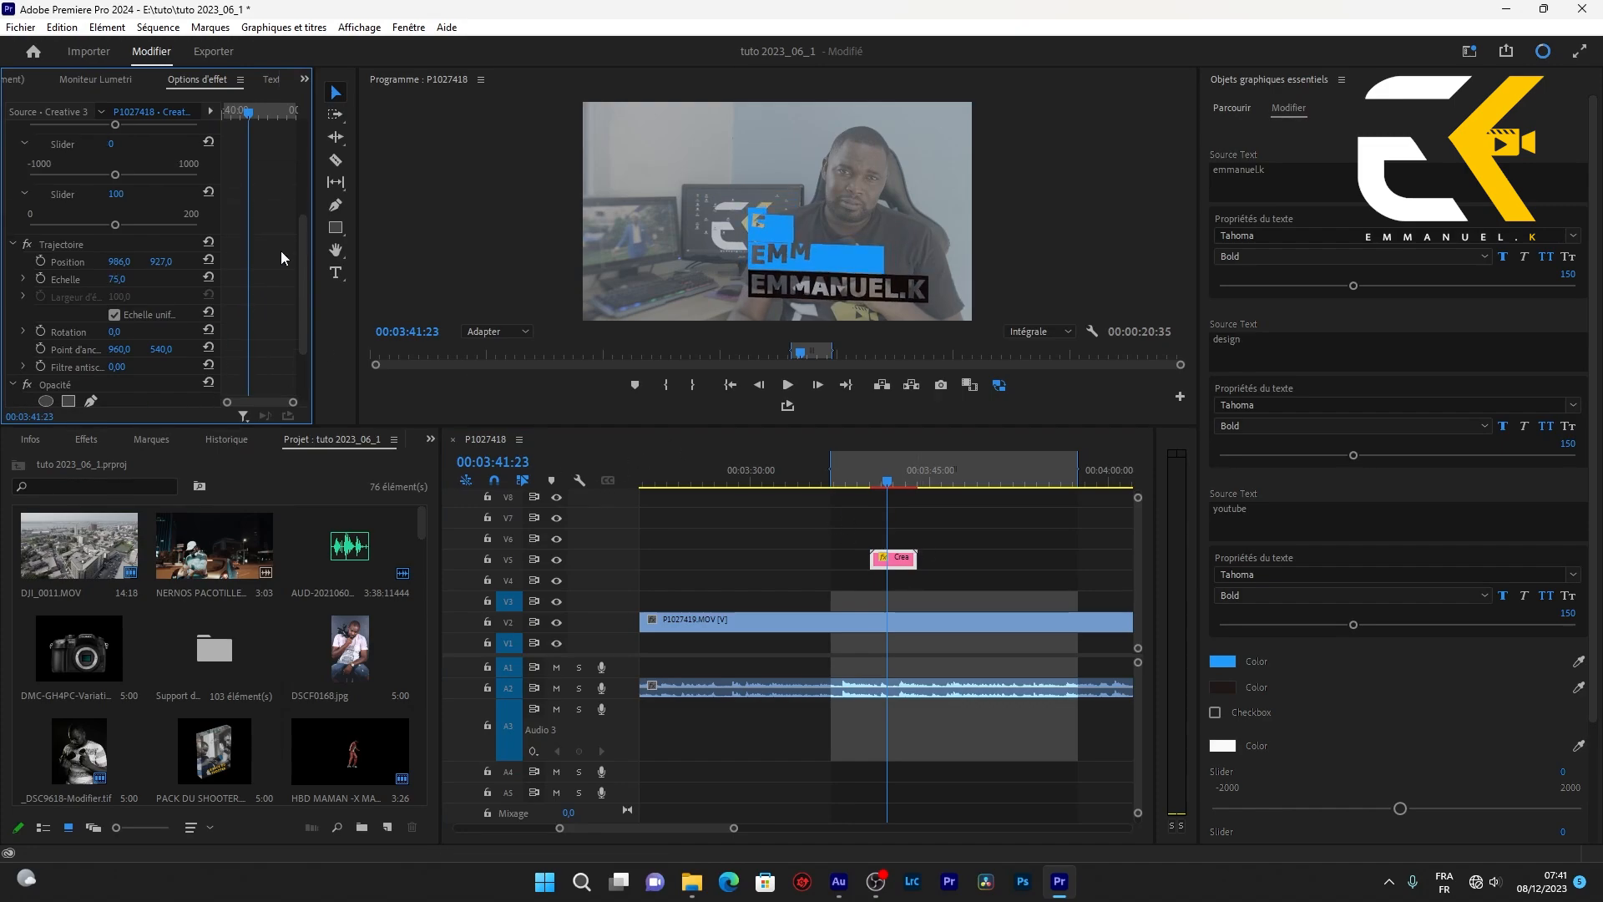
scroll(283, 255, down, 5)
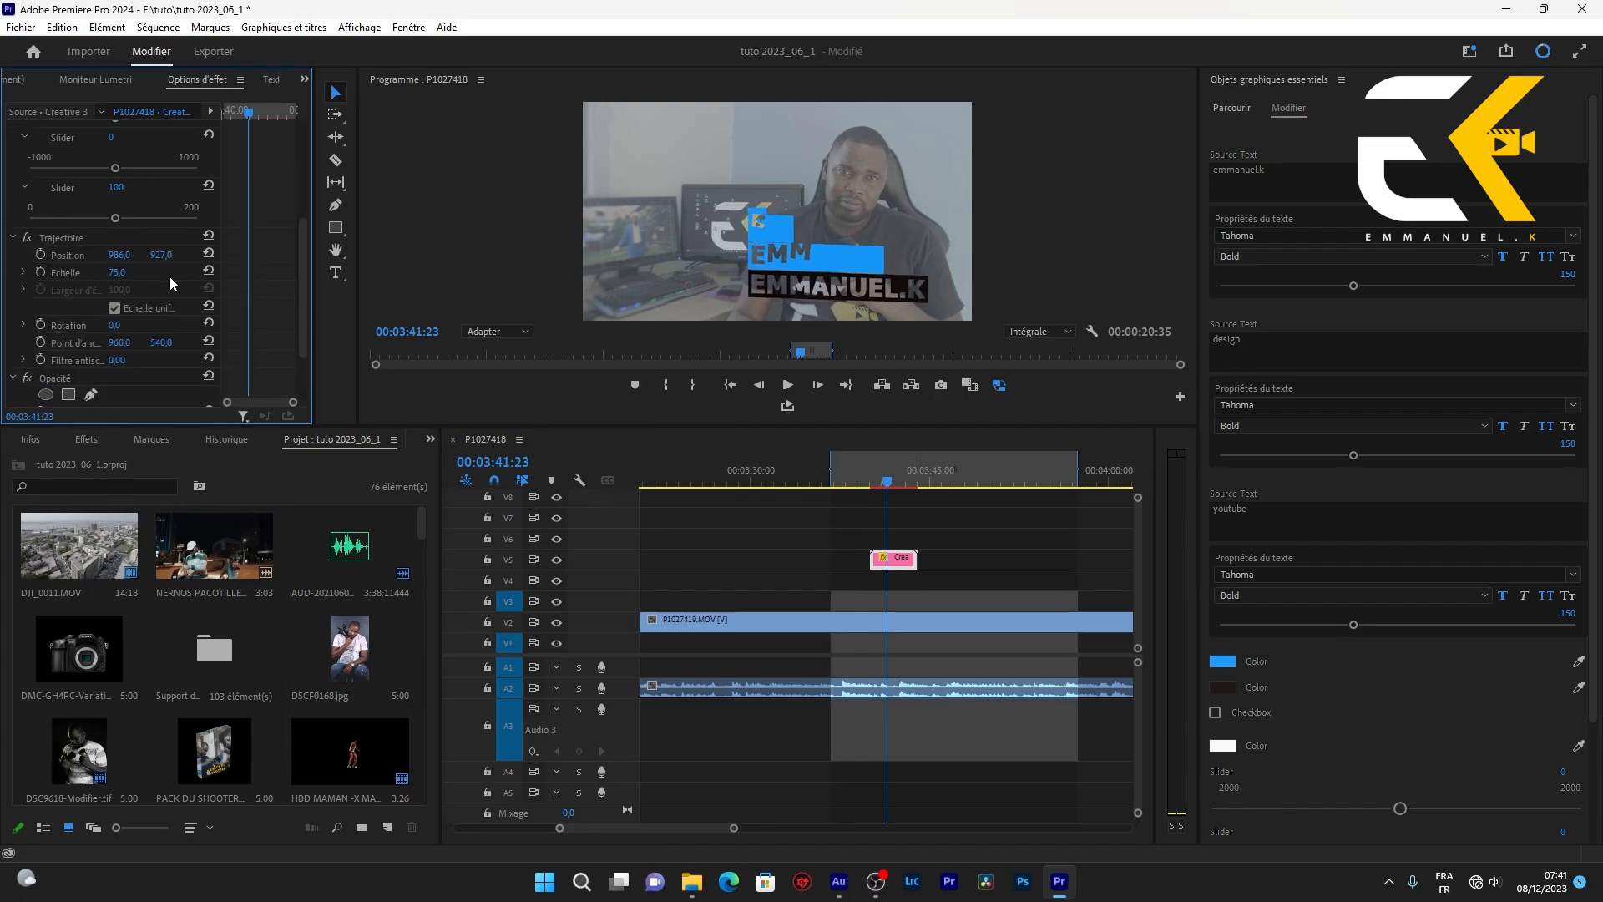
mouse_move(119, 255)
mouse_down()
mouse_move(41, 255)
mouse_move(99, 255)
mouse_move(113, 272)
mouse_move(97, 272)
mouse_up()
click(988, 572)
Change the Creative 3 title's blue color to yellow with hue 48, saturation 100 and brightness 100
click(894, 559)
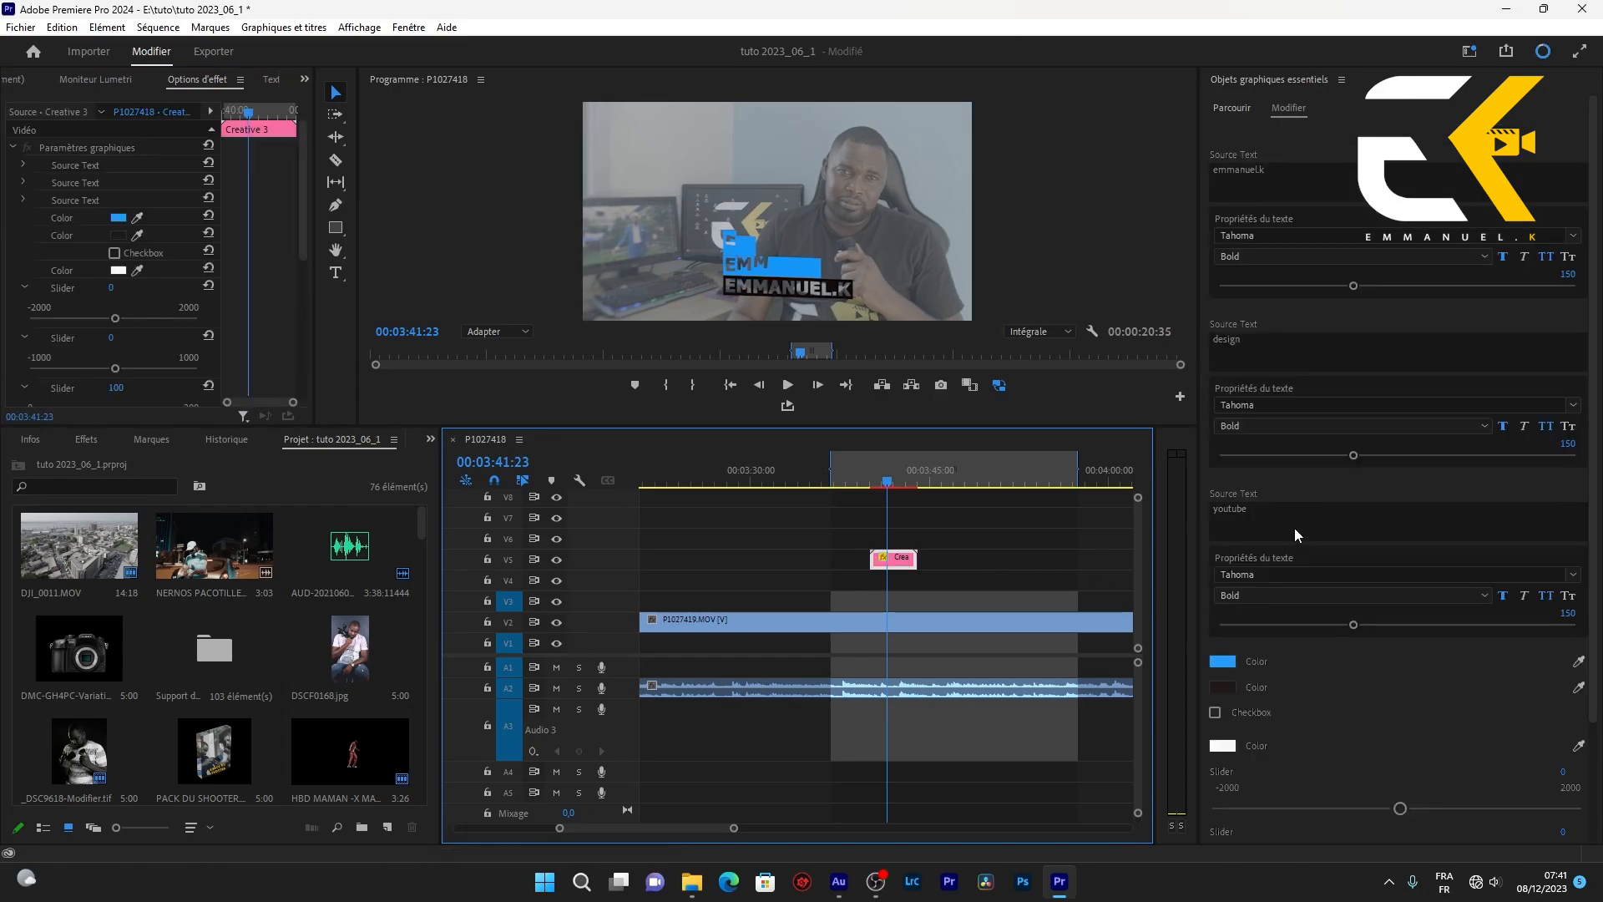
click(1278, 348)
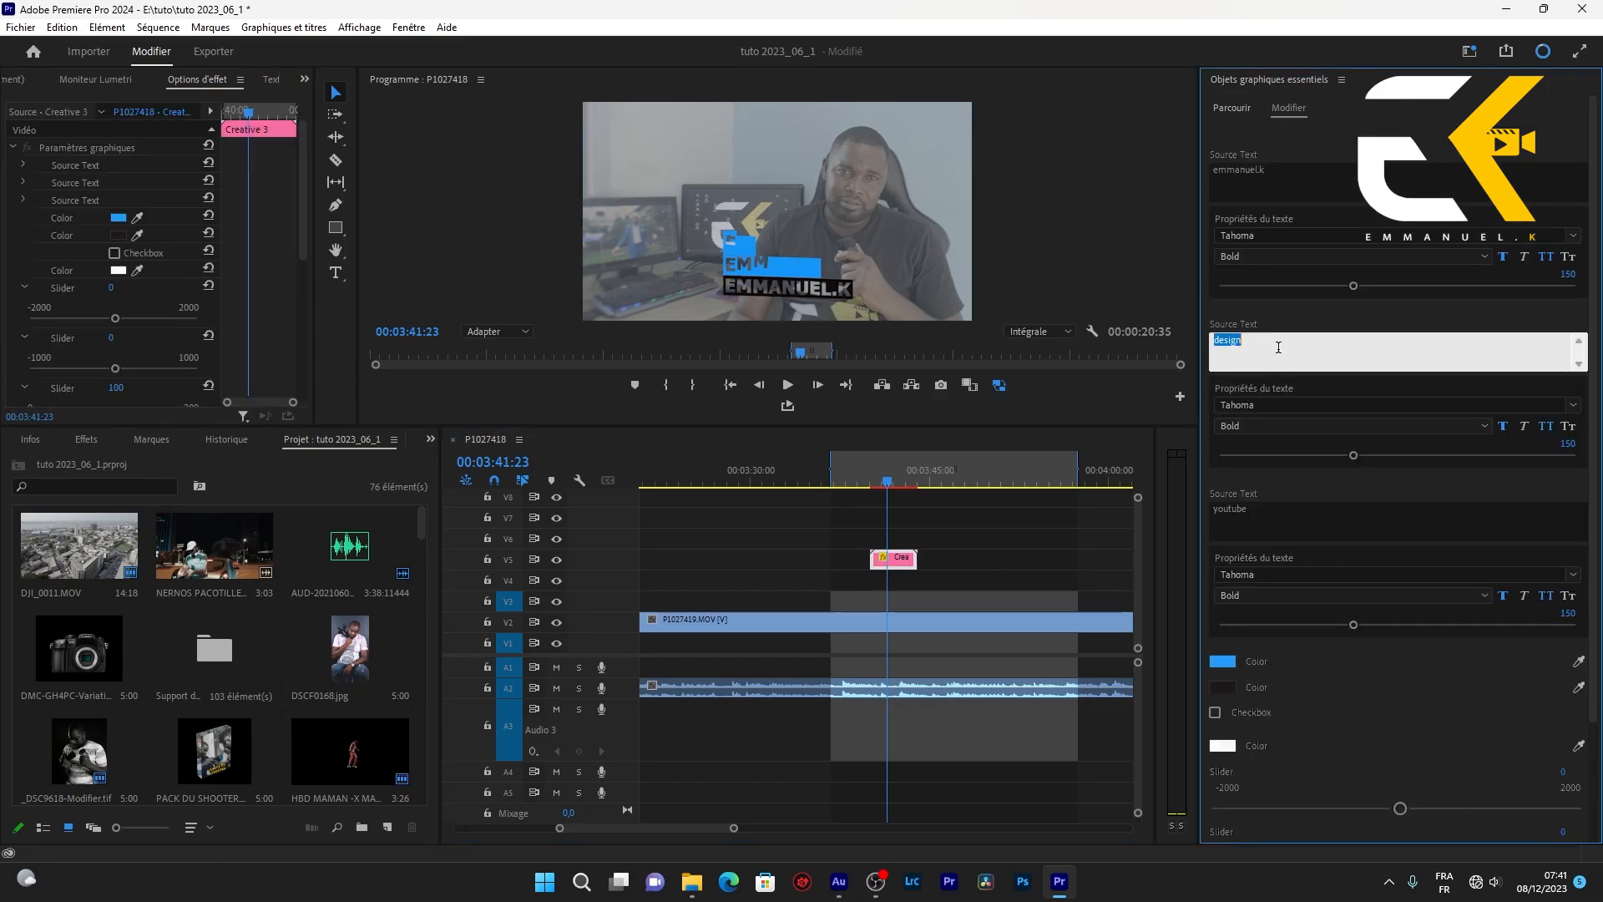
click(1223, 662)
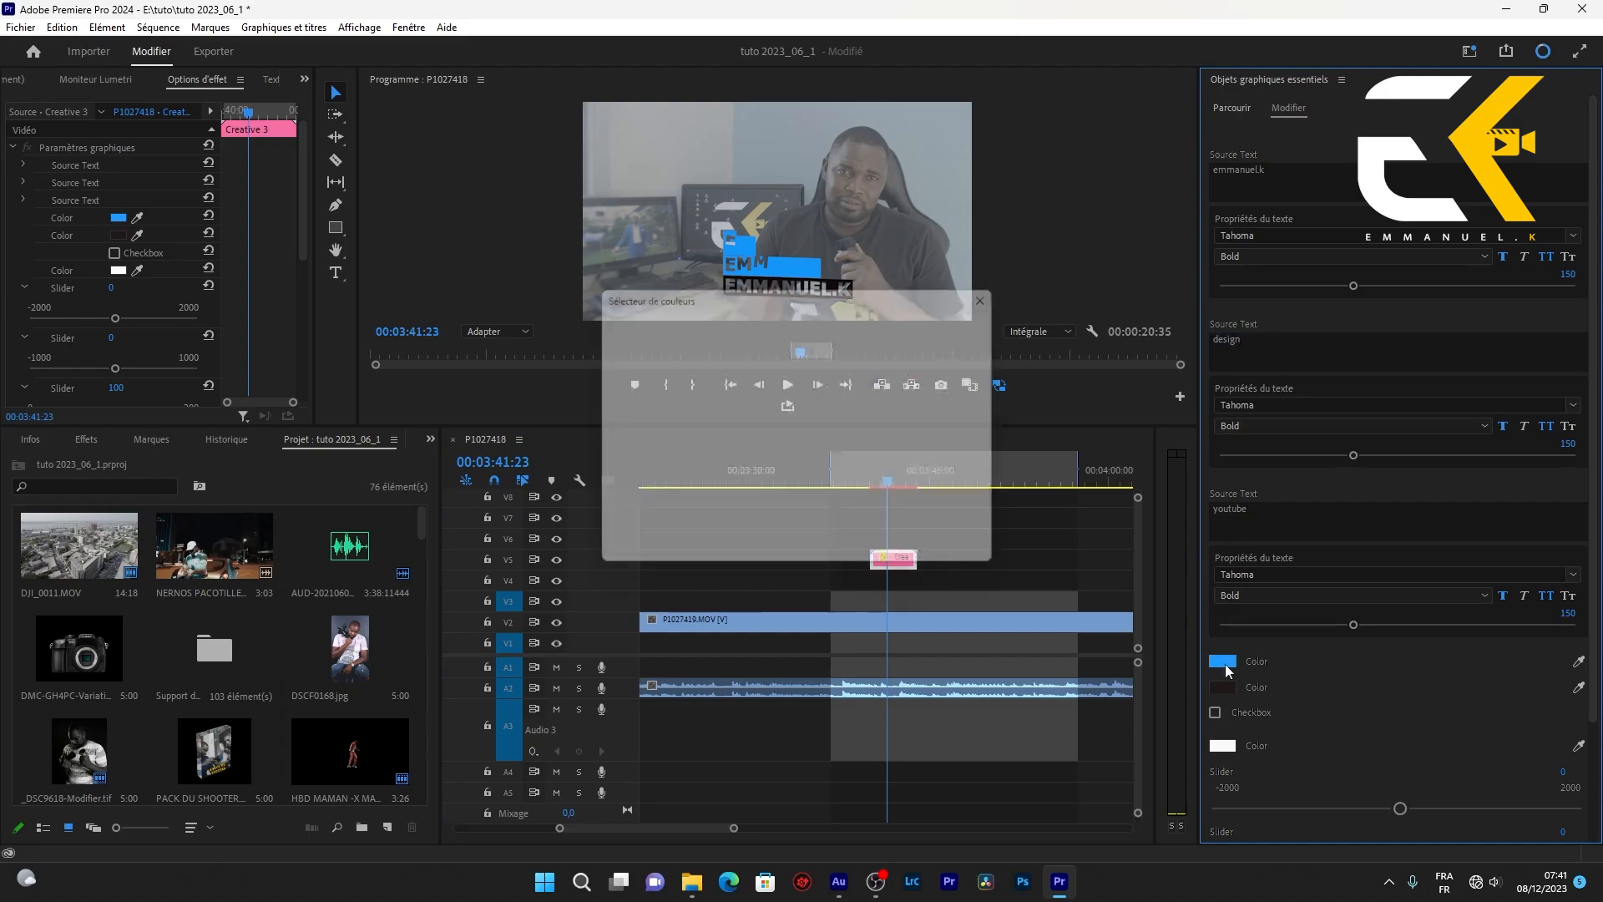
click(898, 410)
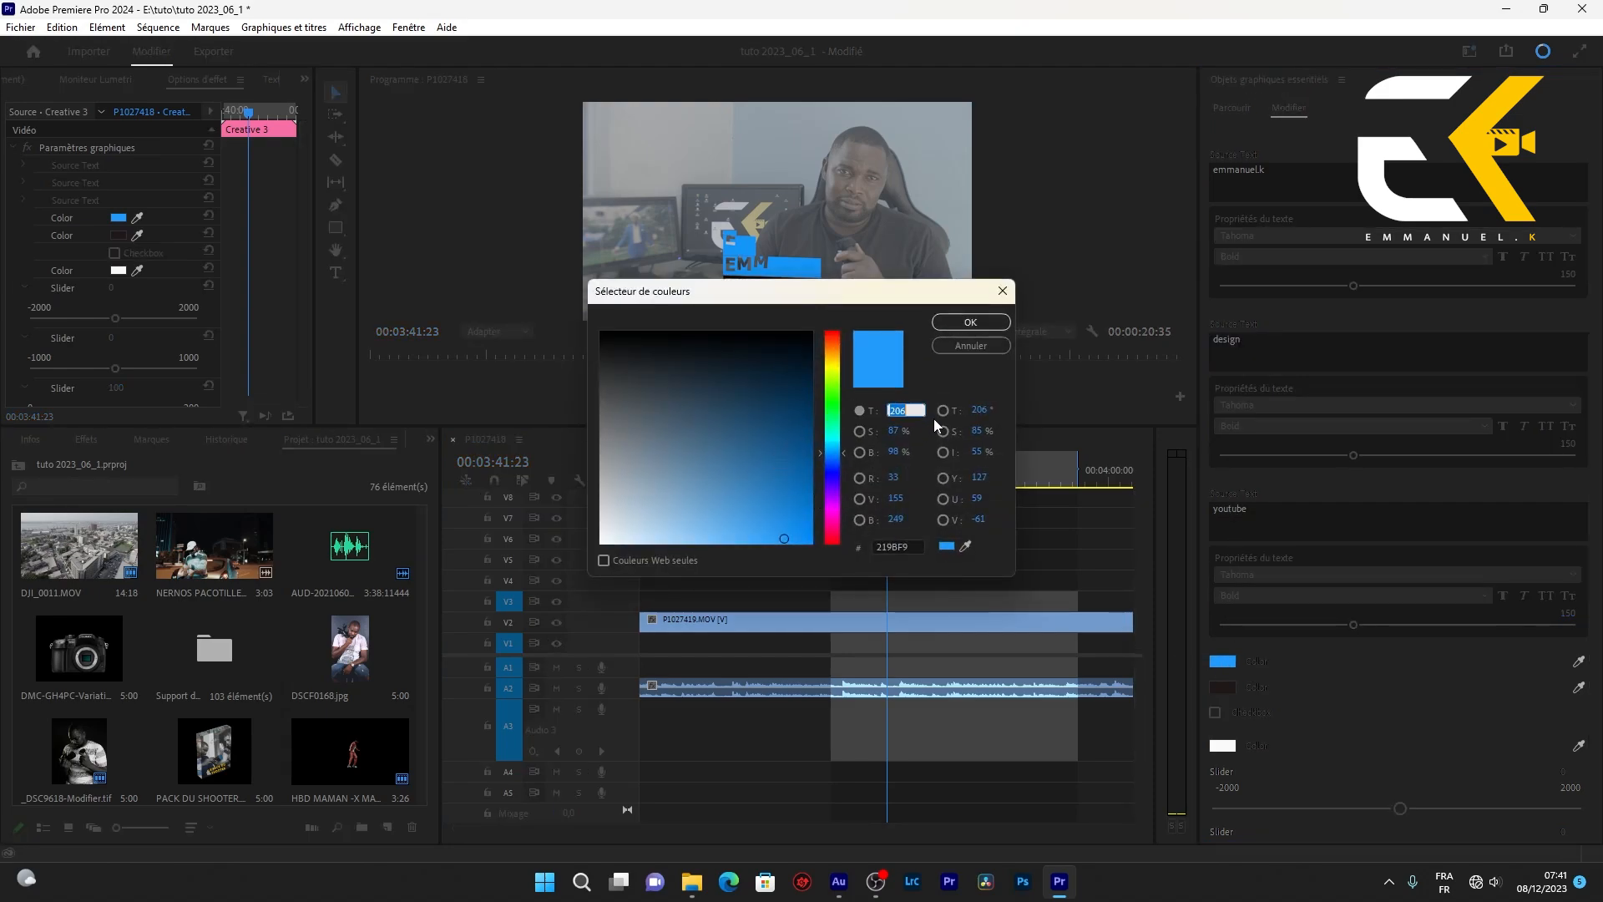
text(48)
key(Tab)
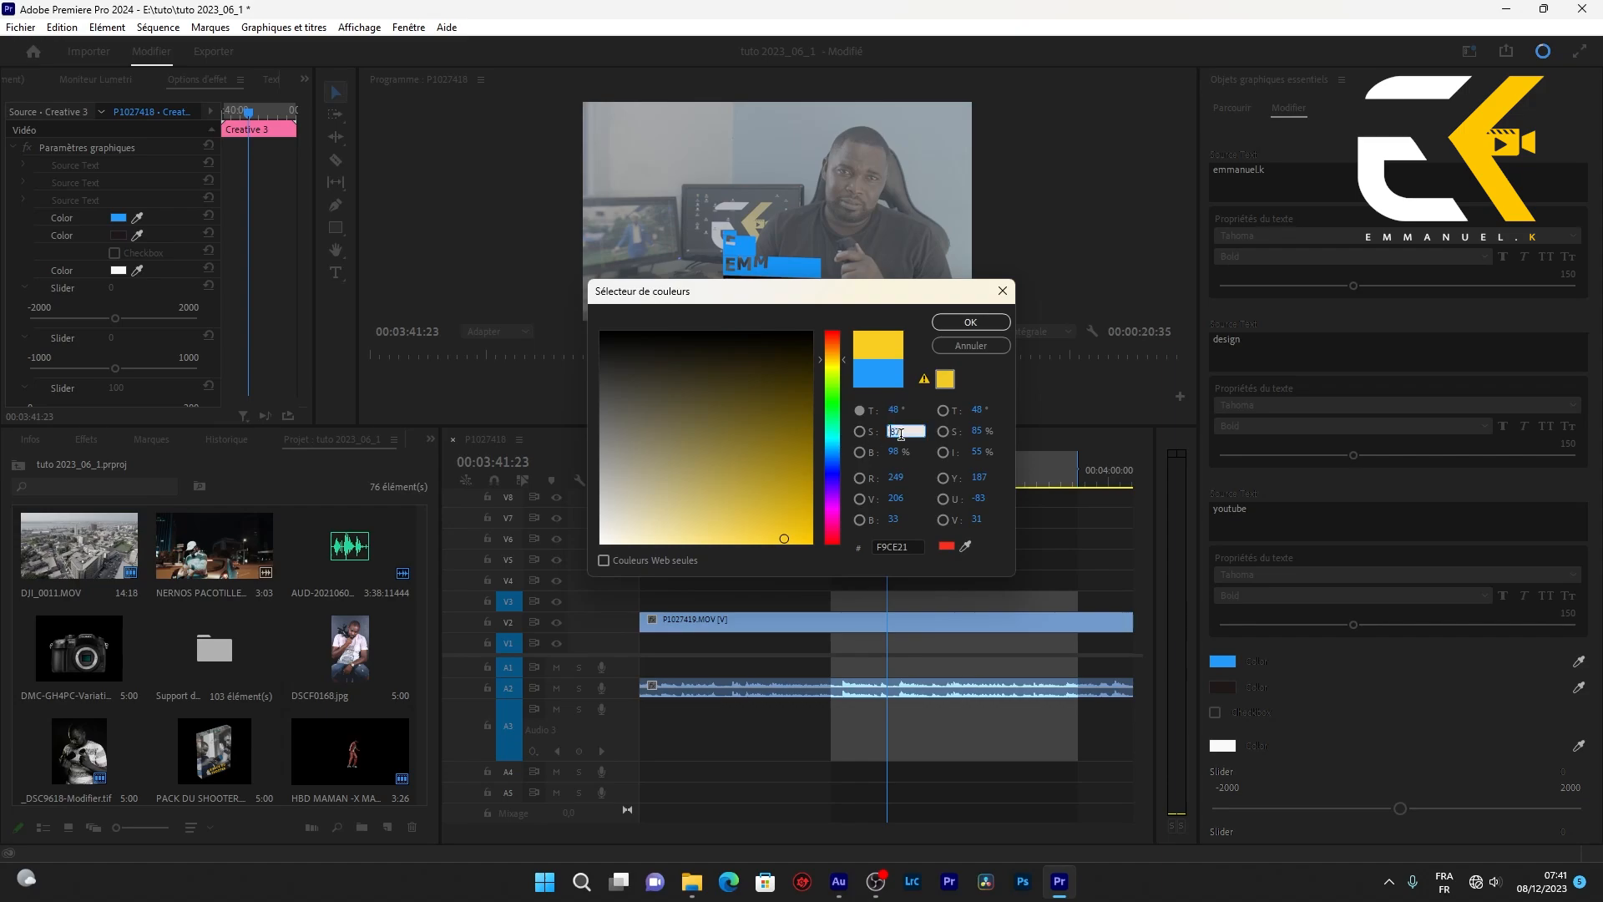
text(100)
click(908, 451)
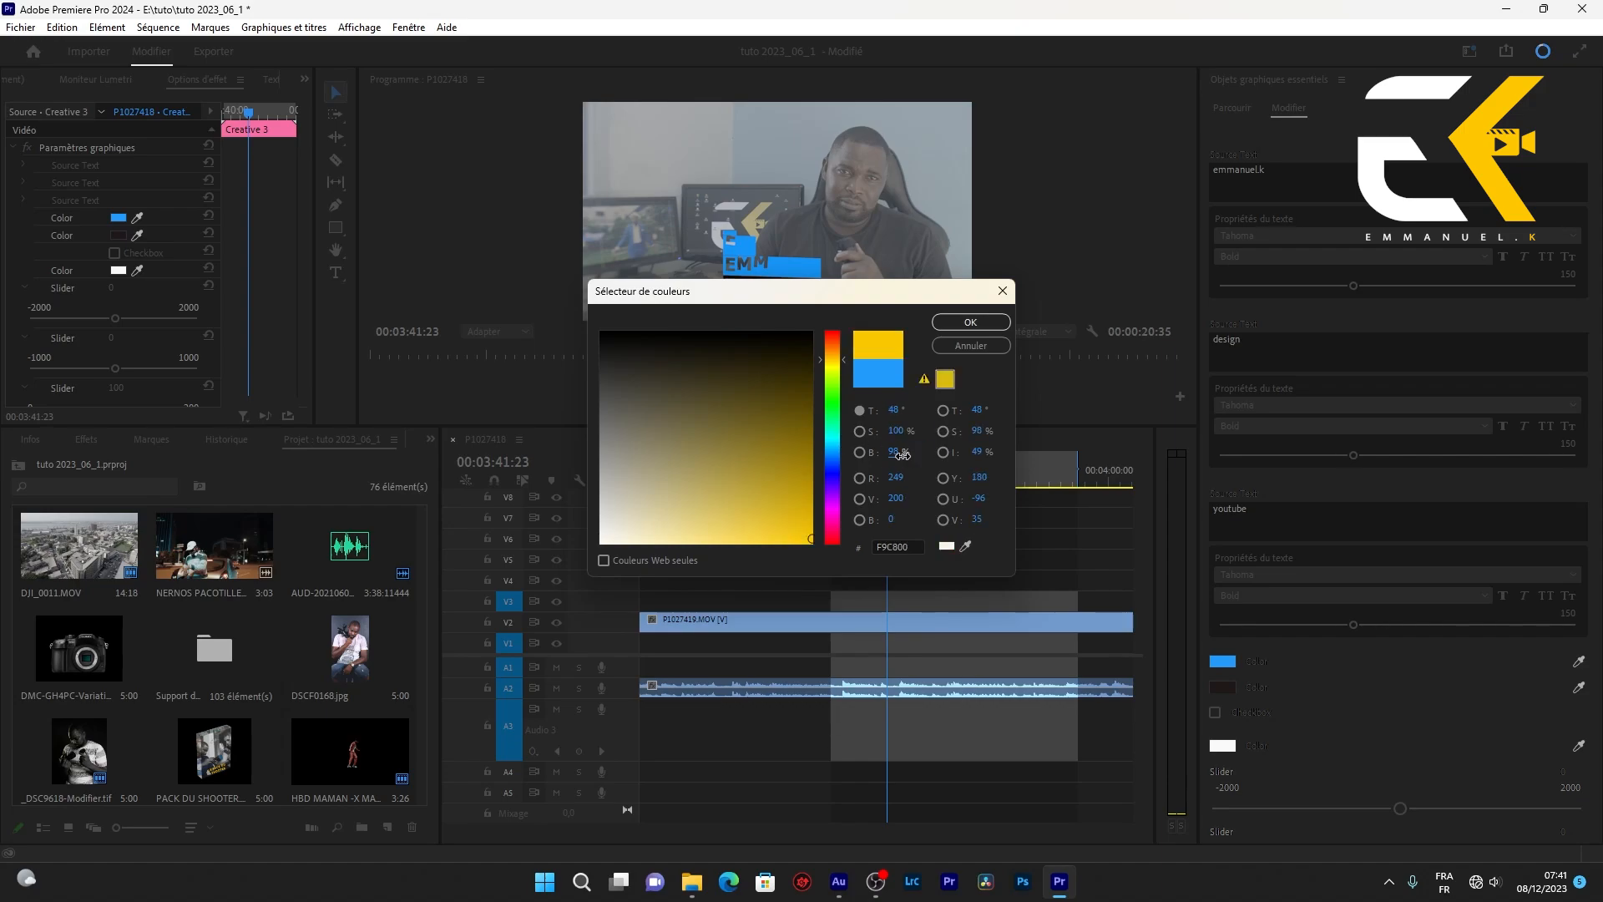
text(100)
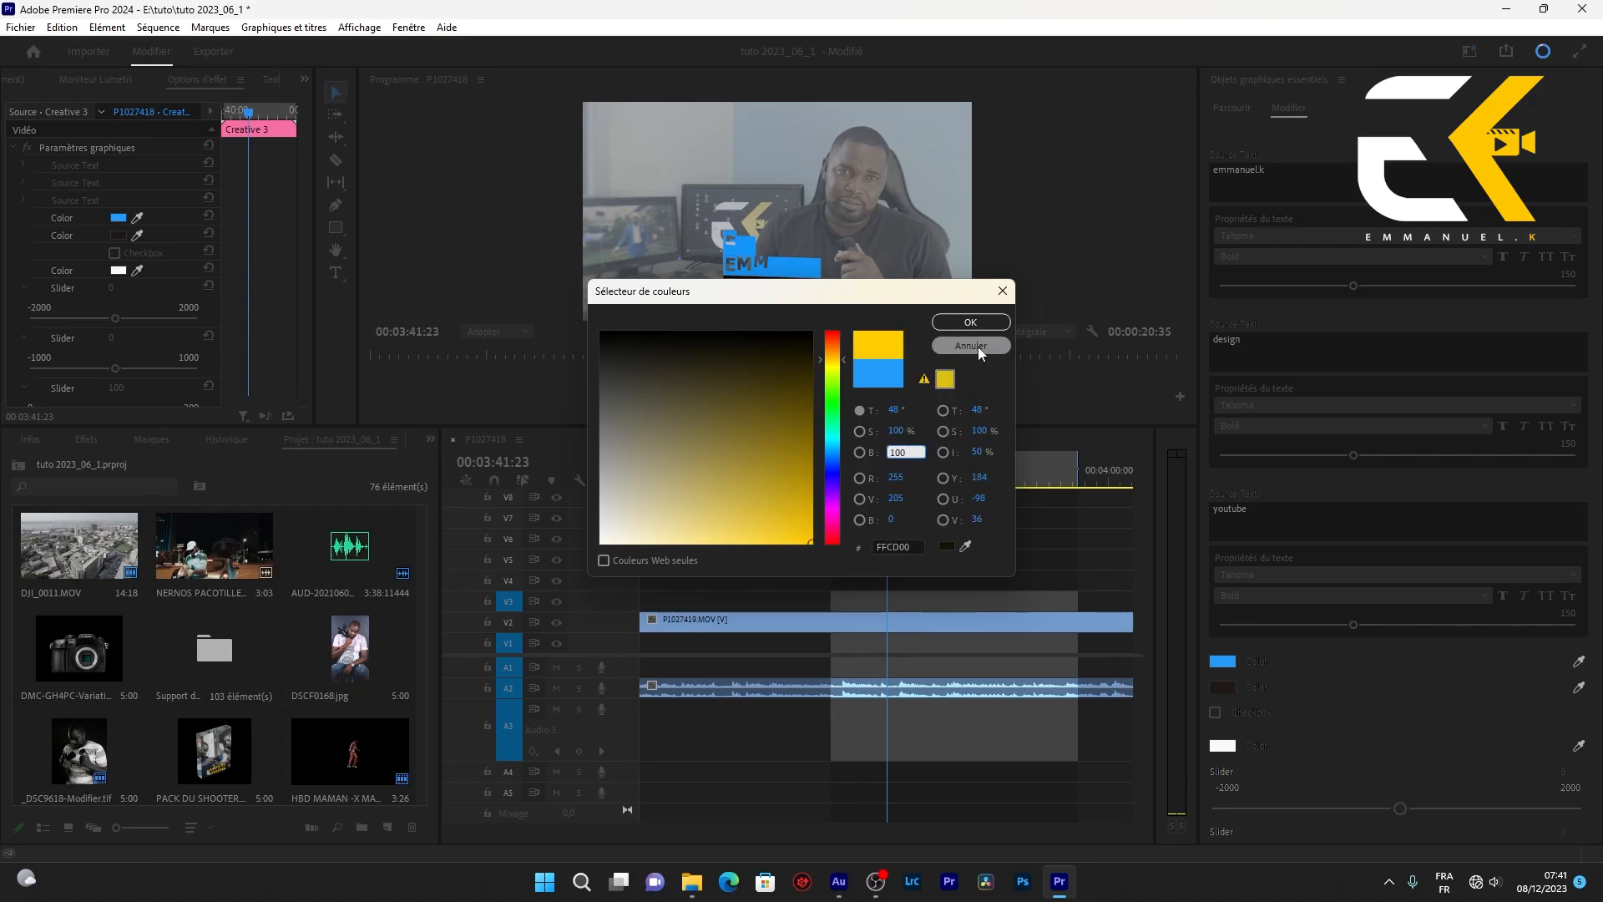
click(972, 323)
Play back the recolored Creative 3 title over the video to check its animation
click(885, 483)
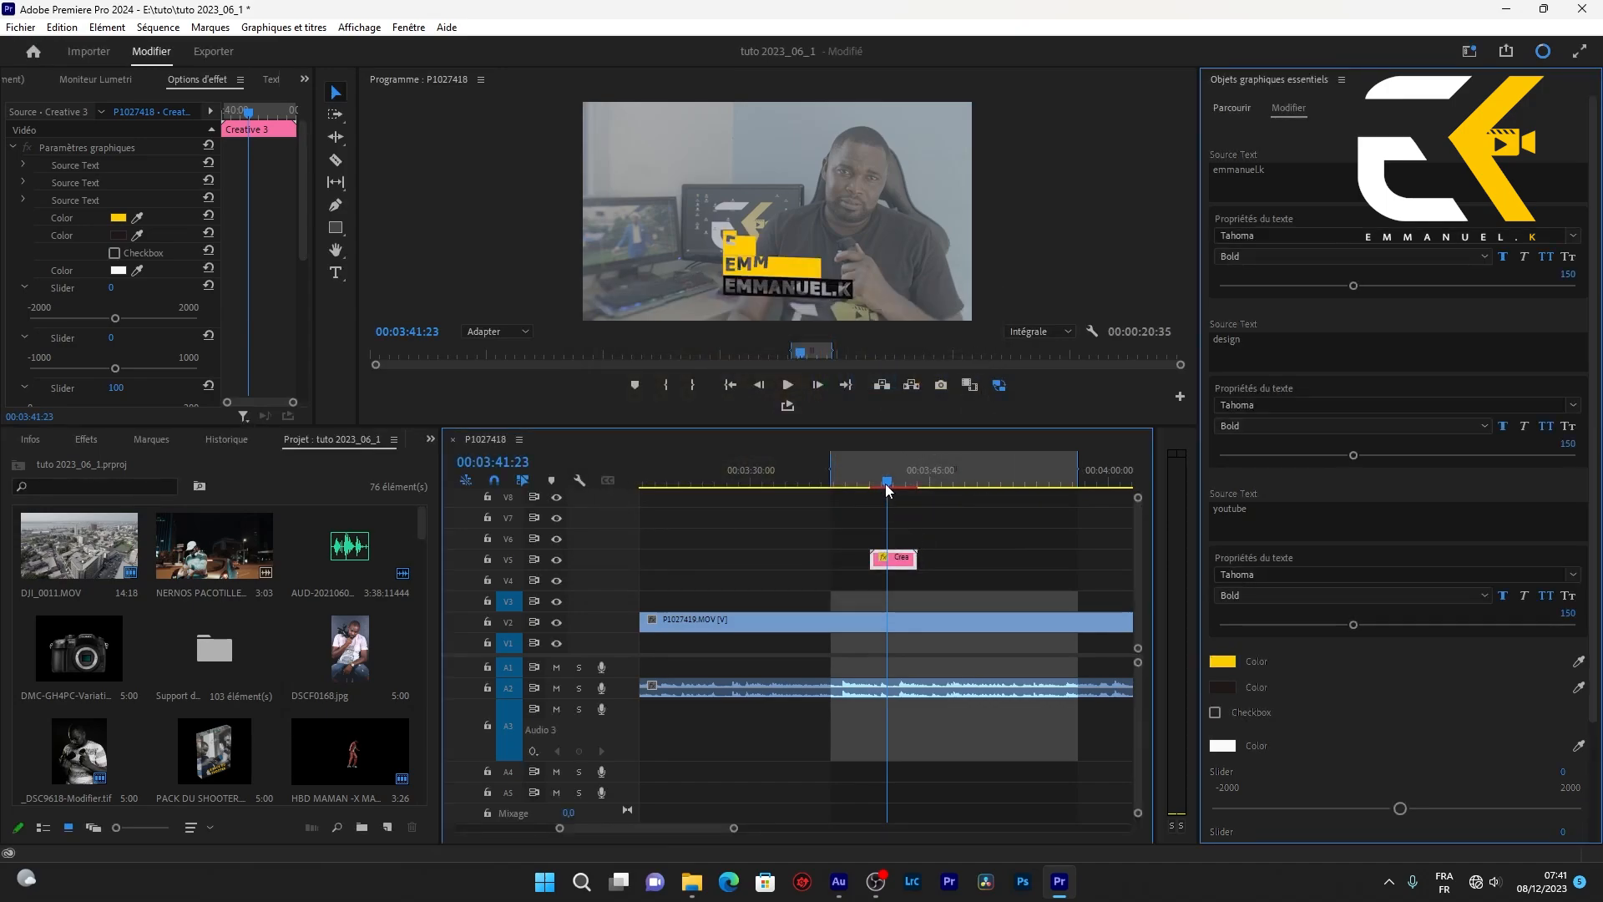
drag(886, 490, 876, 493)
key(space)
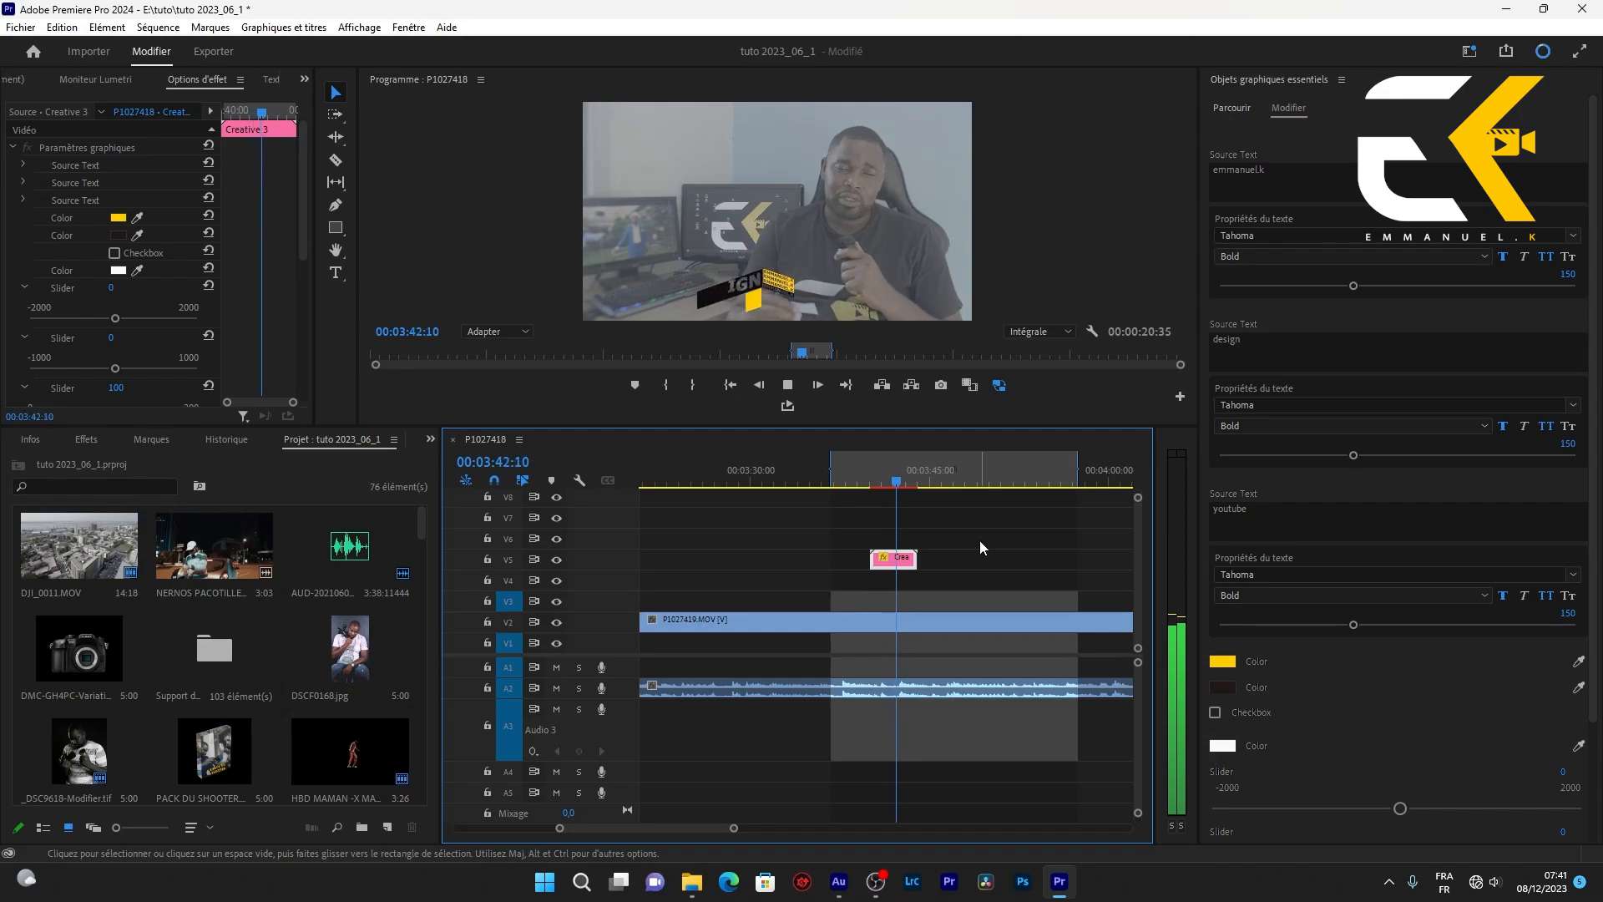
key(space)
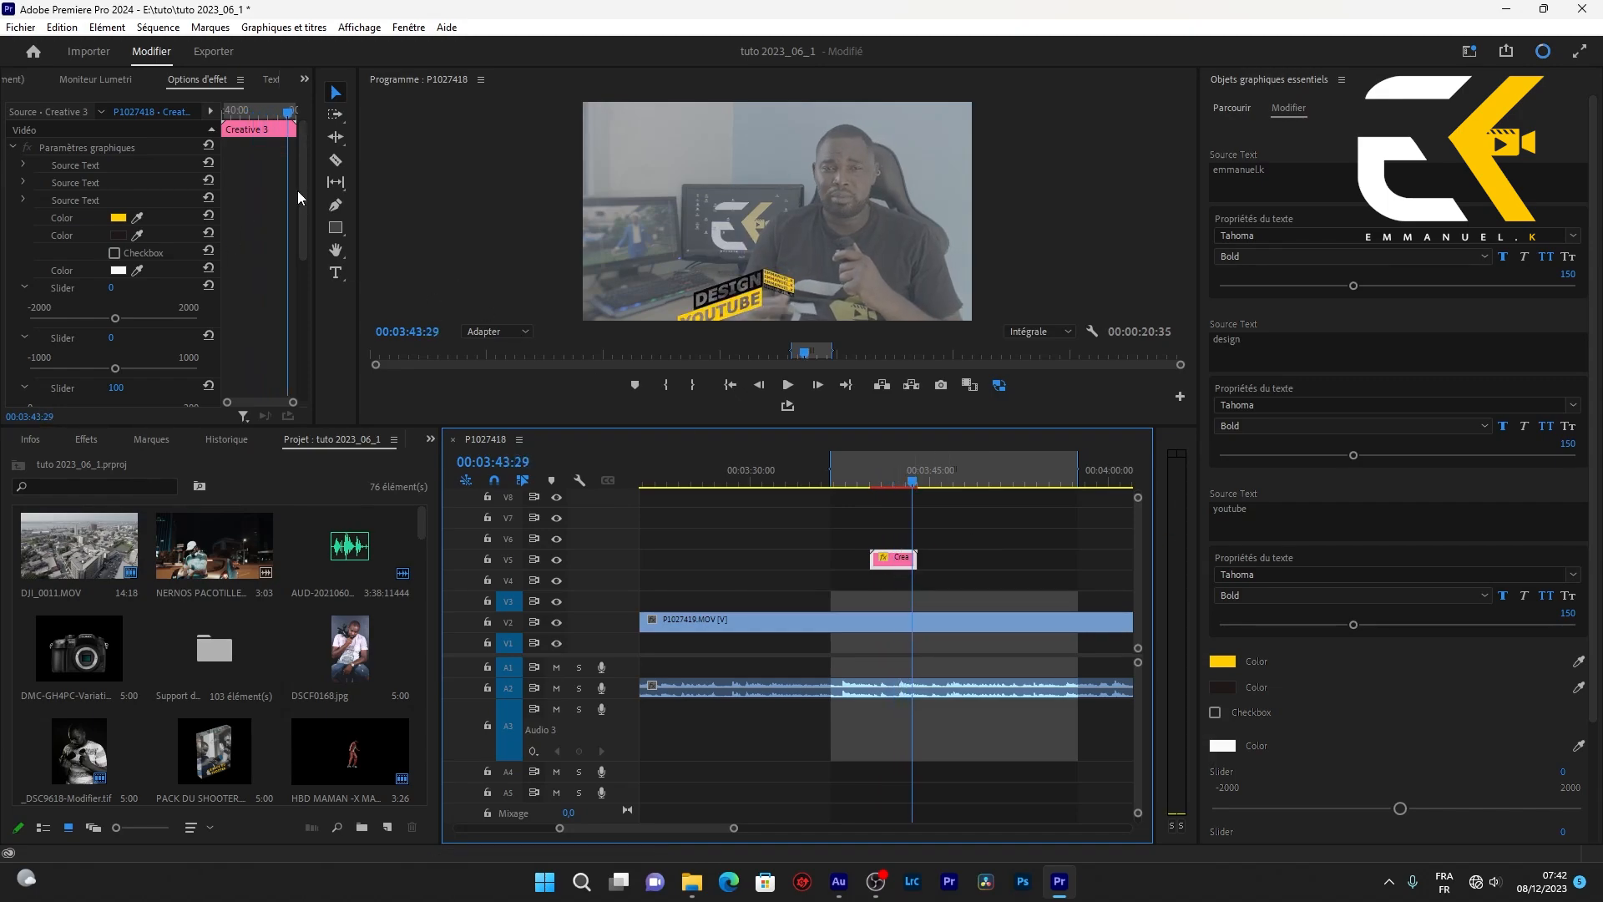
Raise the Creative 3 title in the frame to a vertical position of 725
drag(297, 190, 304, 144)
drag(298, 199, 271, 278)
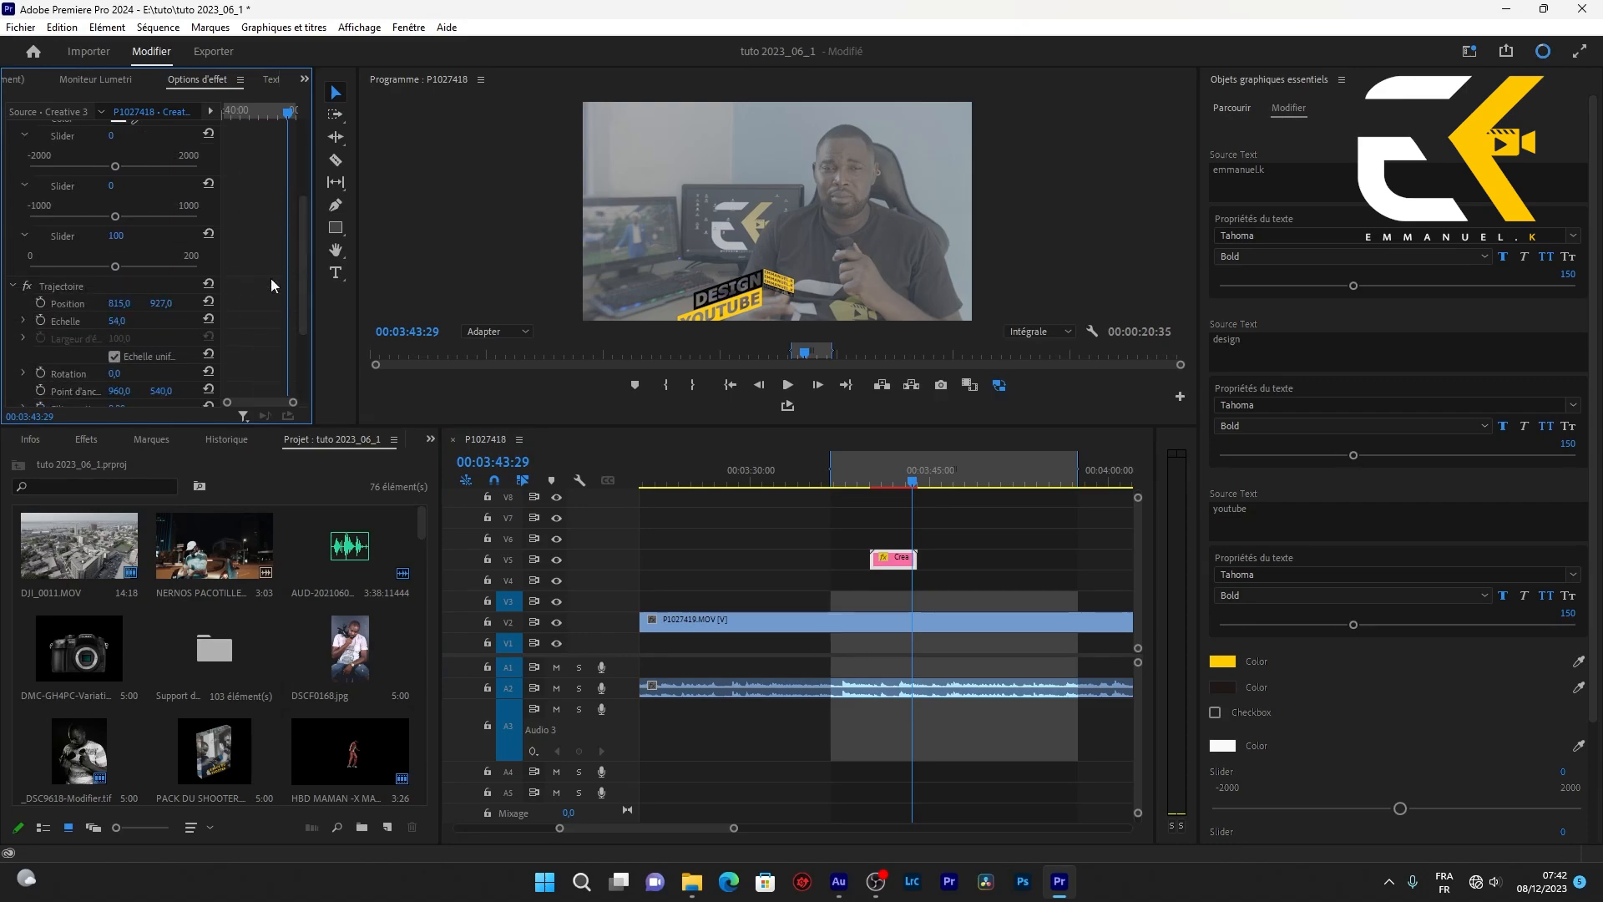
drag(160, 303, 100, 304)
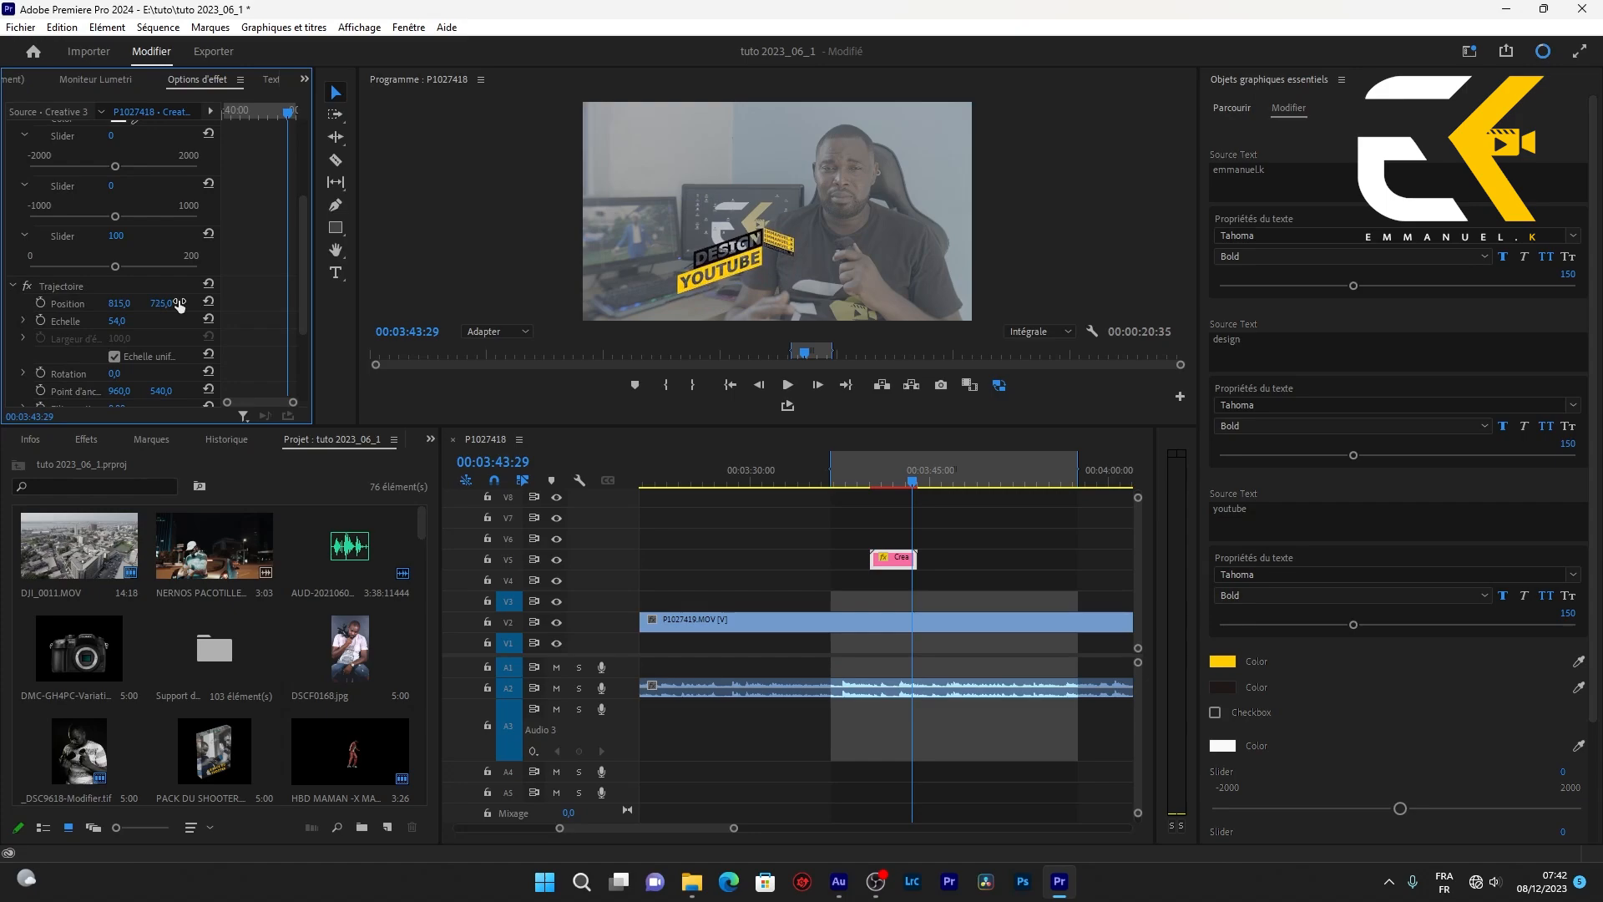
Replace the Creative 3 title's text "design" with the creator's name
click(1271, 337)
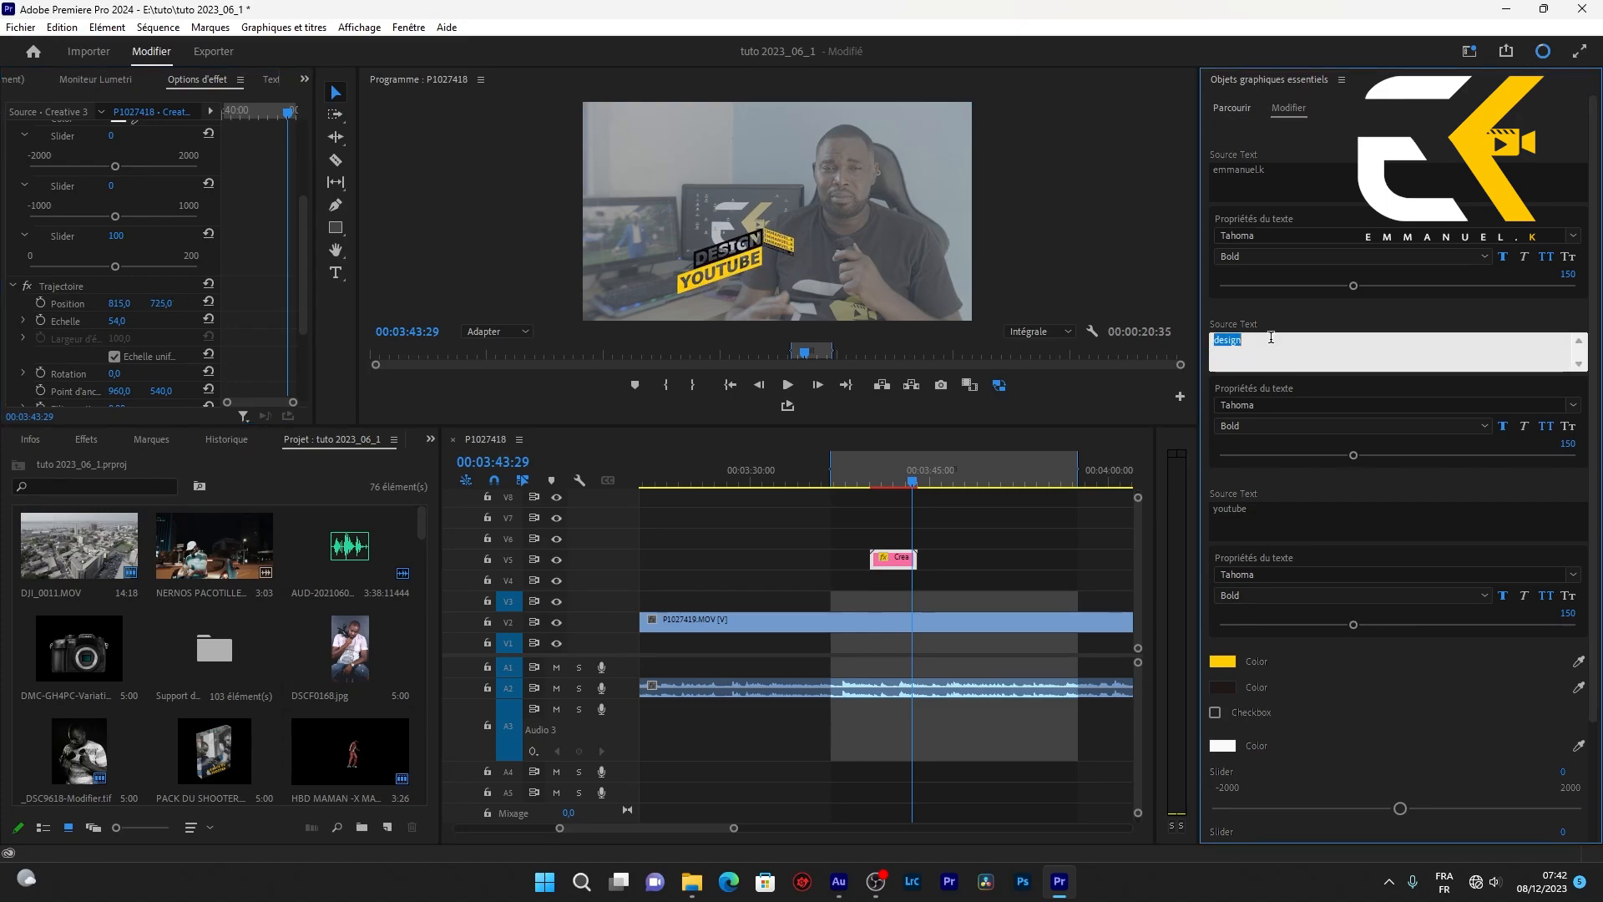
text(emmanuel.k)
click(1411, 311)
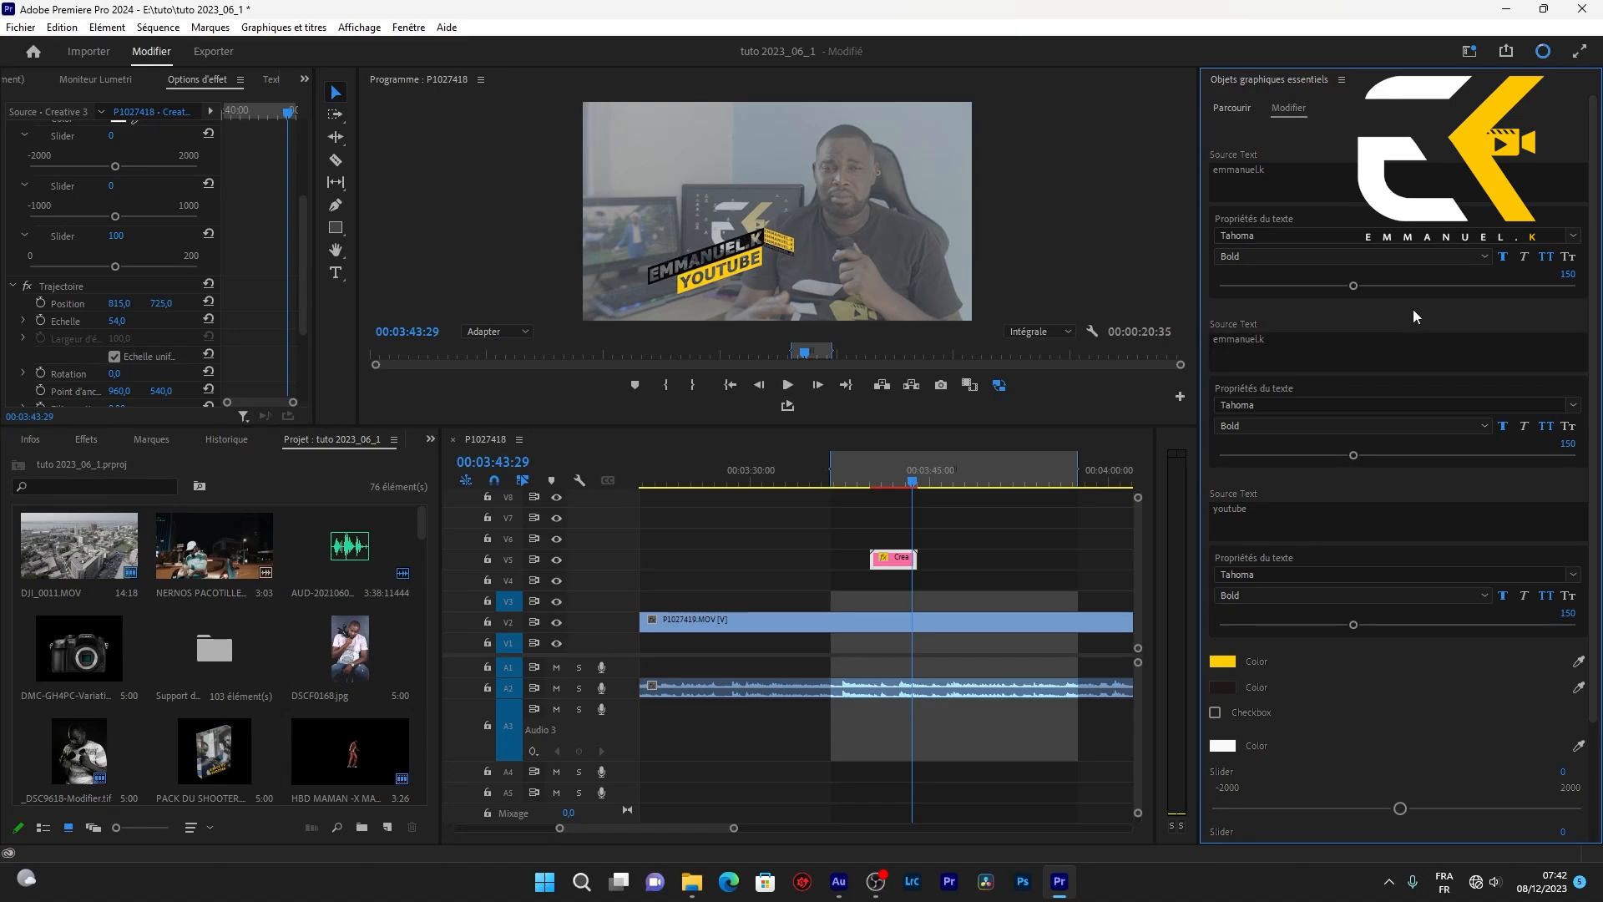
Play the sequence from just before the Creative 3 title to review its updated text and placement
click(861, 489)
key(space)
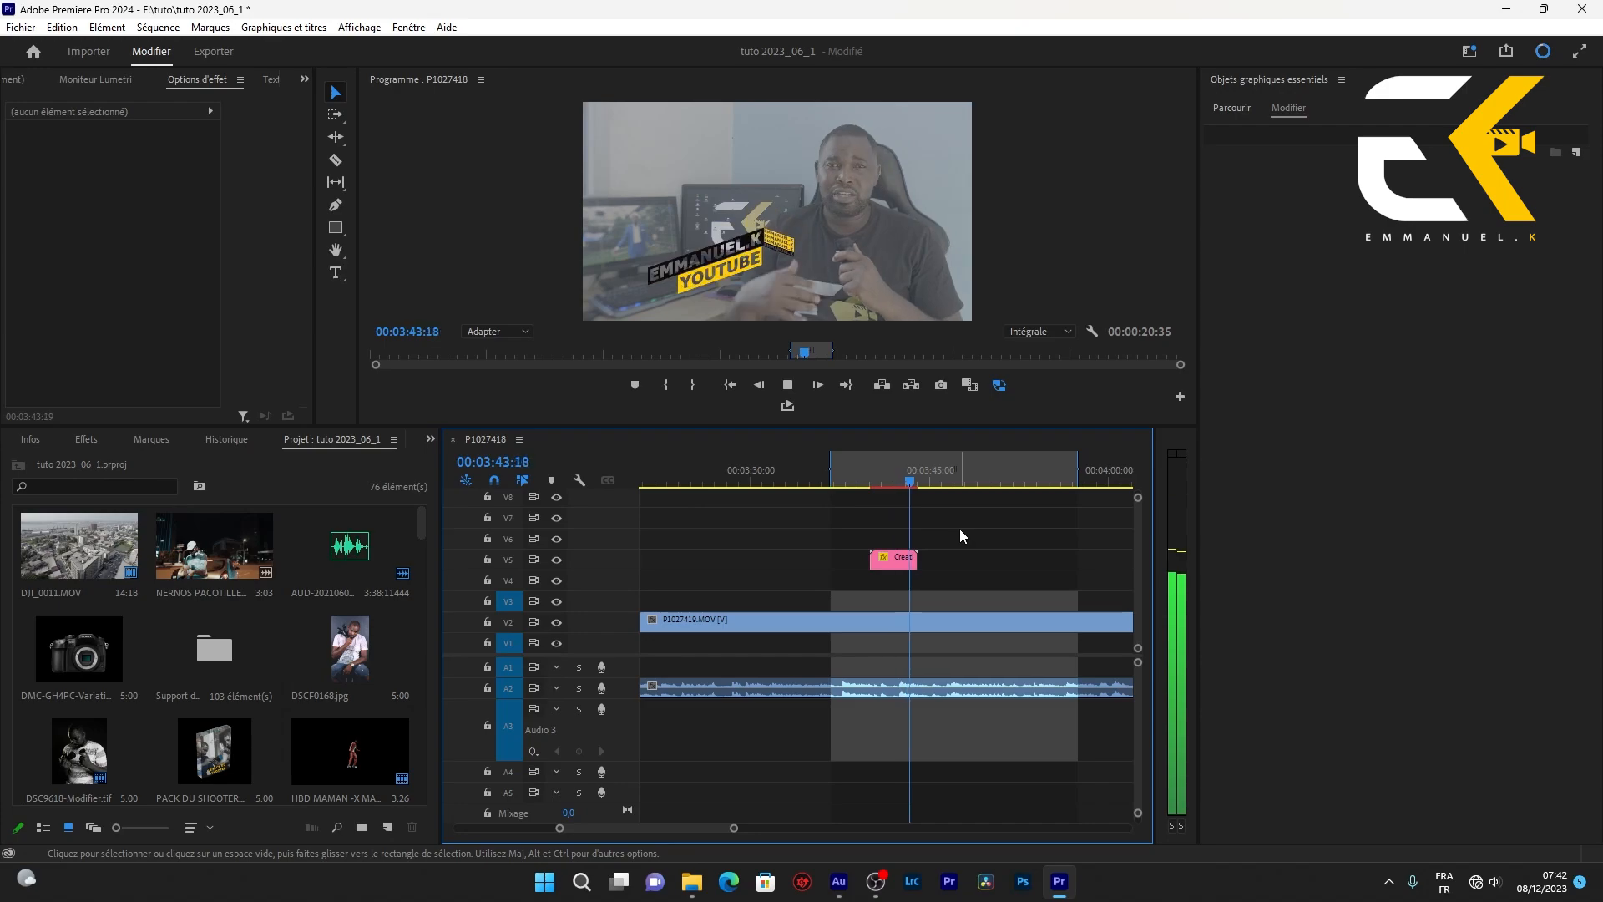
click(927, 619)
click(902, 488)
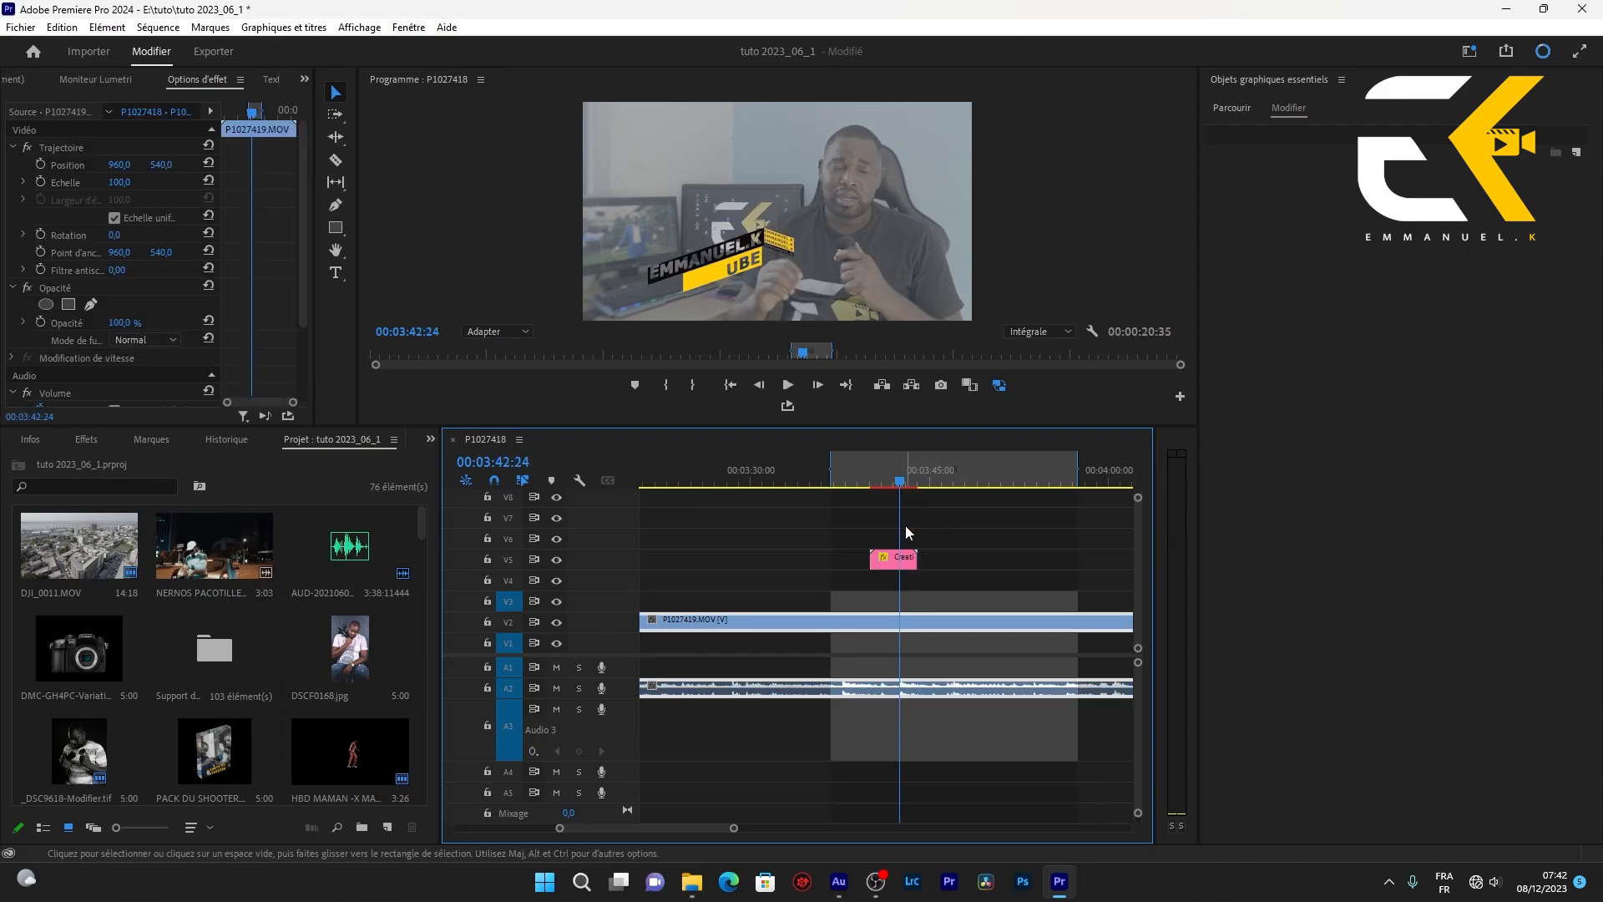
click(909, 558)
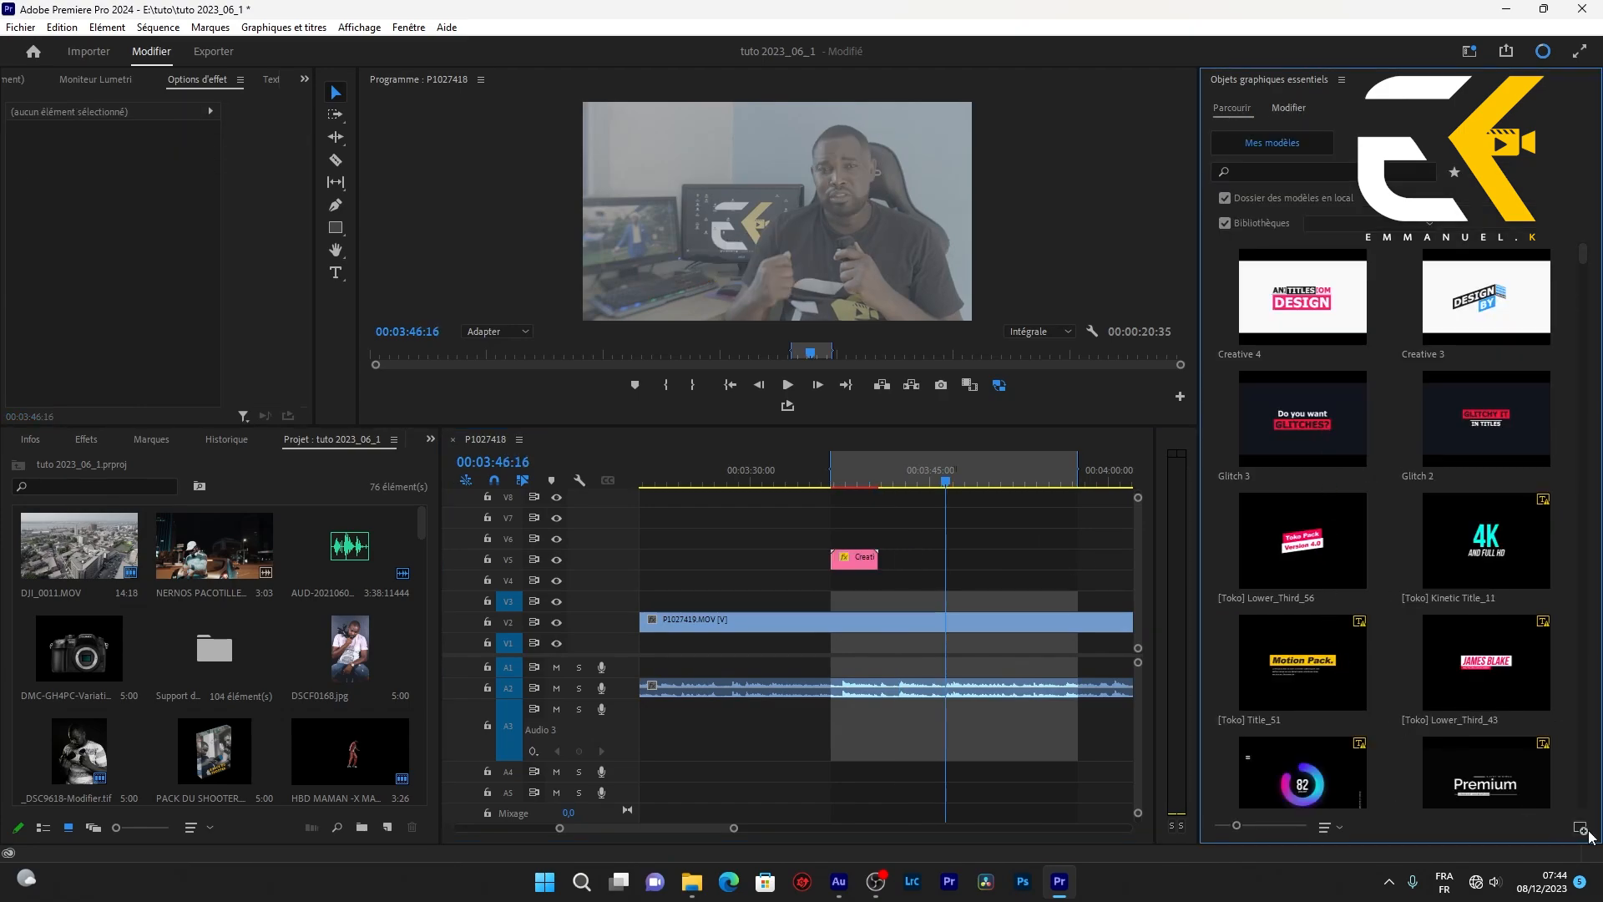
Add the Glitch 2 template on V6 at about 3:45 and turn off its dark background
drag(1495, 426, 937, 538)
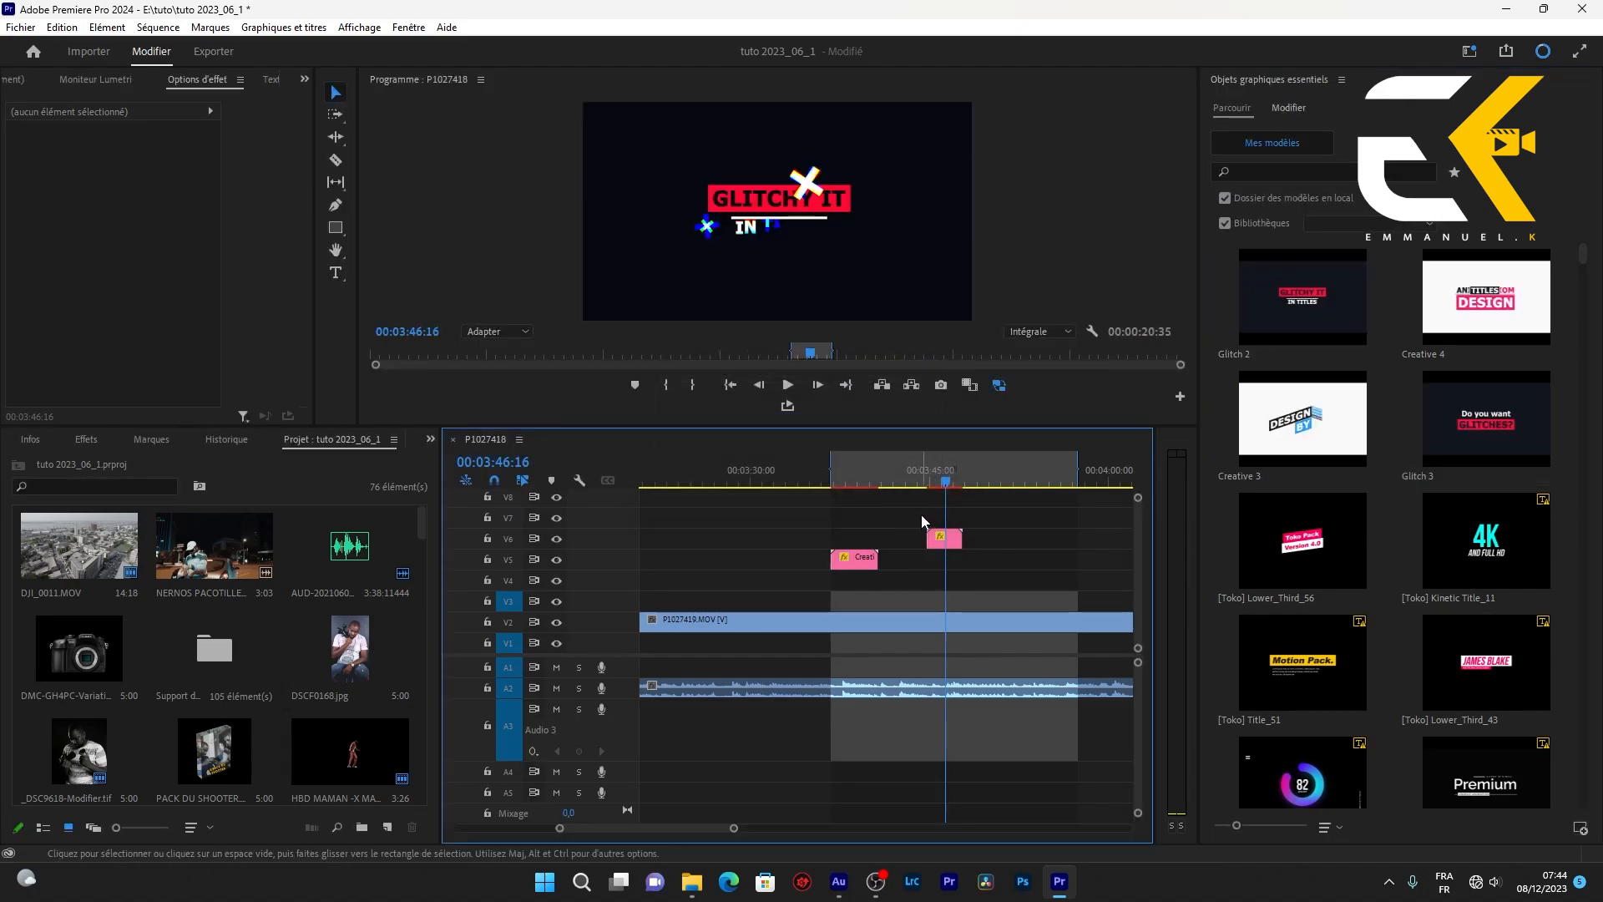
click(940, 538)
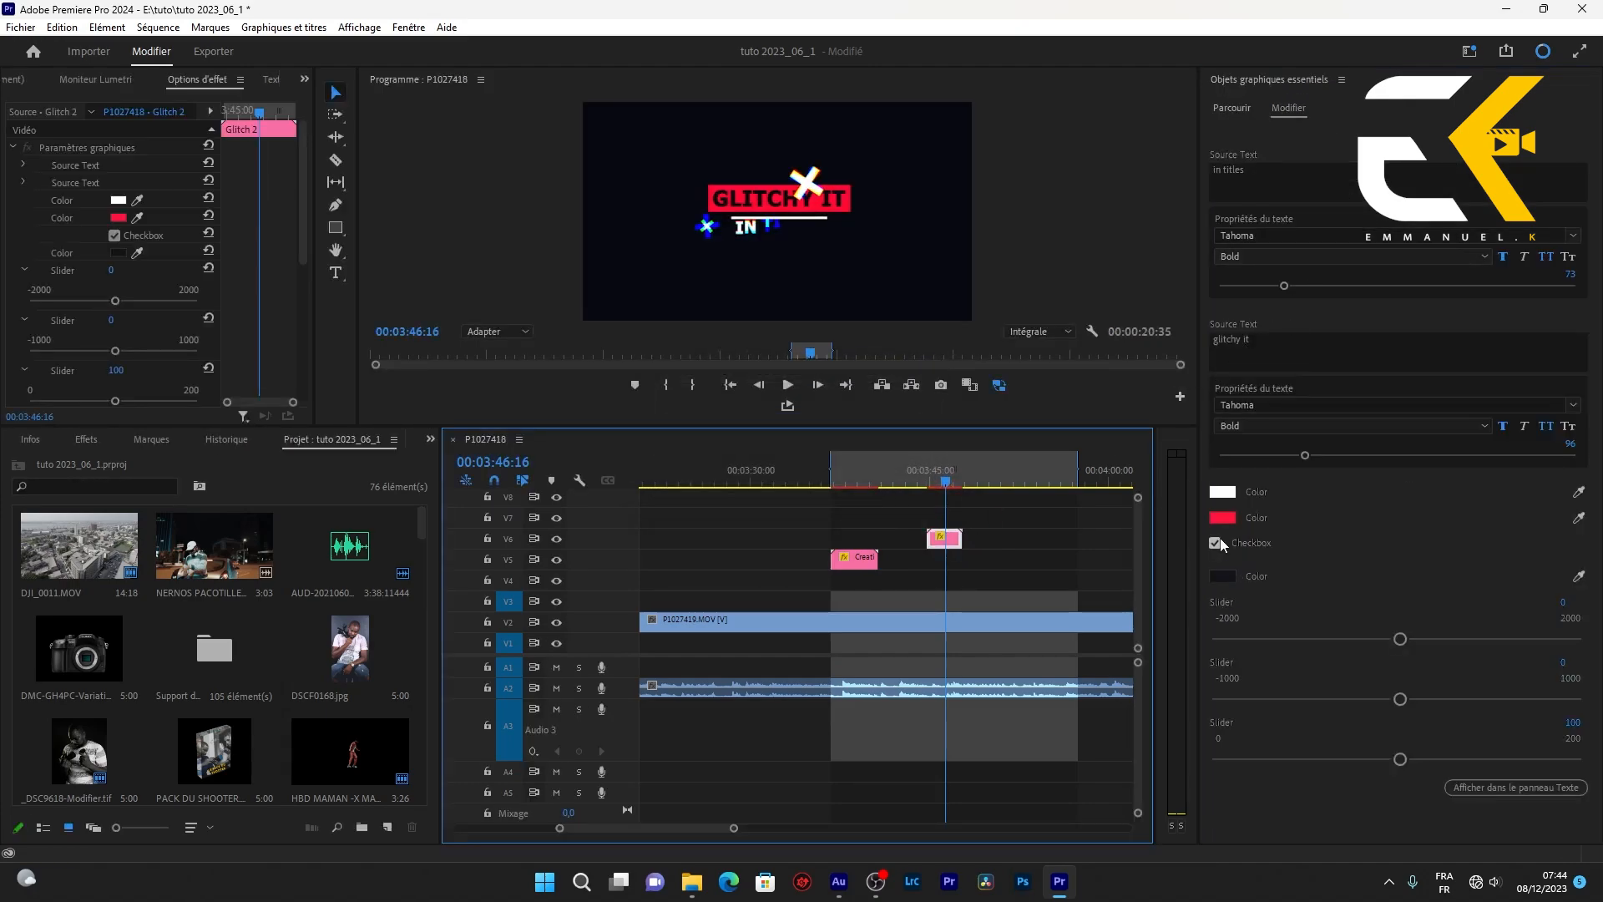
click(1216, 543)
Change the Glitch 2 title's red color to yellow by setting its hue to 48
click(1223, 518)
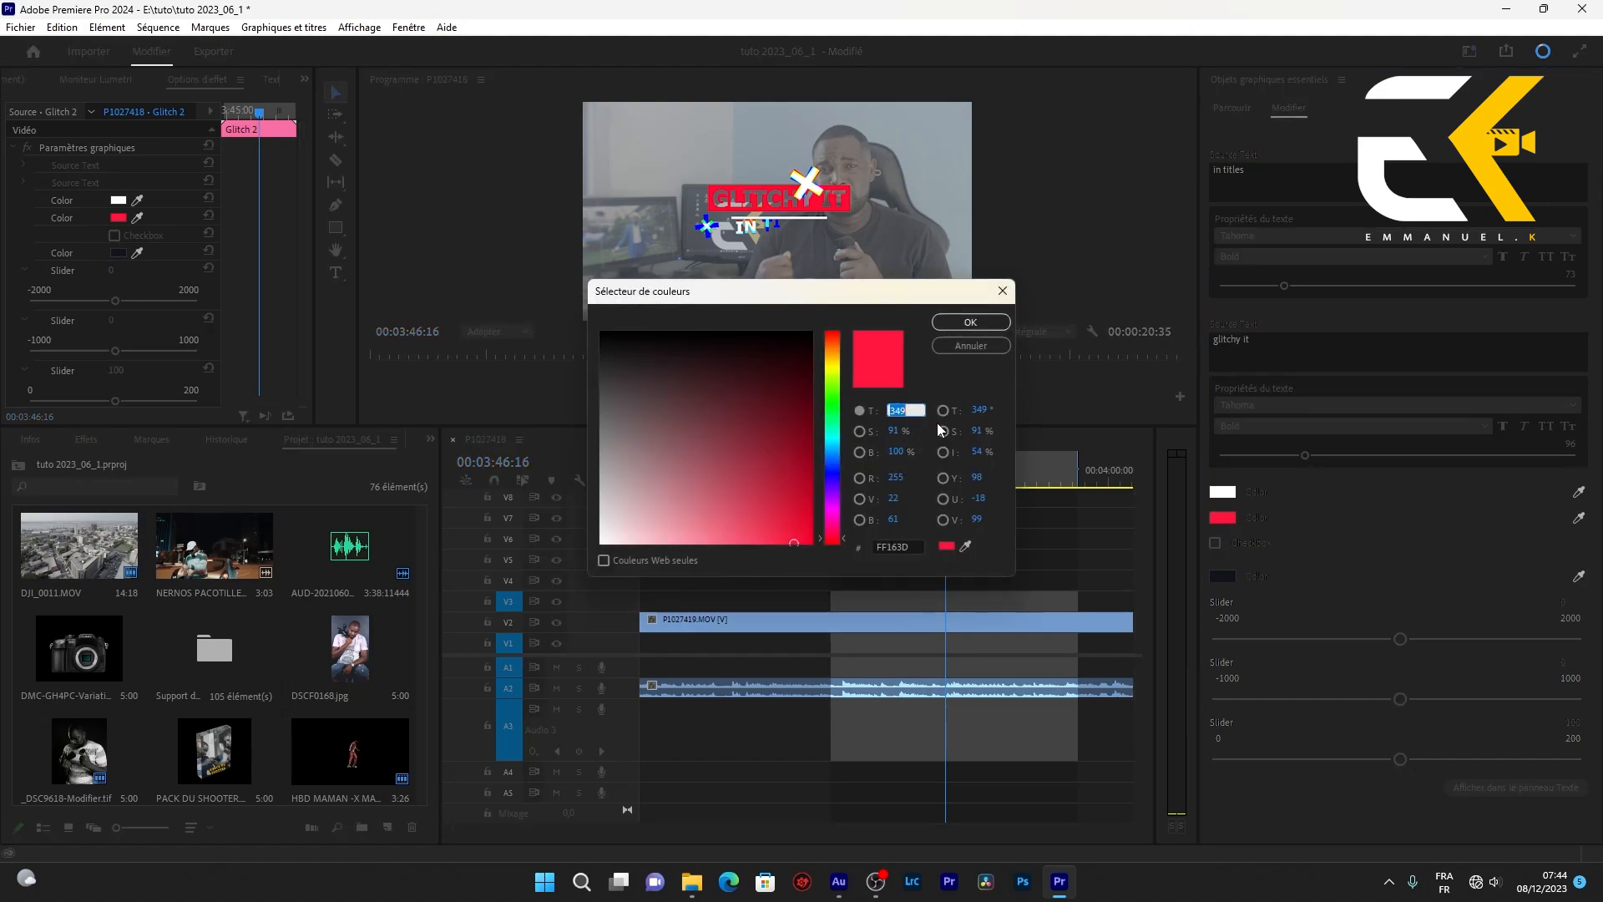
text(48)
click(950, 321)
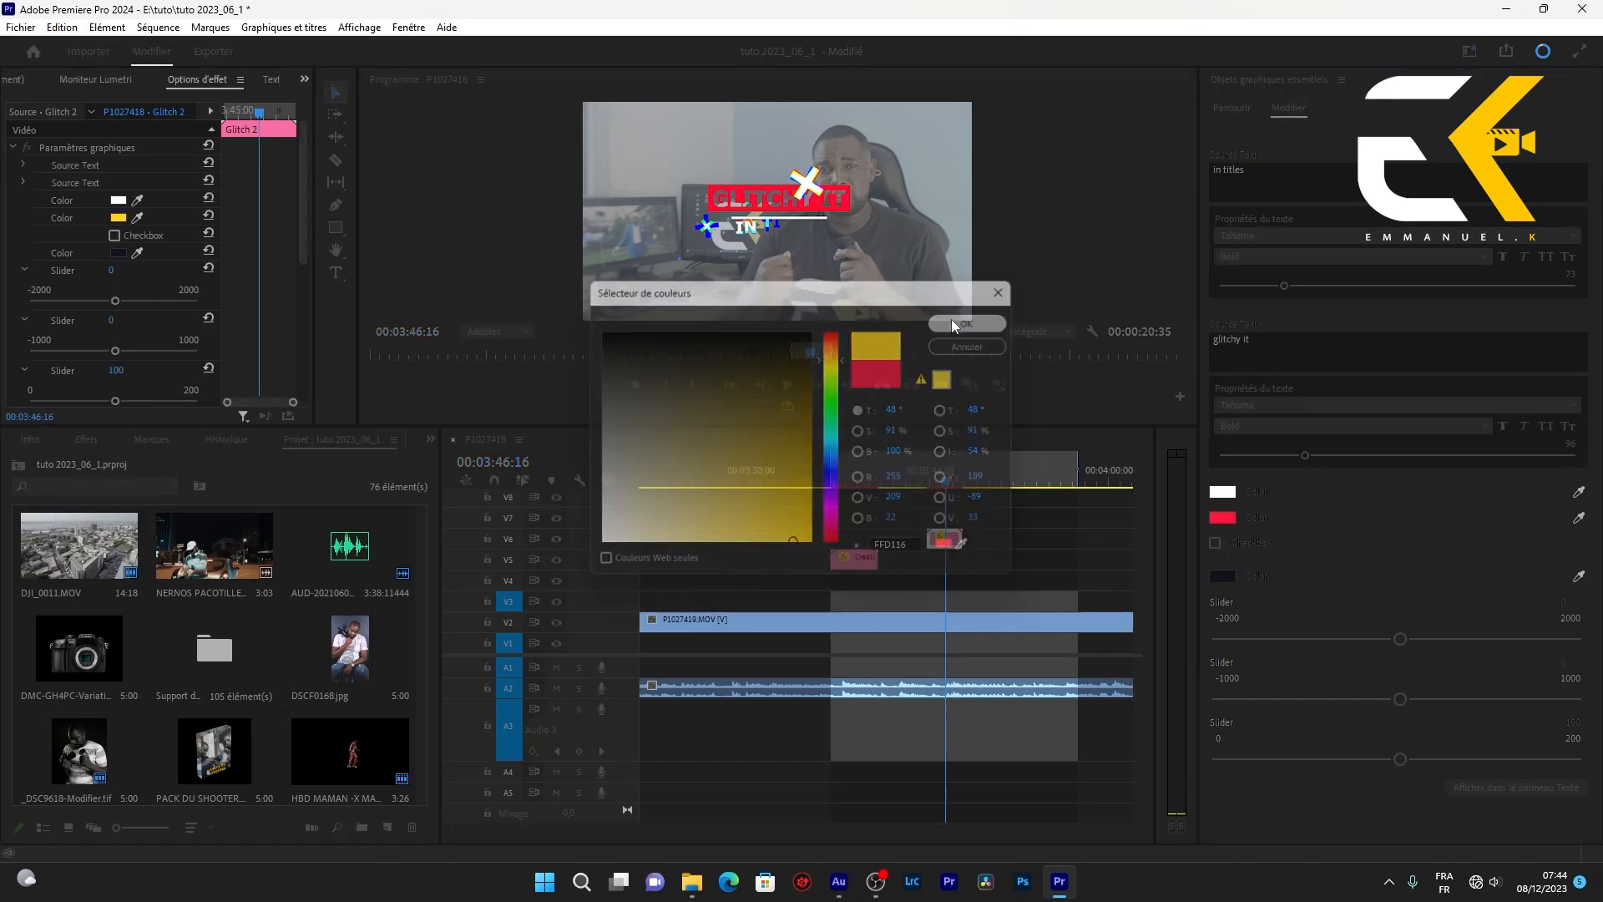
Replace the Glitch 2 text "in titles" with the creator's name and "glitchy it" with "youtube"
click(1278, 171)
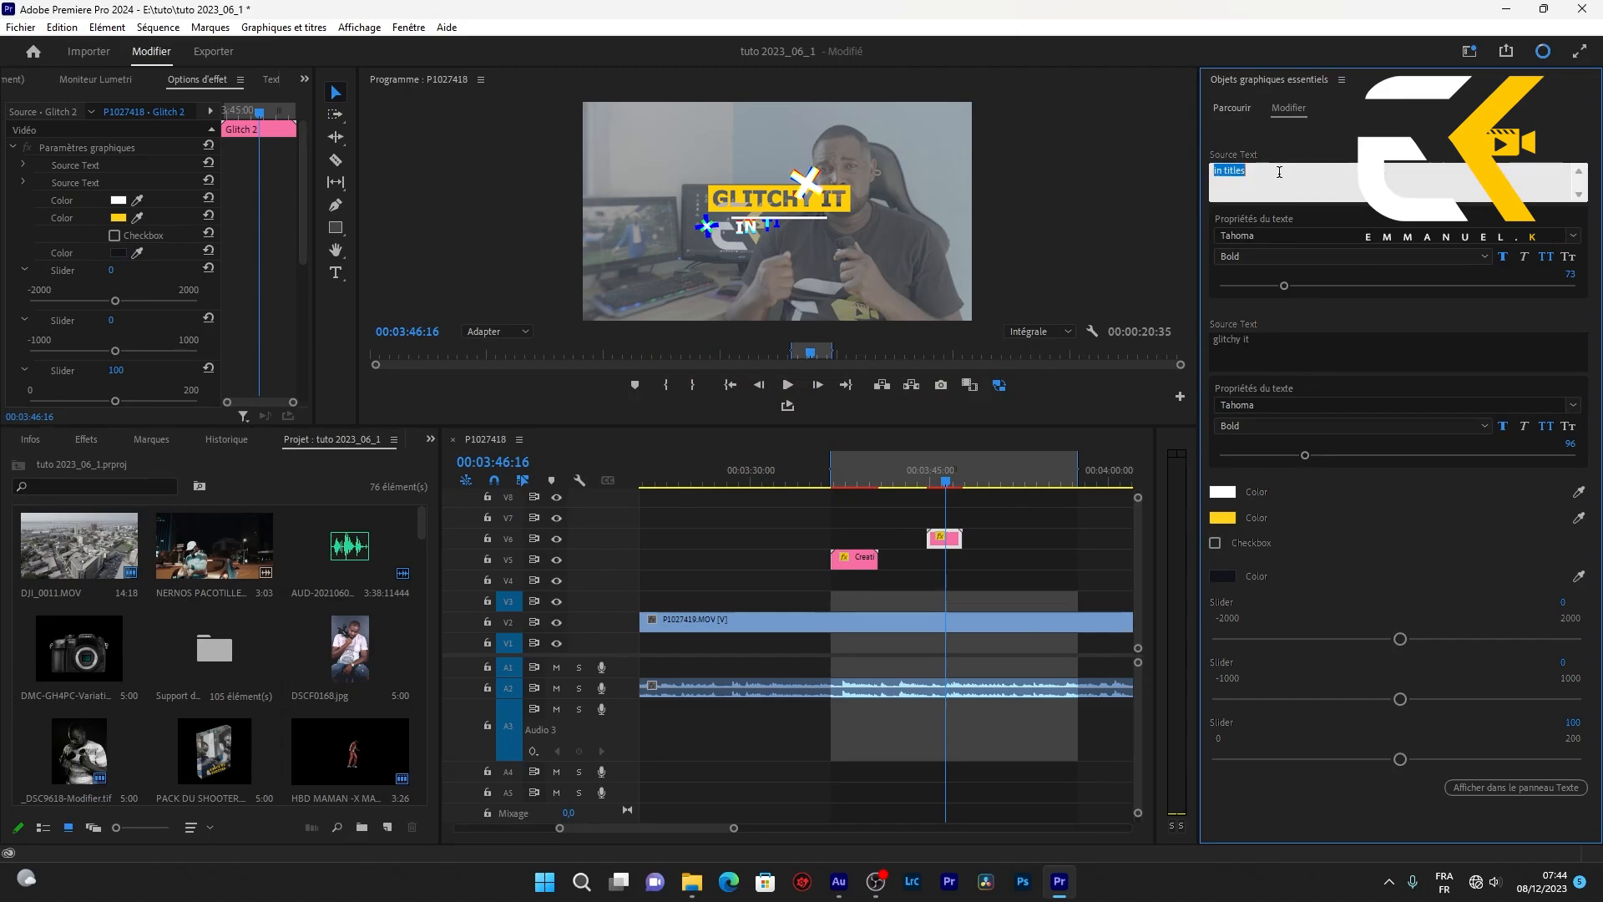
text(emmanuel.k)
click(1419, 122)
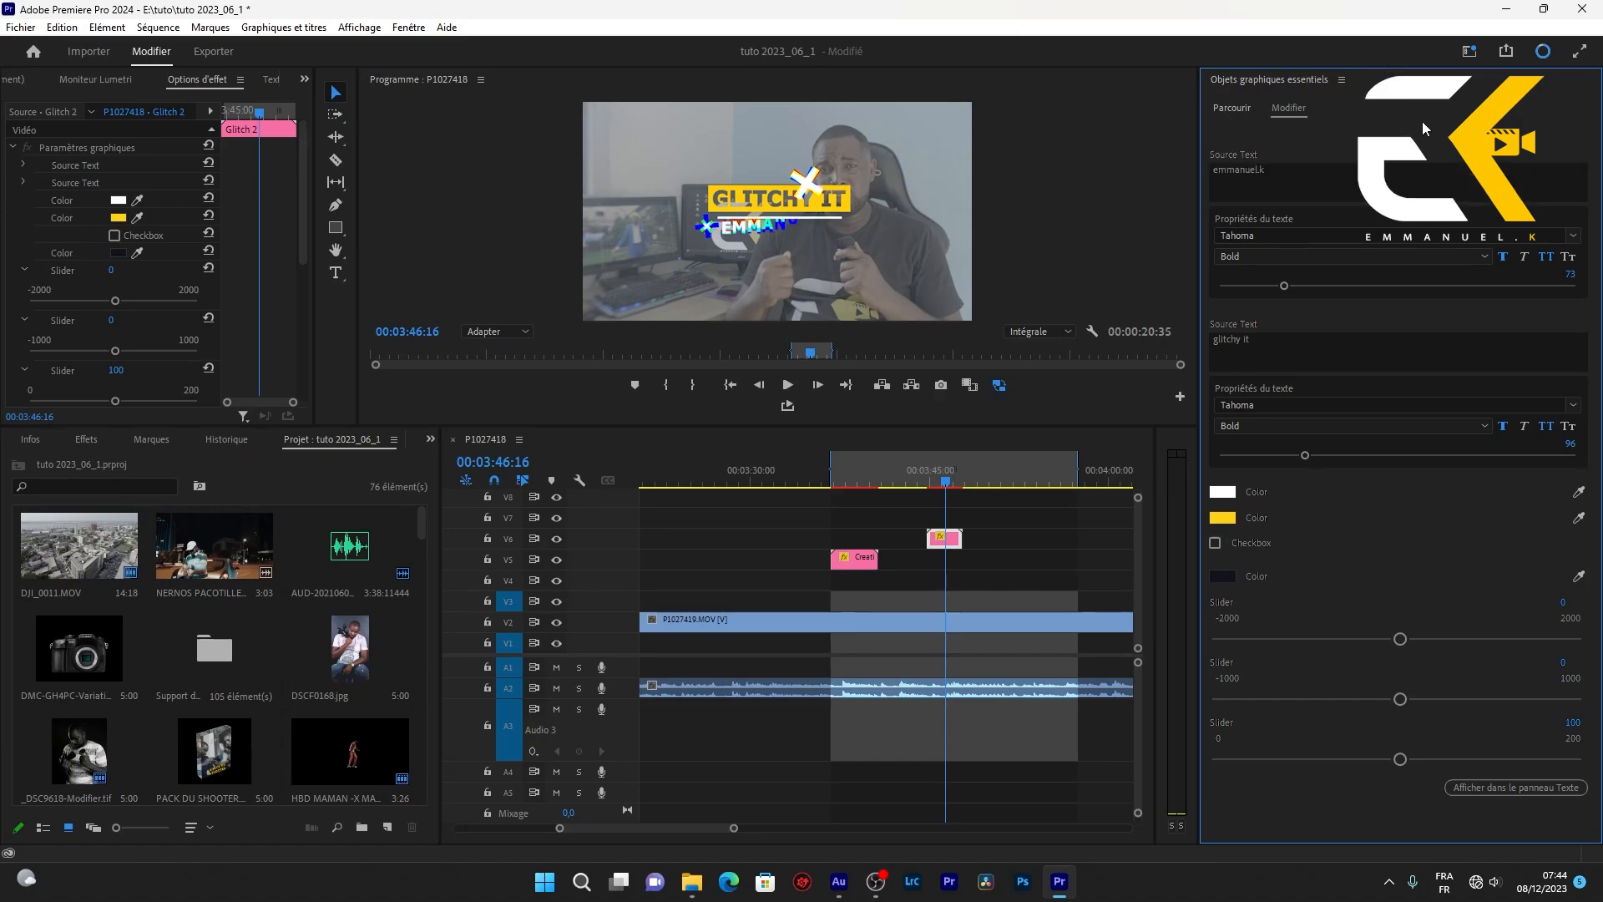
click(1302, 354)
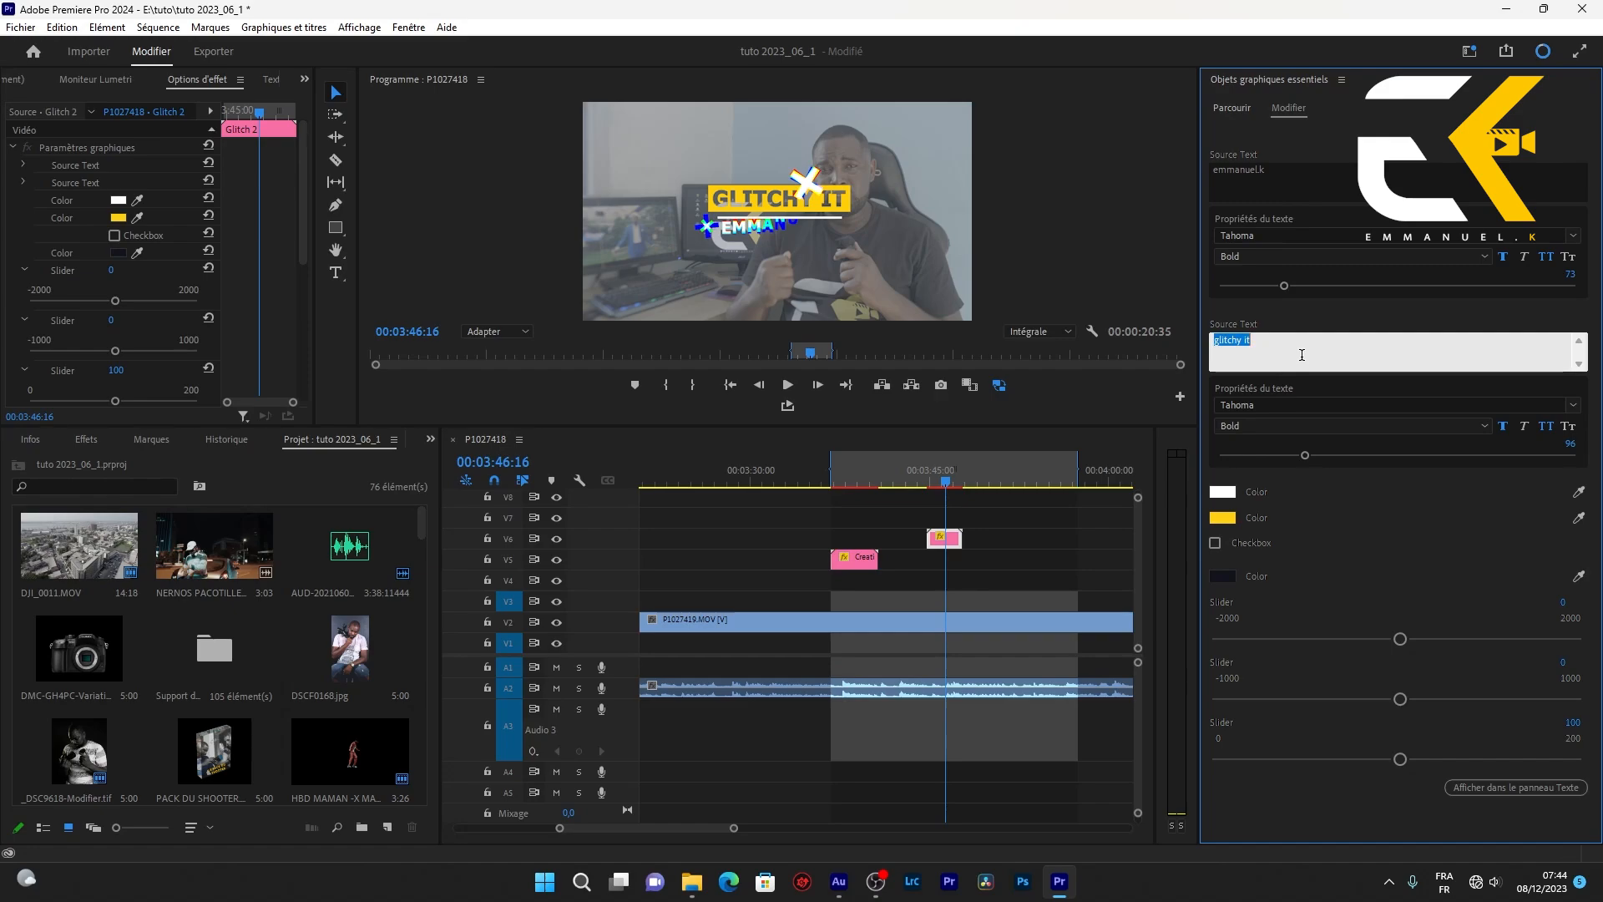
text(youtube)
click(1453, 154)
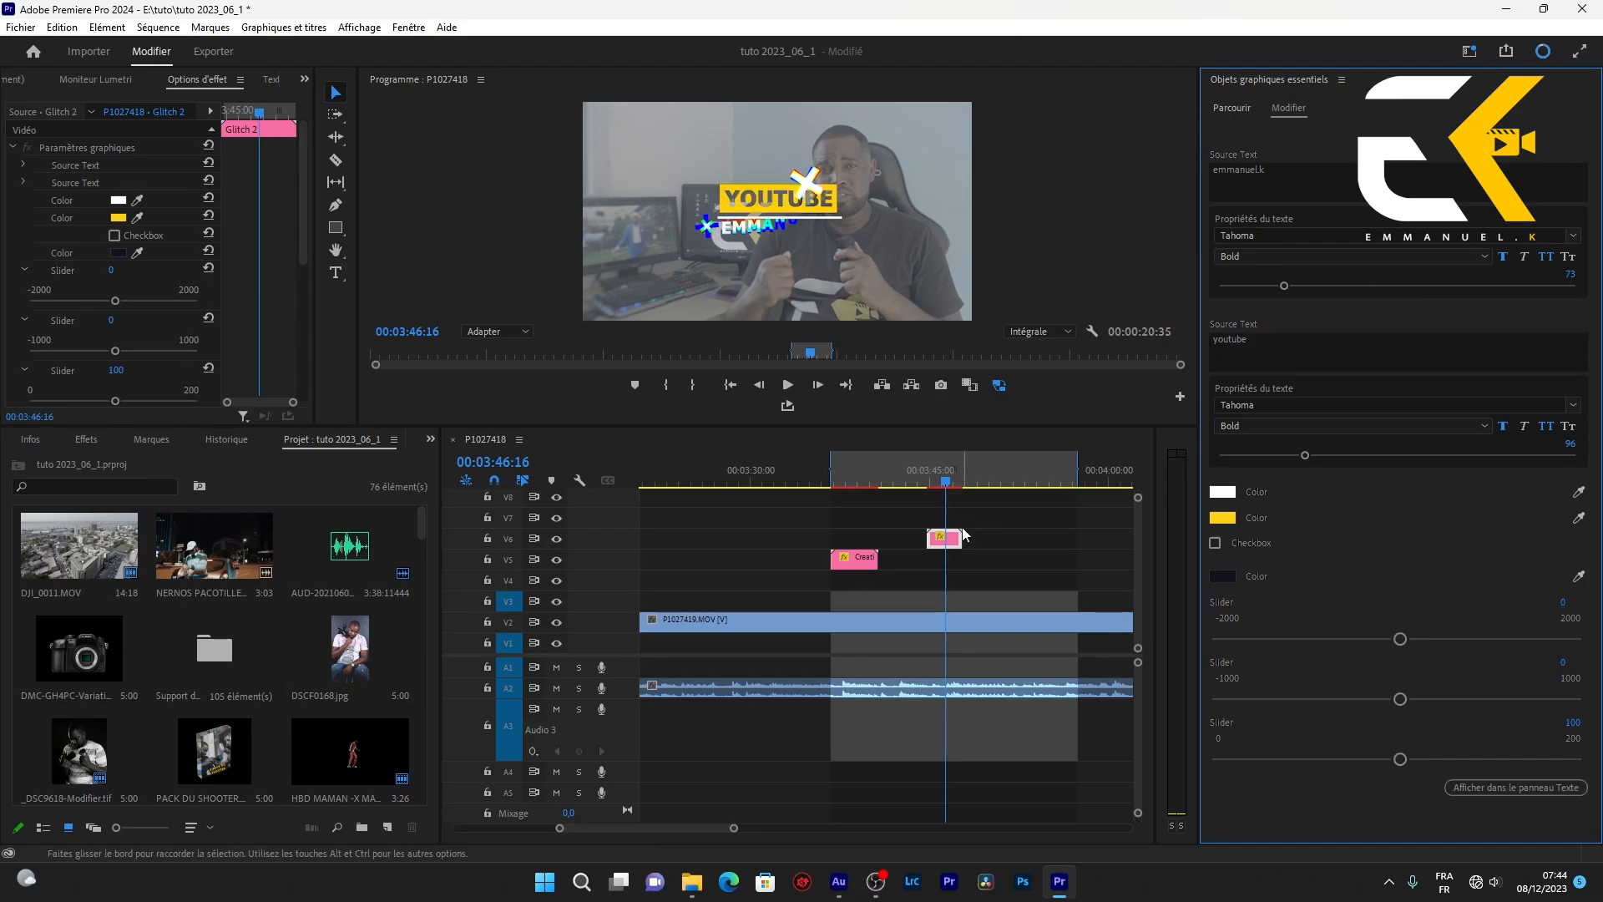
Play back the Glitch 2 title from its start and return to about 3:46 to inspect it
click(922, 482)
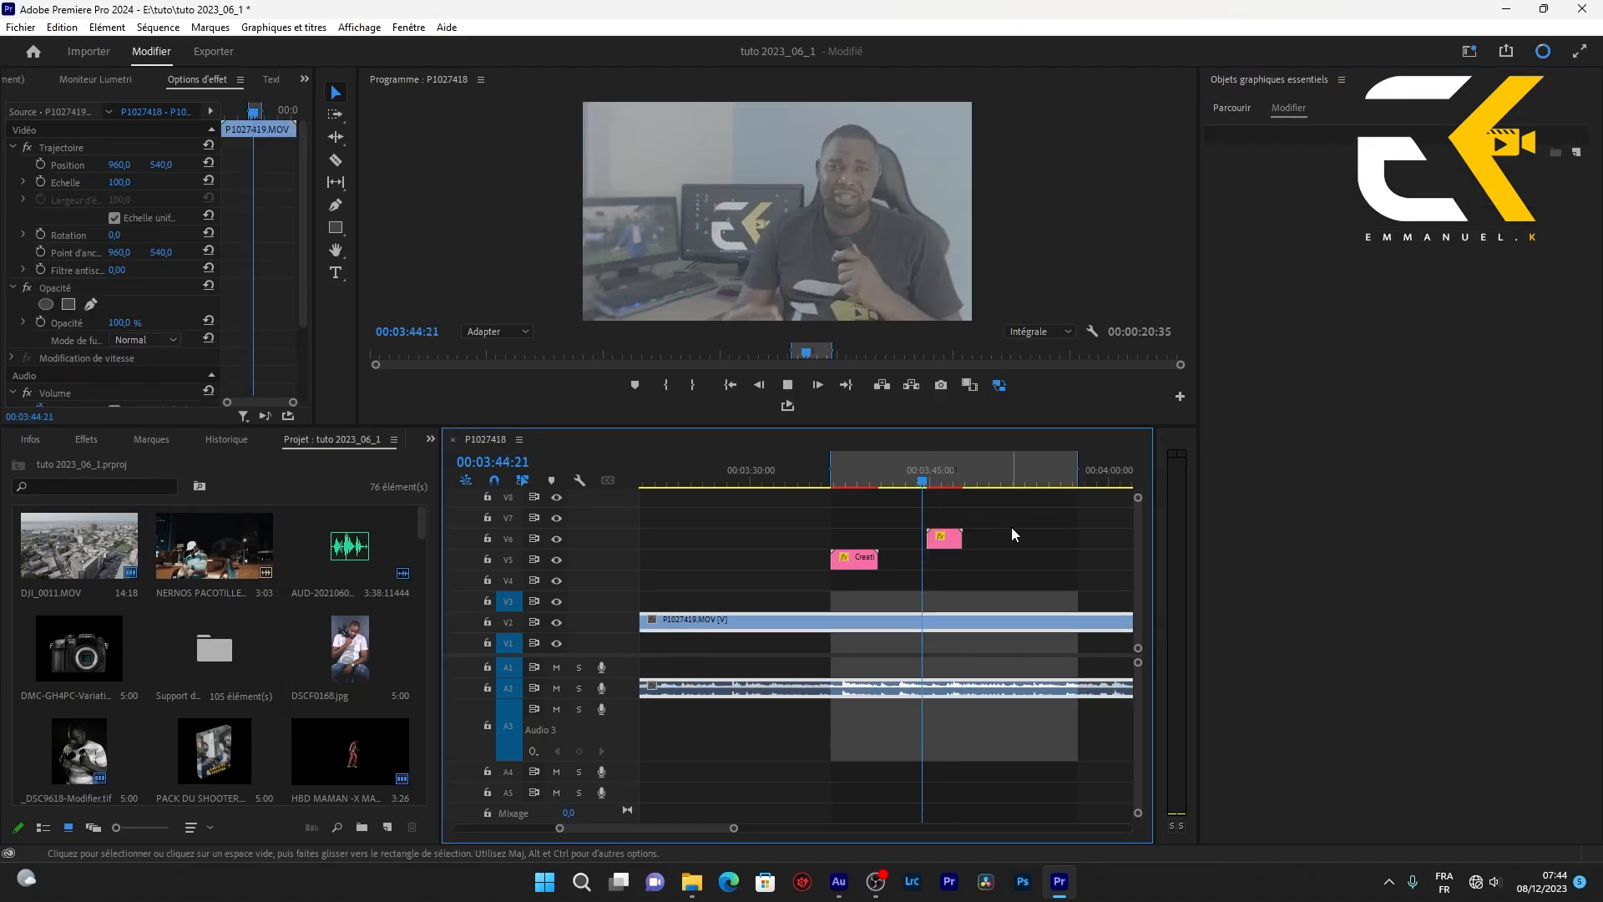
key(space)
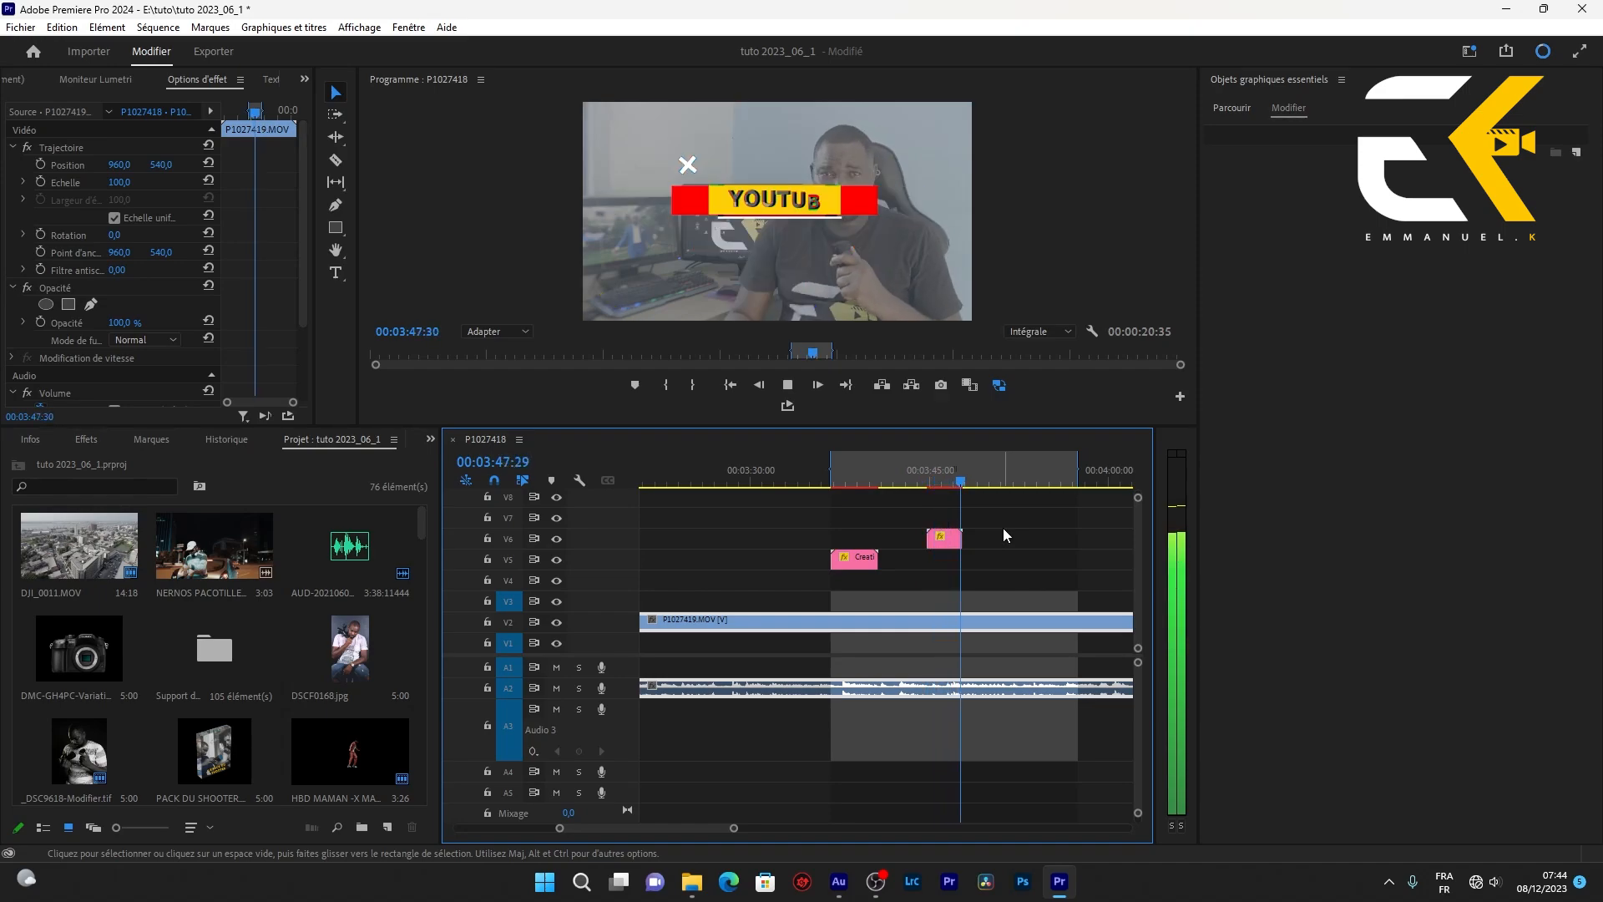
key(space)
click(949, 478)
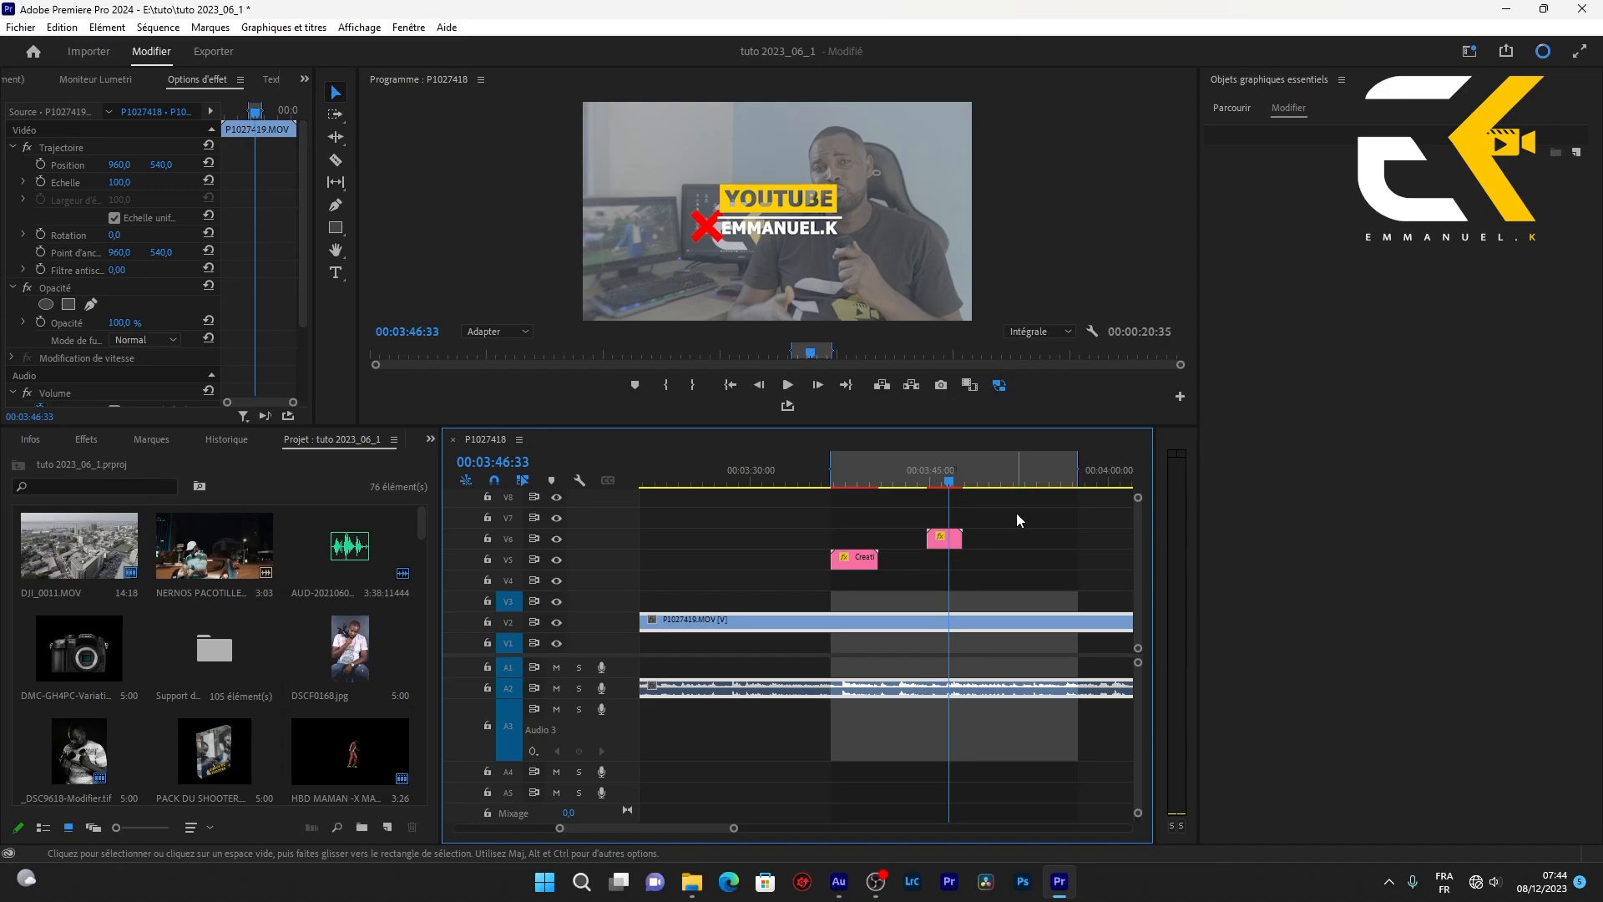
Delete both title clips from V5 and V6 and clear the sequence's in and out points
drag(1040, 514, 795, 574)
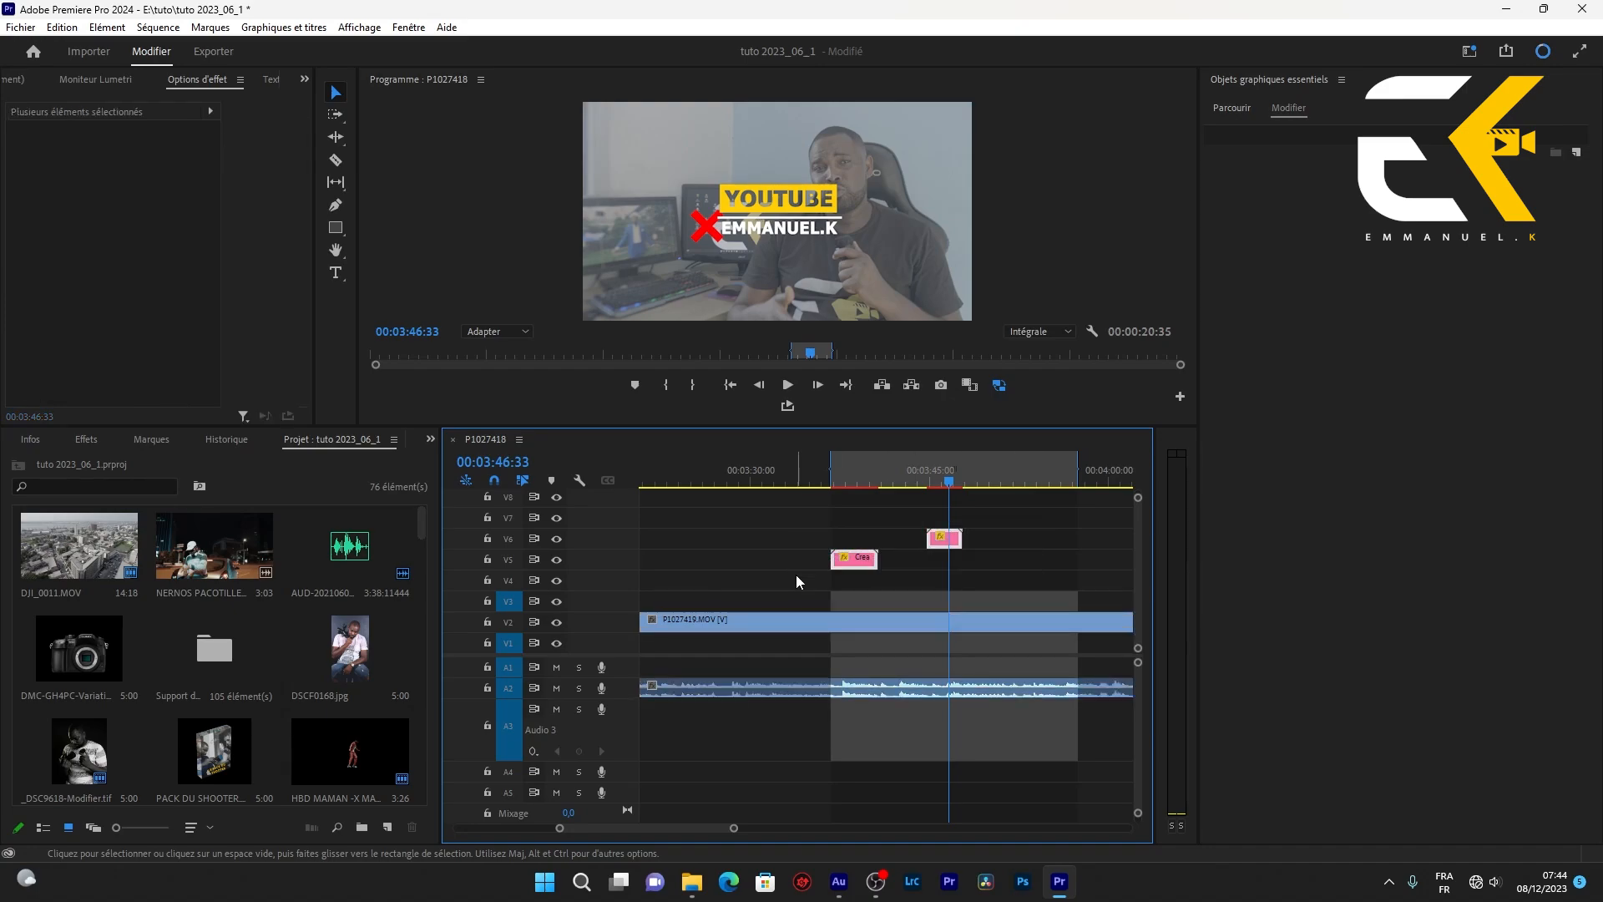
key(Delete)
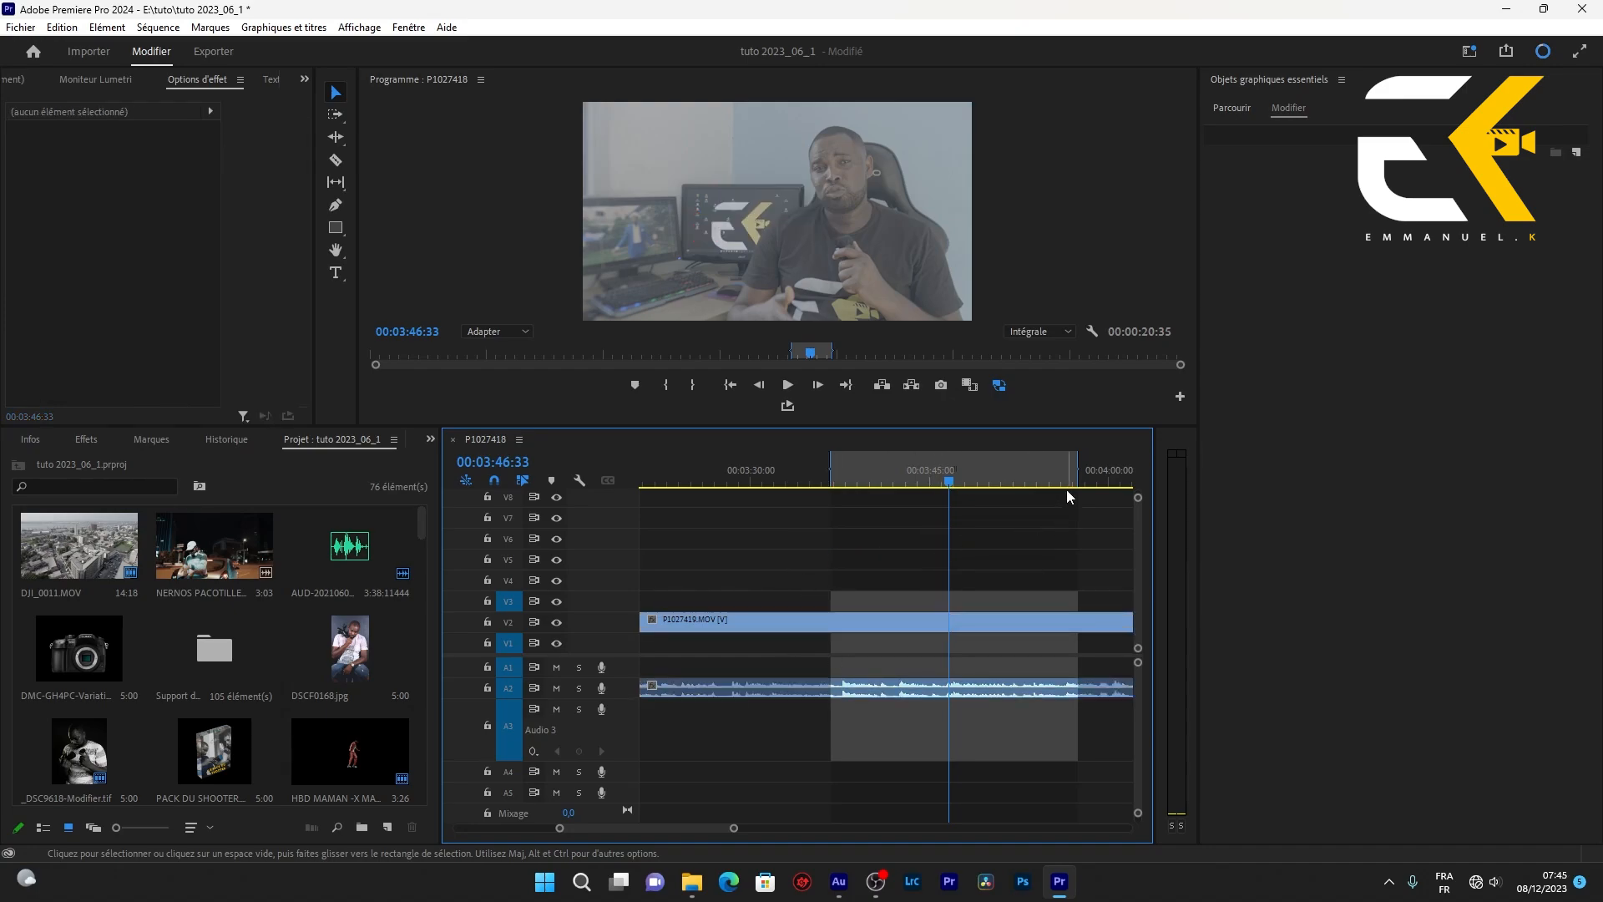
right_click(1018, 470)
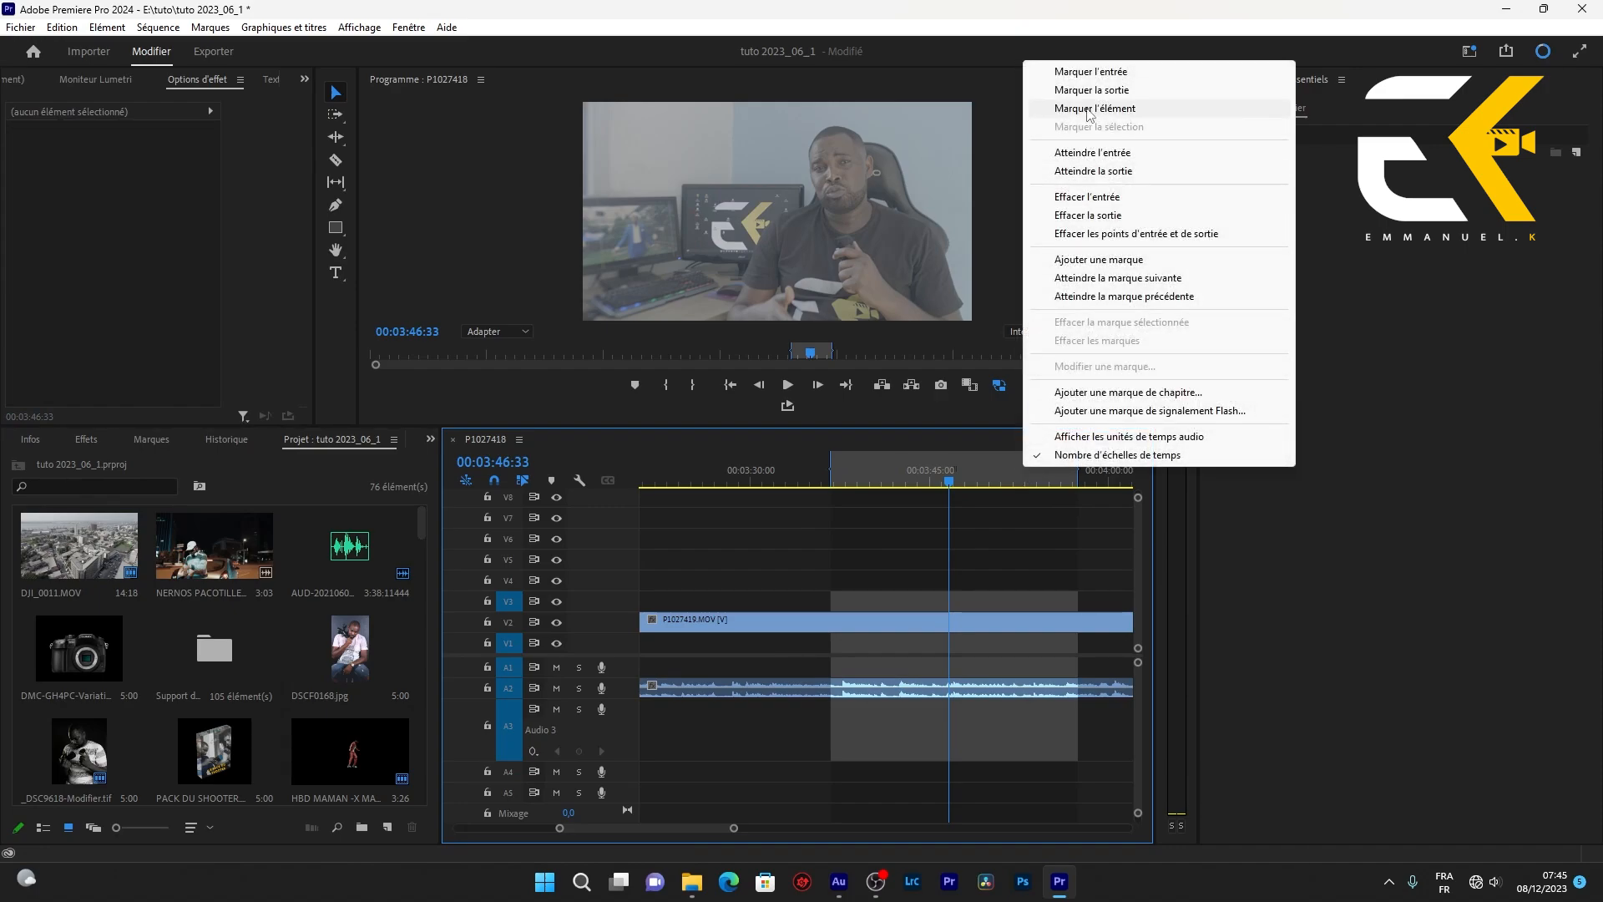
click(1090, 235)
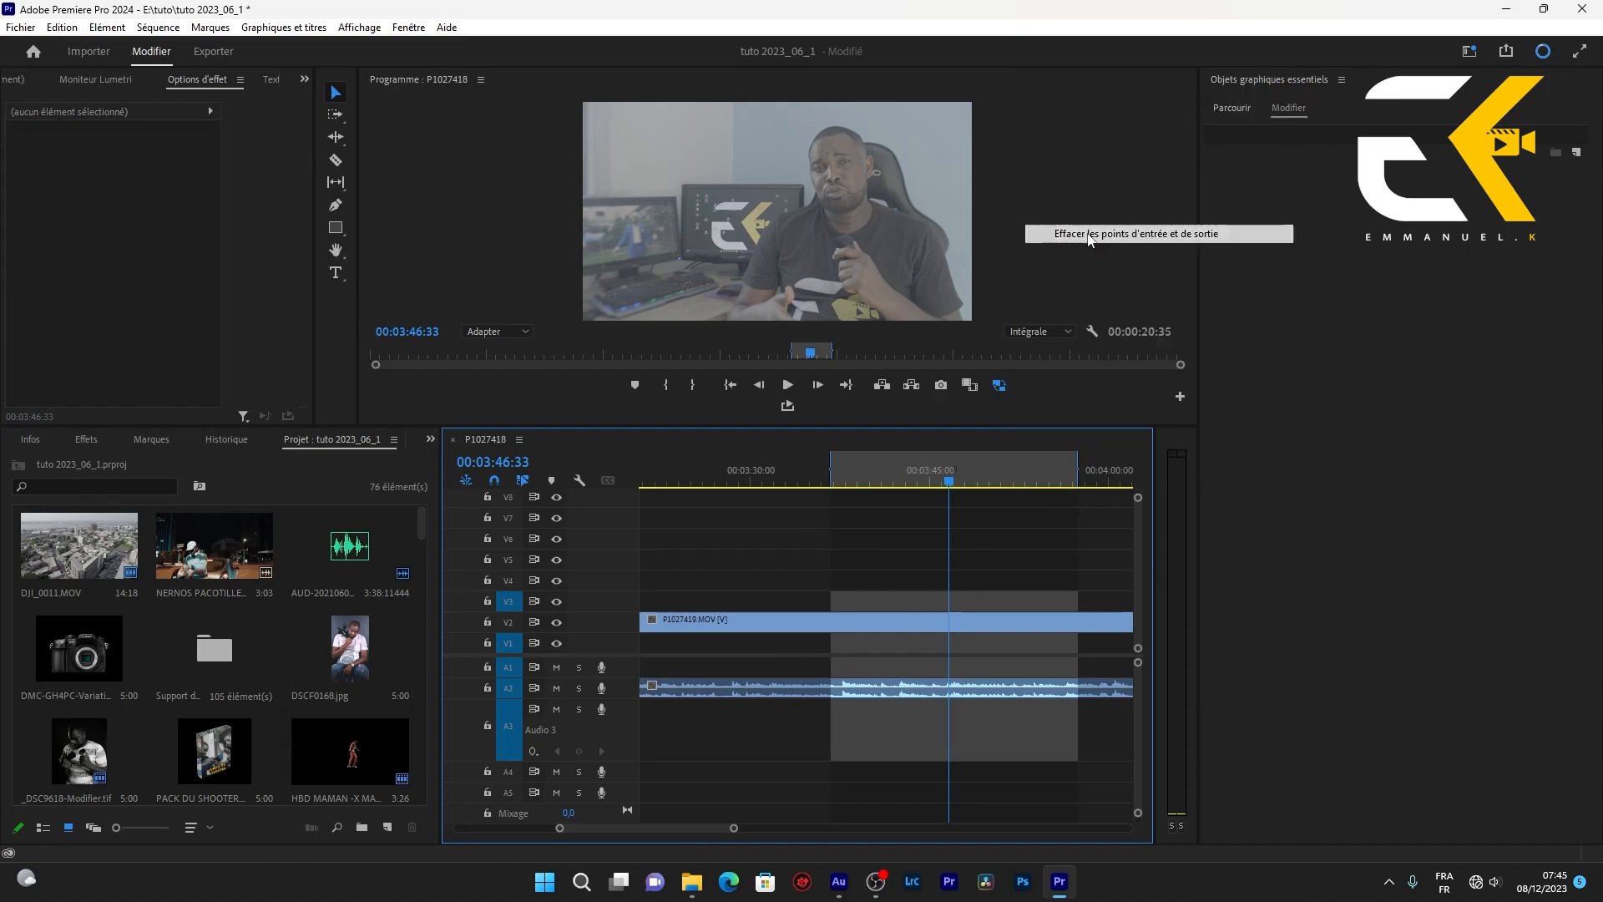
Select the video clip on V2 and switch to the Color (Couleur) workspace
click(927, 625)
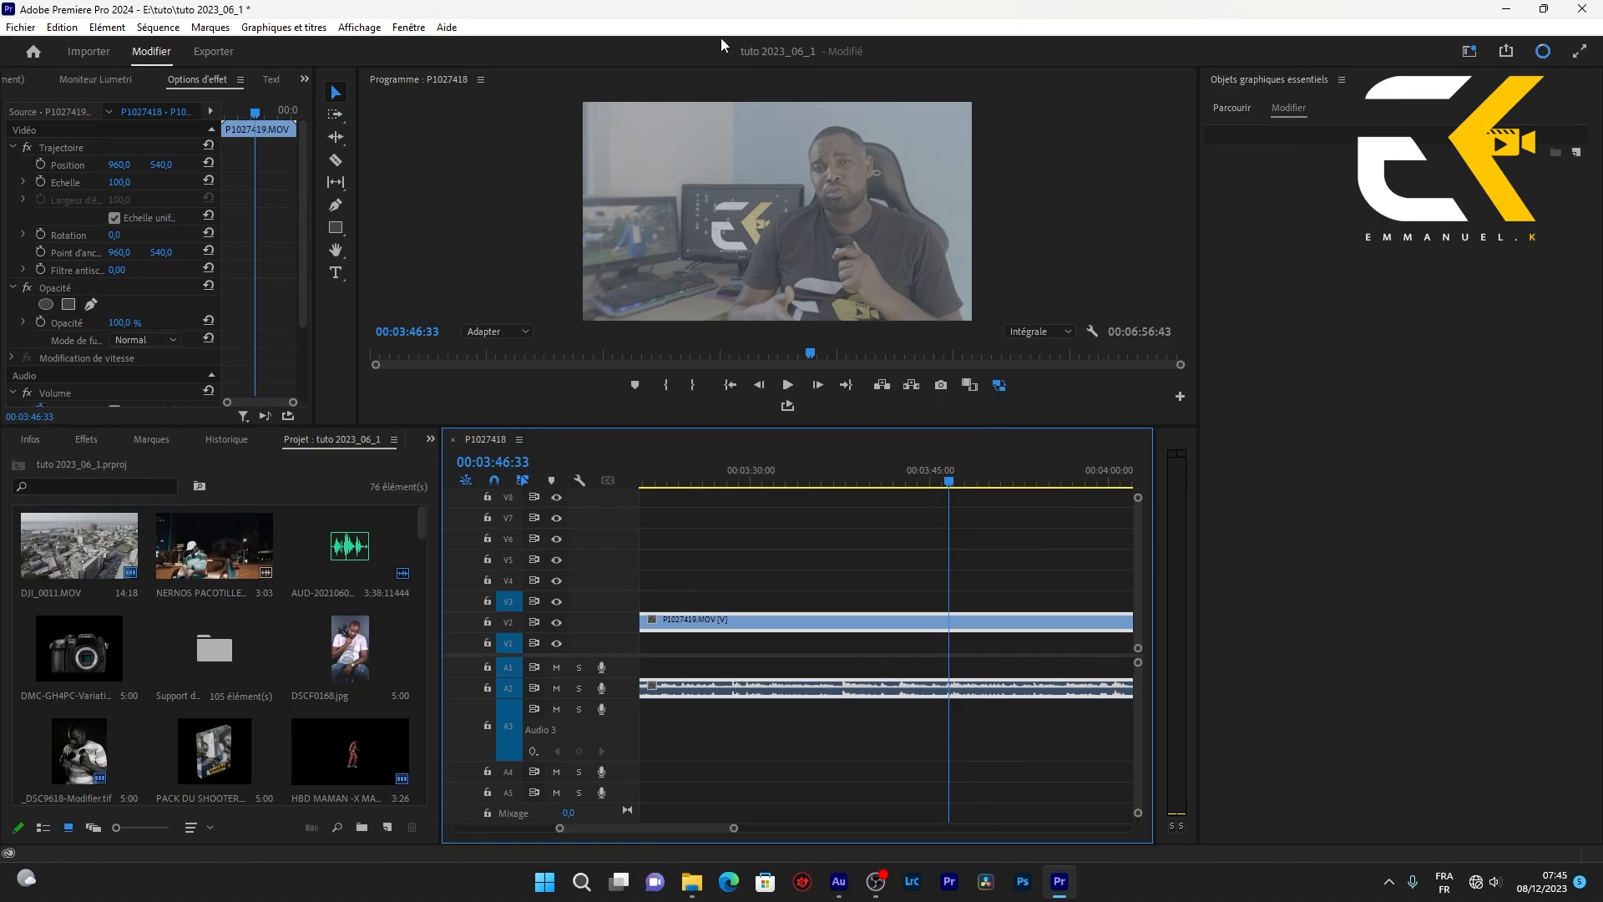
click(408, 27)
mouse_move(442, 48)
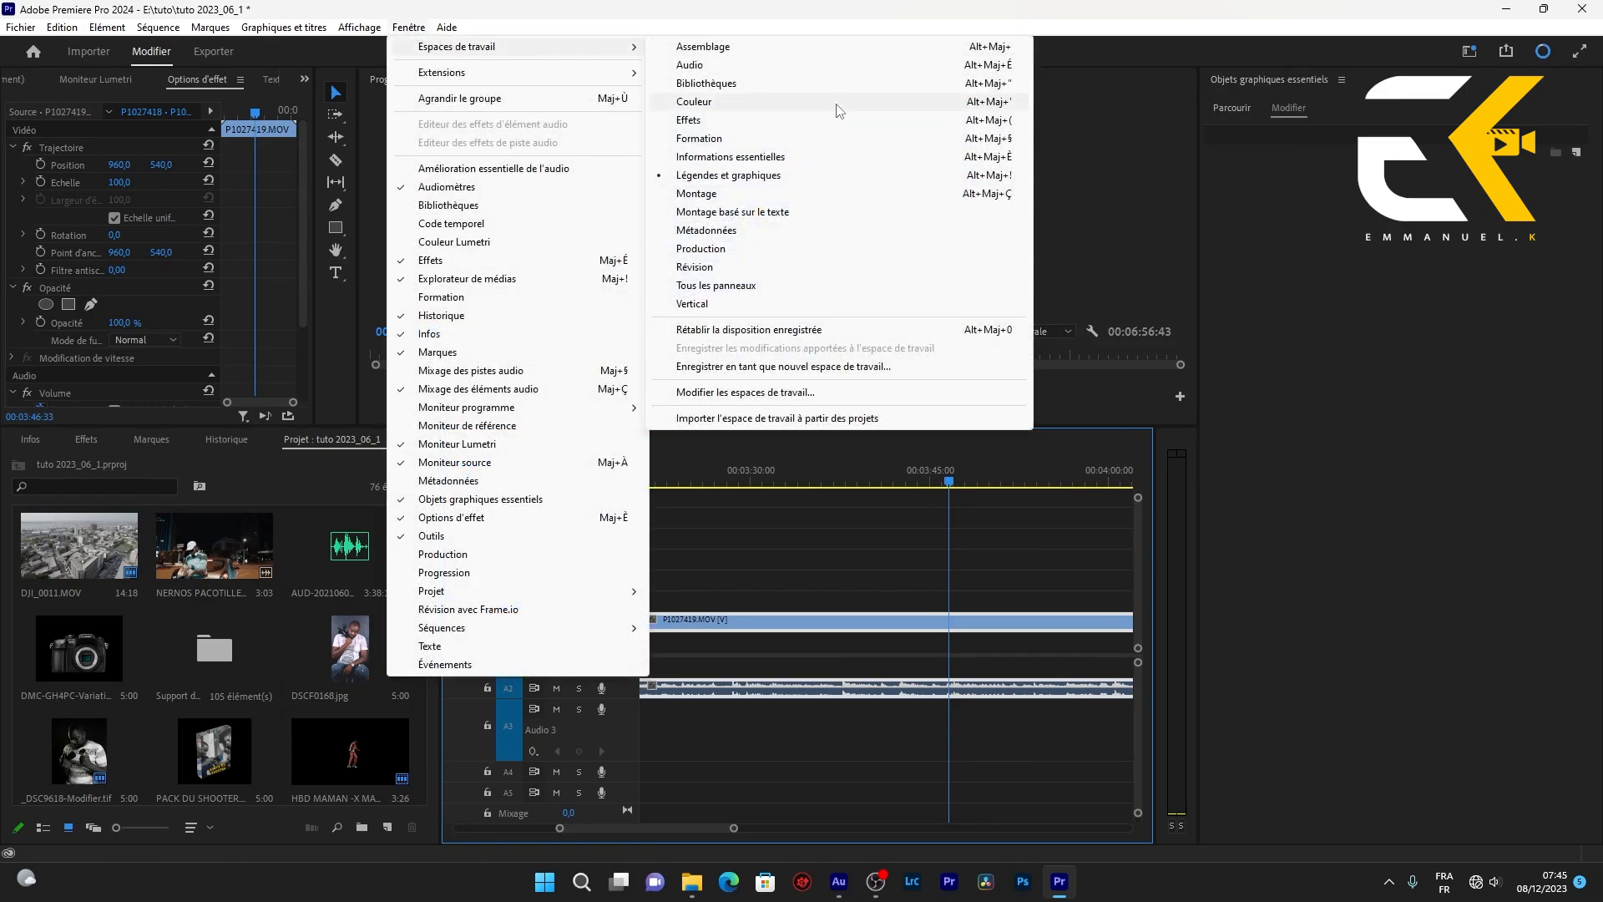
click(844, 104)
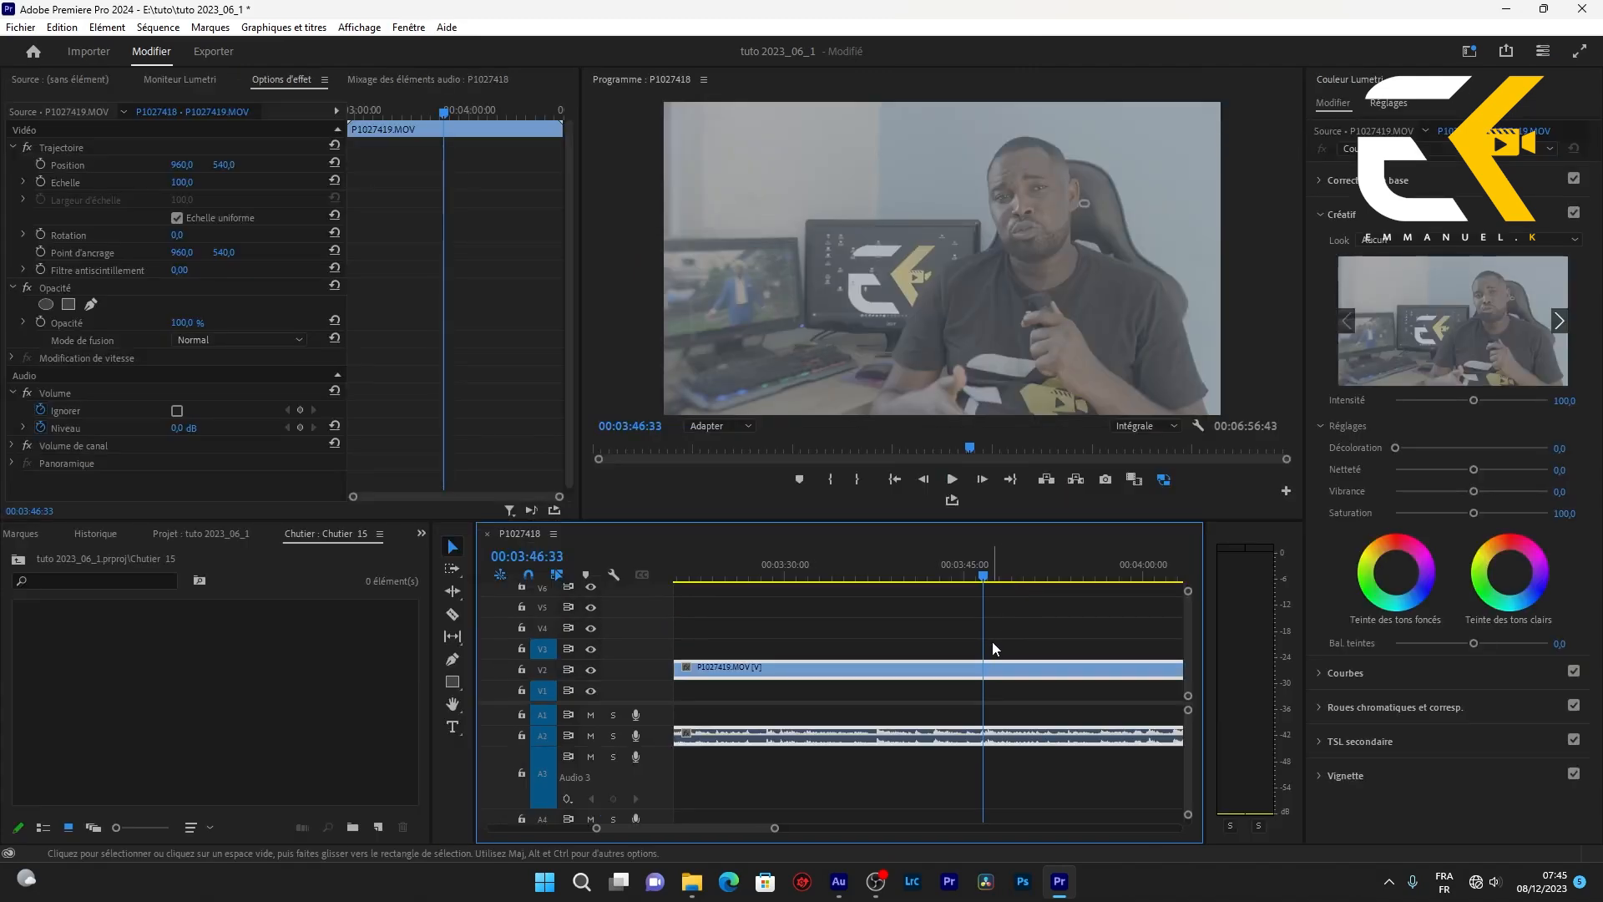
Apply the creative look C-8120-VLOG.cube to the clip from the folder Vidéos > cadeaux fin d'année 2023 > 03 - V-Log
click(1390, 254)
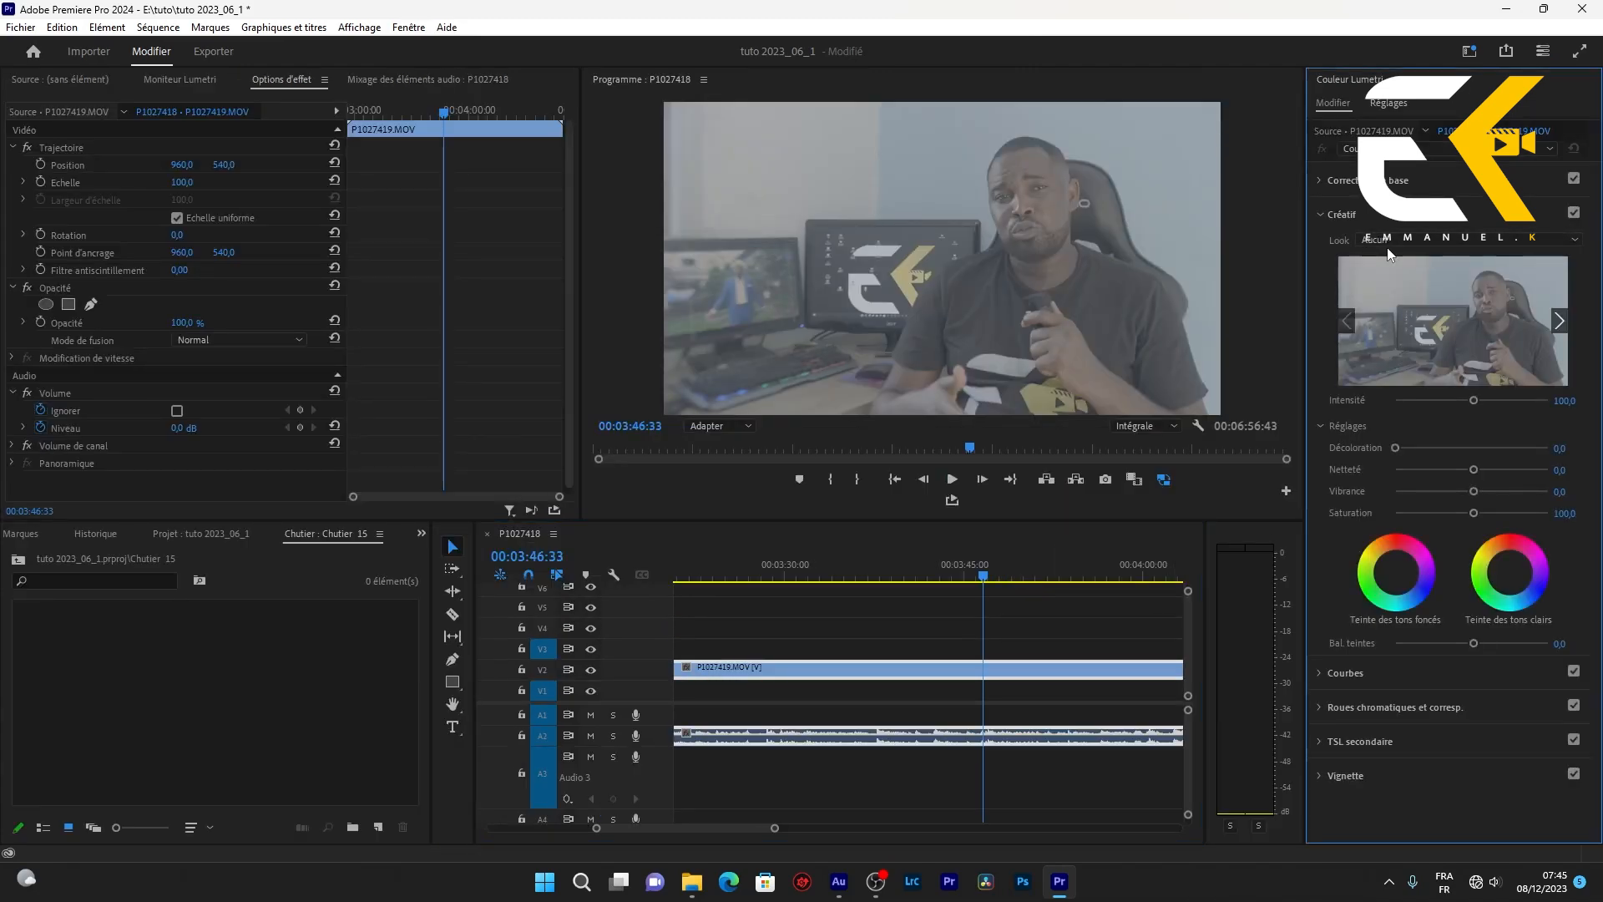
click(1391, 240)
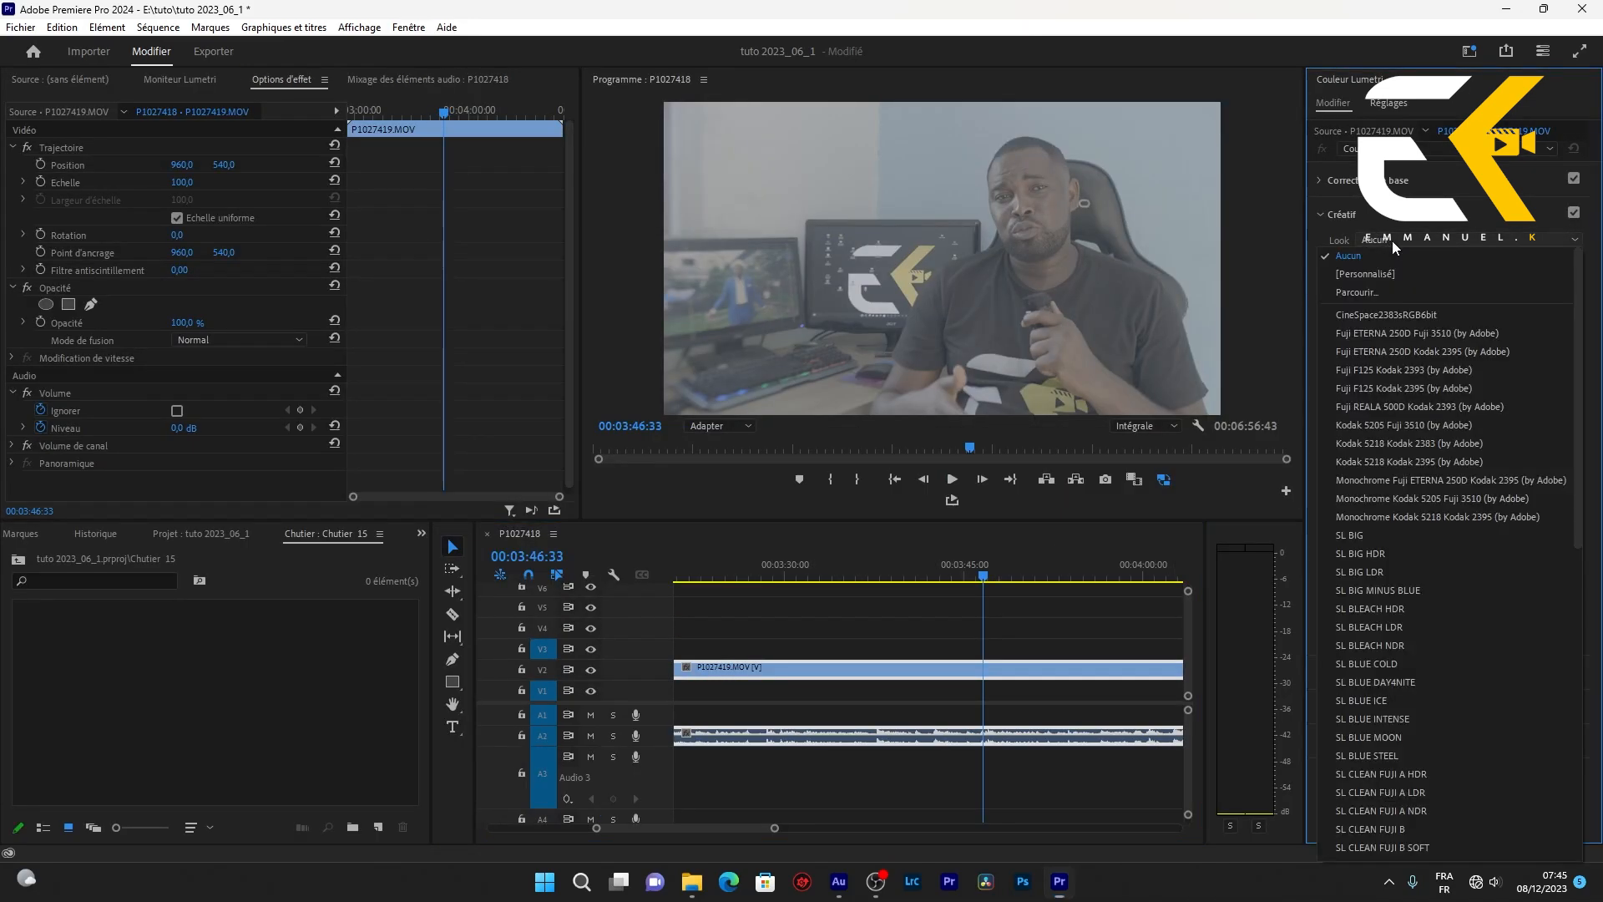
click(1377, 294)
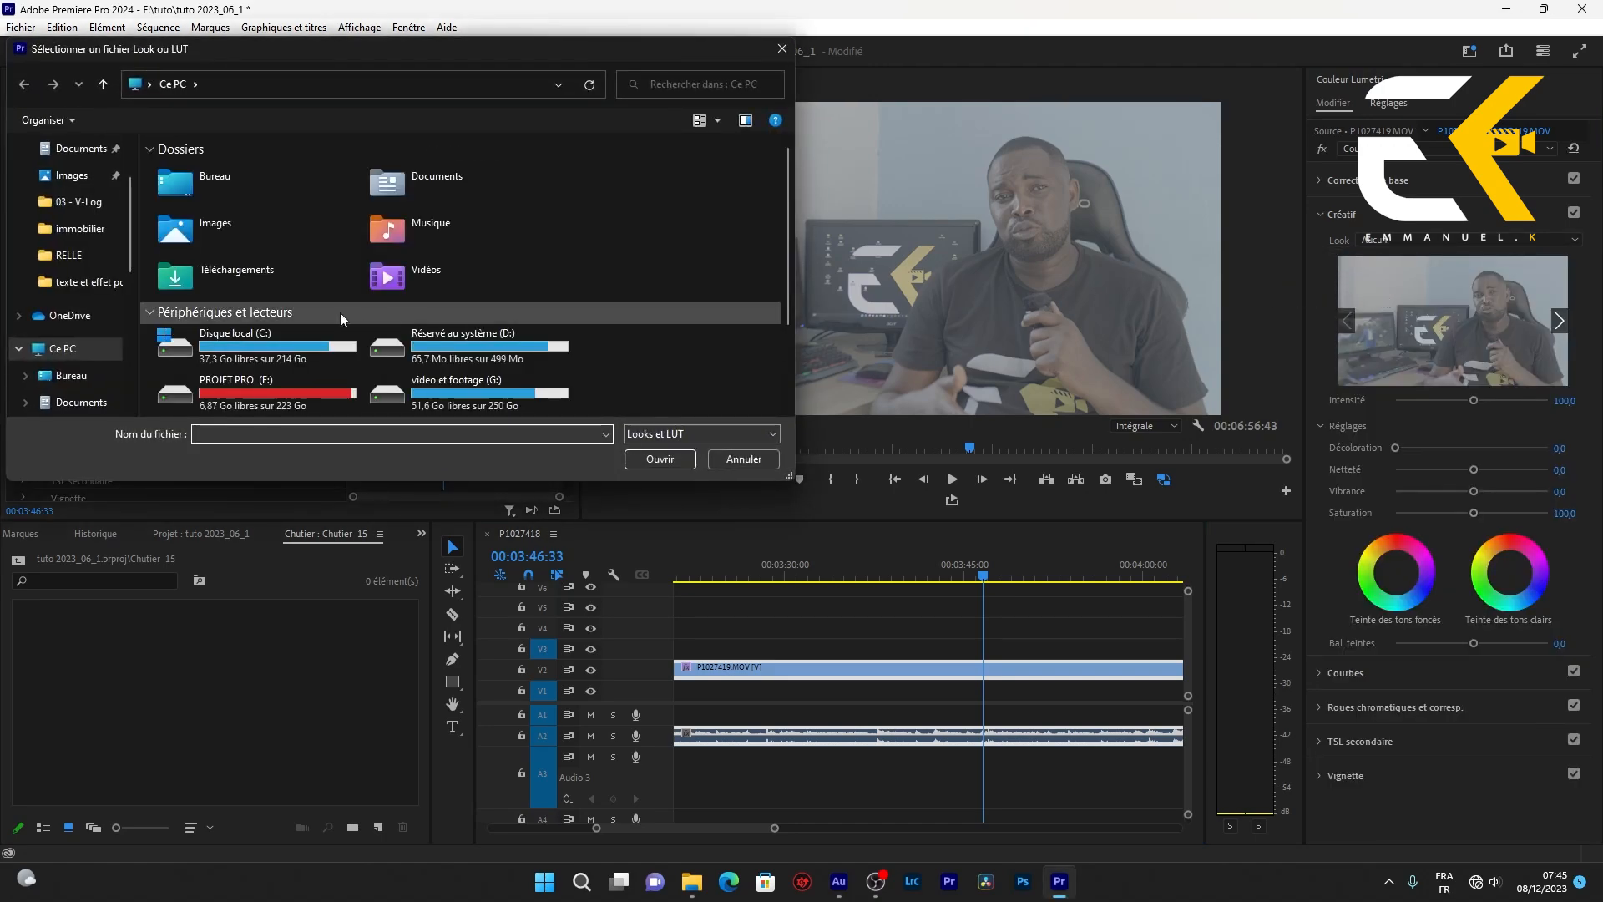
scroll(50, 334, down, 2)
click(102, 316)
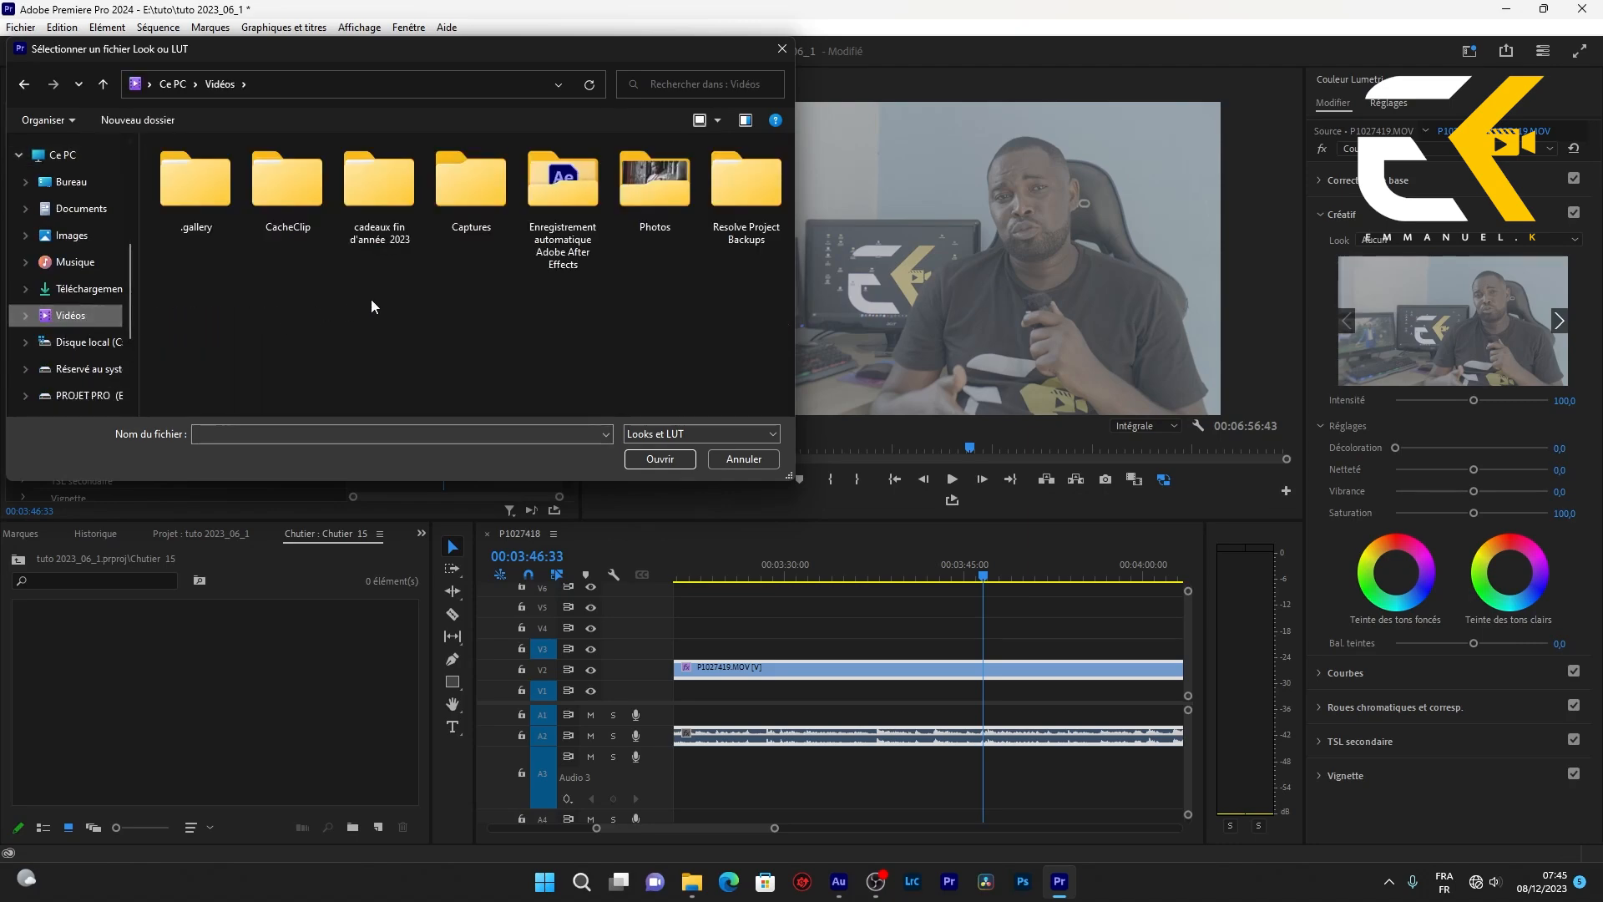
double_click(380, 190)
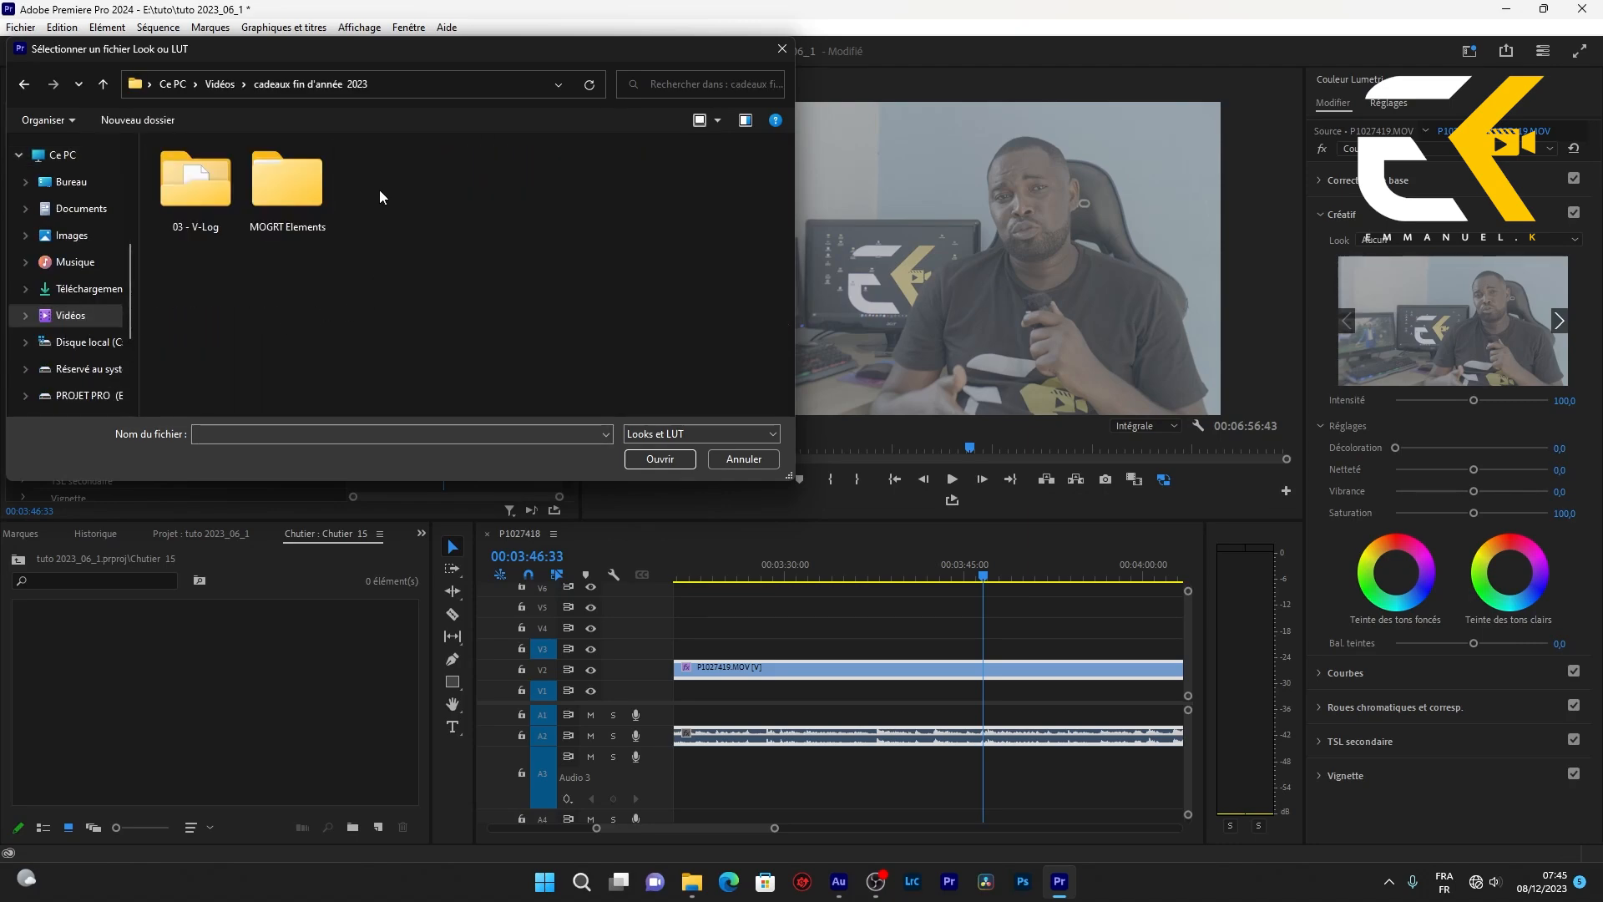
double_click(196, 199)
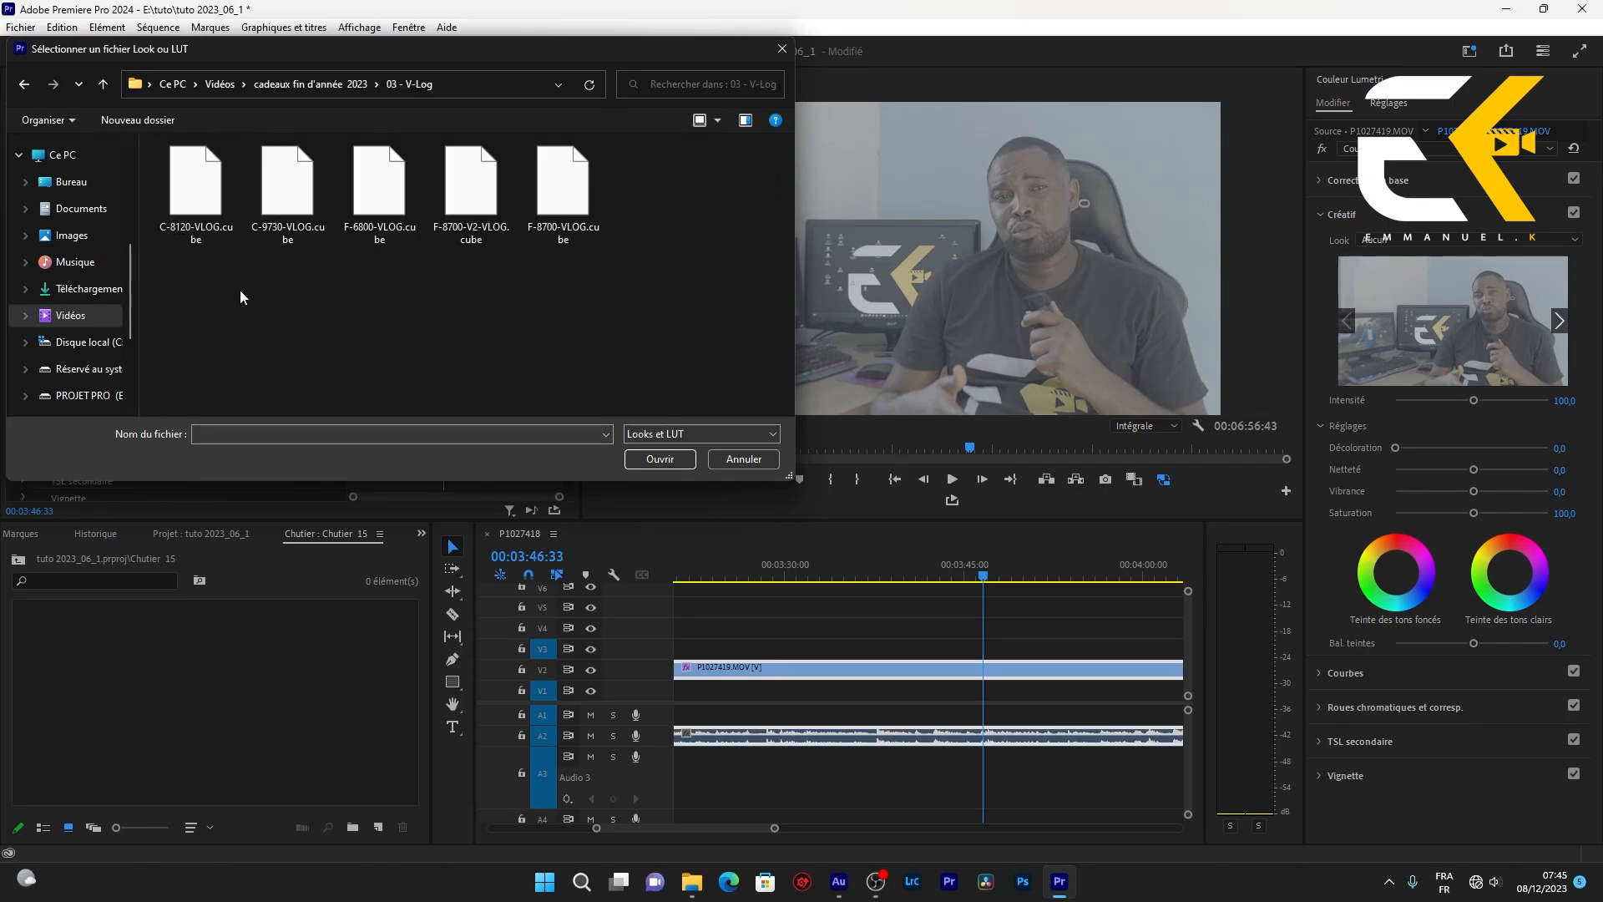
click(202, 221)
click(660, 459)
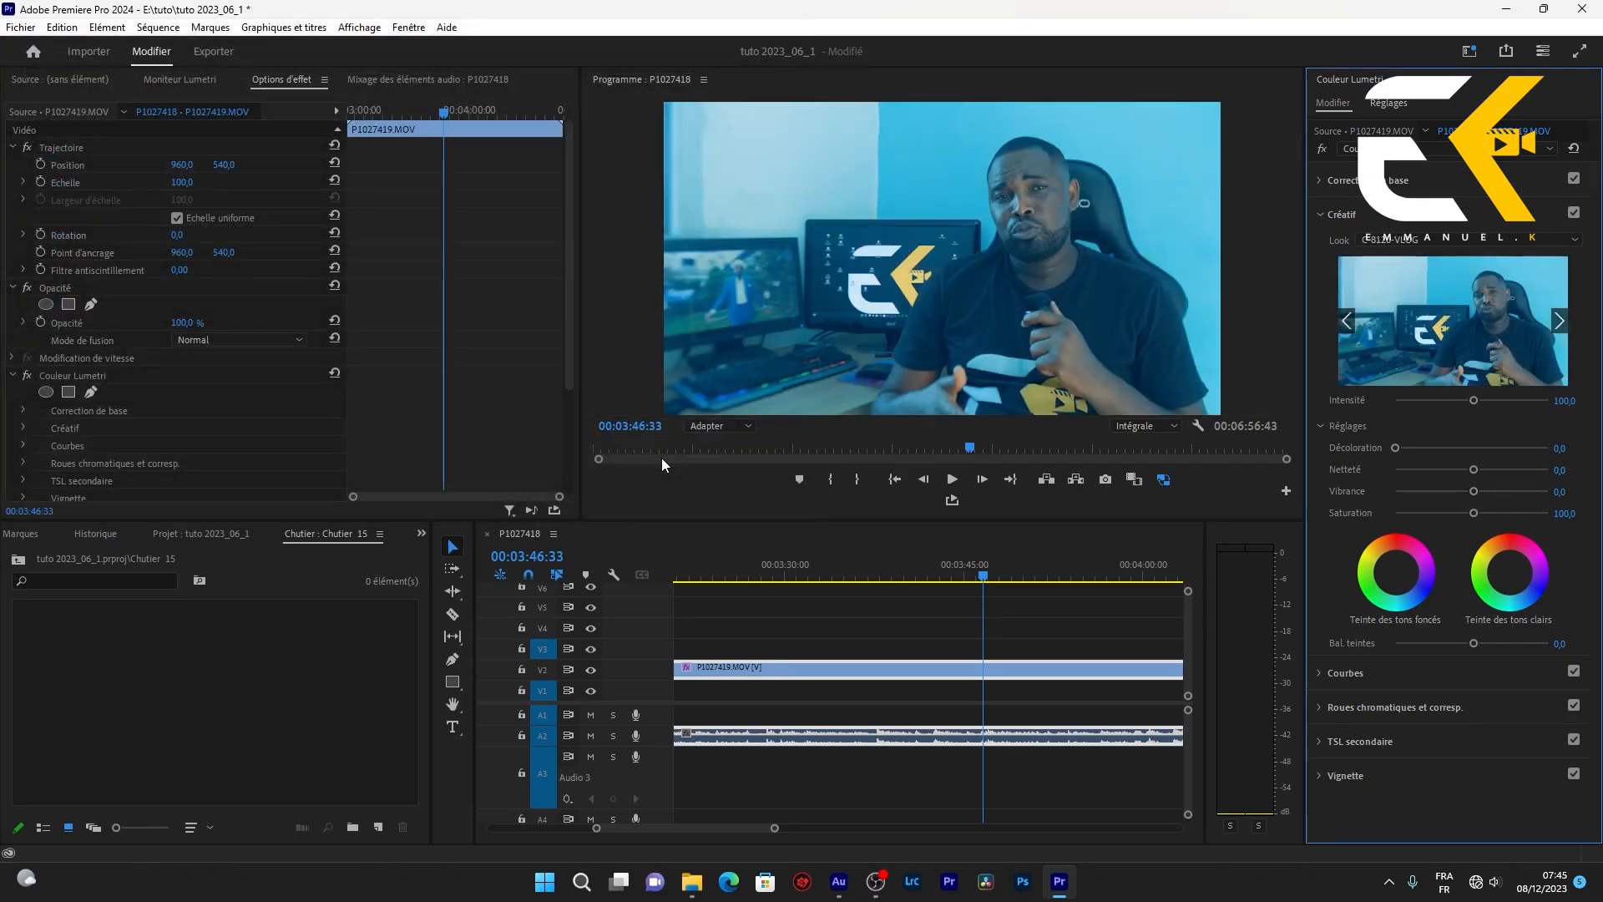
Replace the clip's creative look with C-9730-VLOG.cube from the 03 - V-Log folder
click(1369, 241)
click(1366, 279)
click(317, 240)
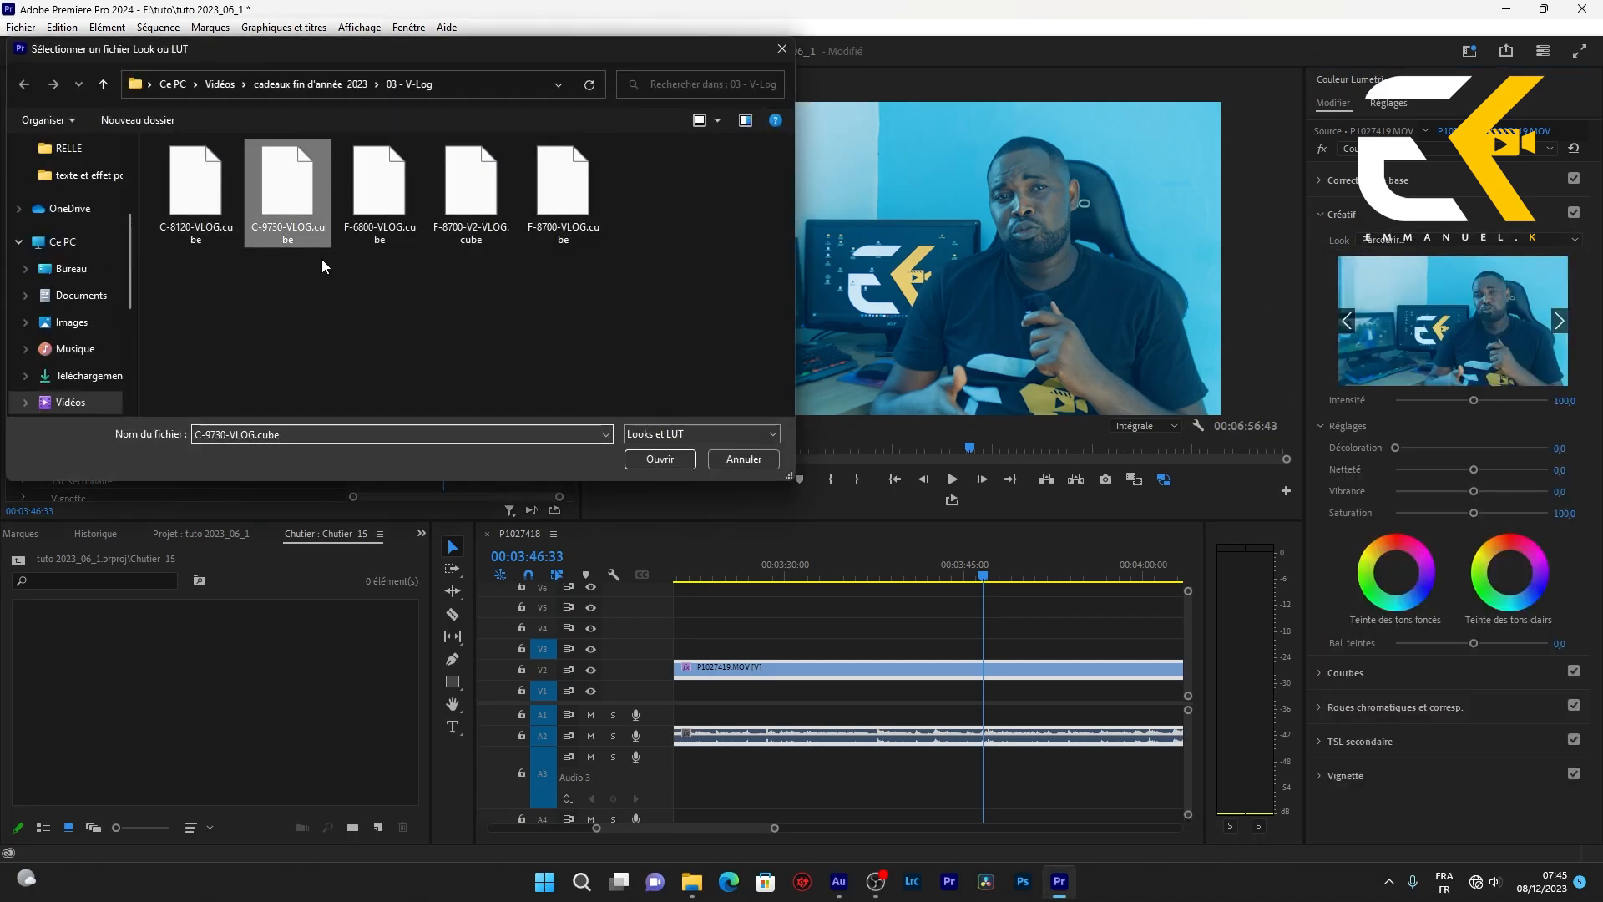
click(660, 459)
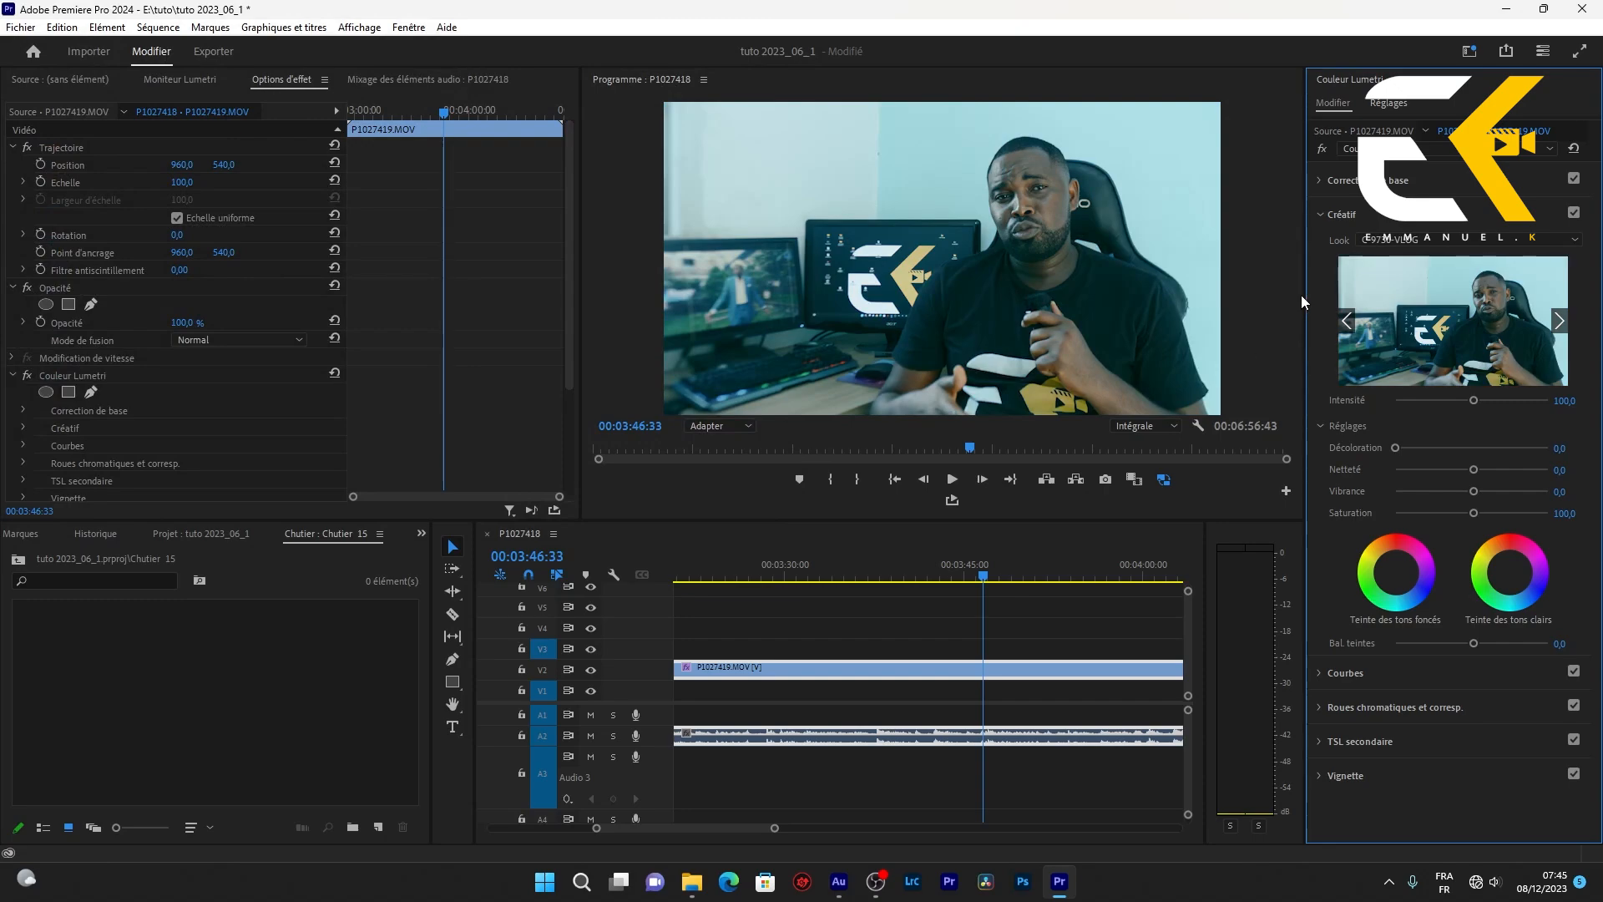
Browse for another creative look and apply F-6800-VLOG.cube to the clip
click(1379, 243)
click(1377, 273)
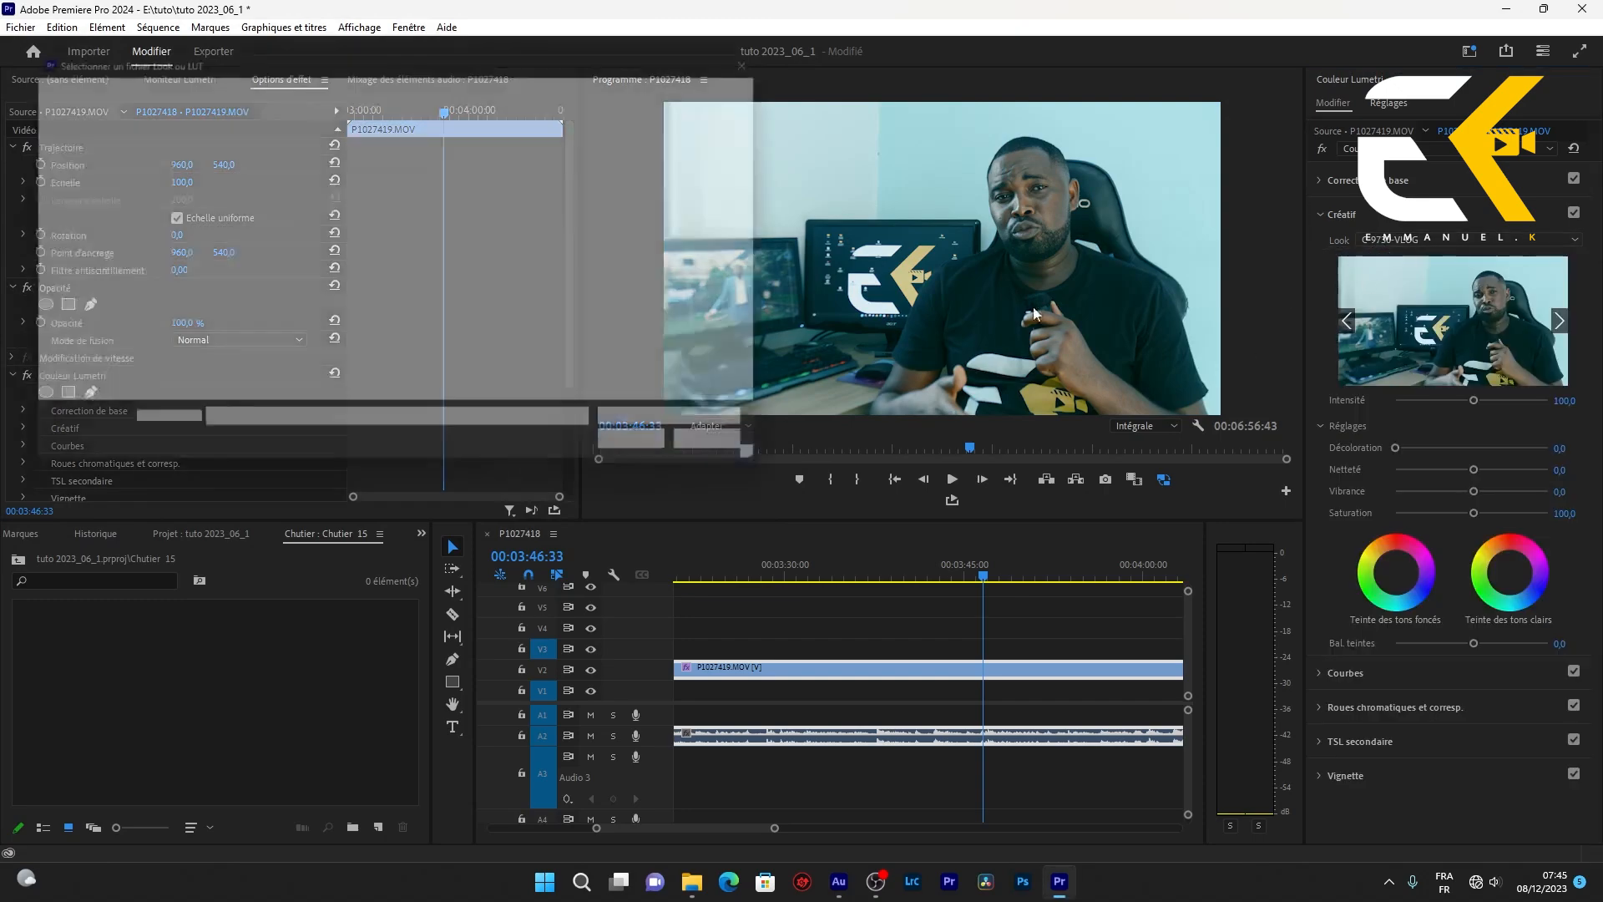
click(403, 215)
click(672, 461)
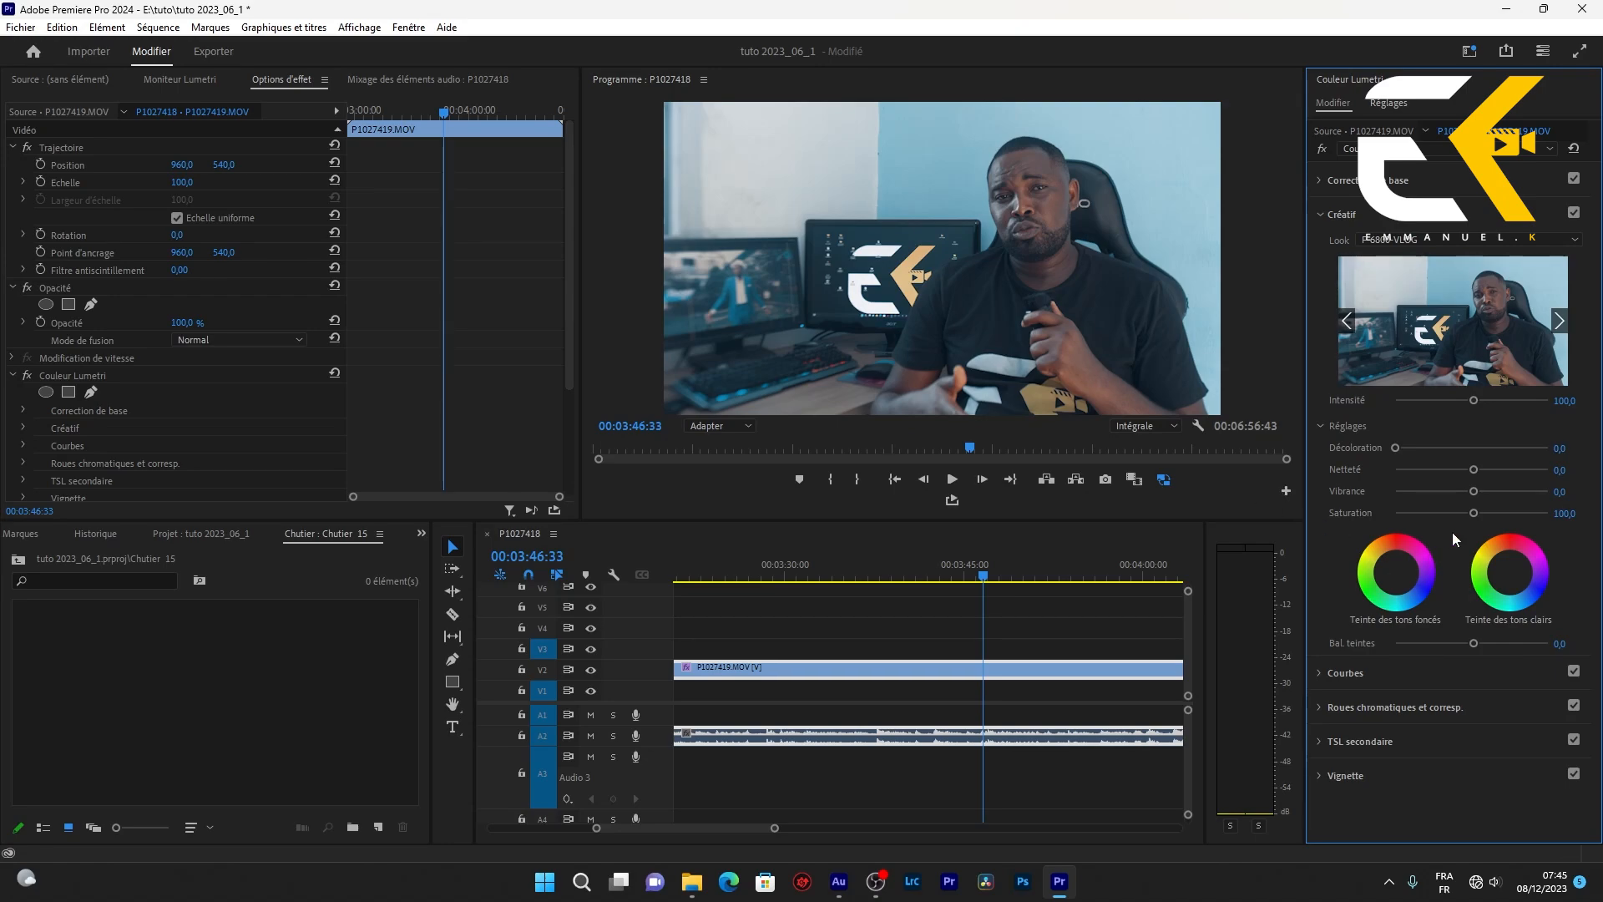
Set the creative saturation to 0 and show the Lumetri scope and basic correction settings for the V2 clip
drag(1473, 514, 1342, 518)
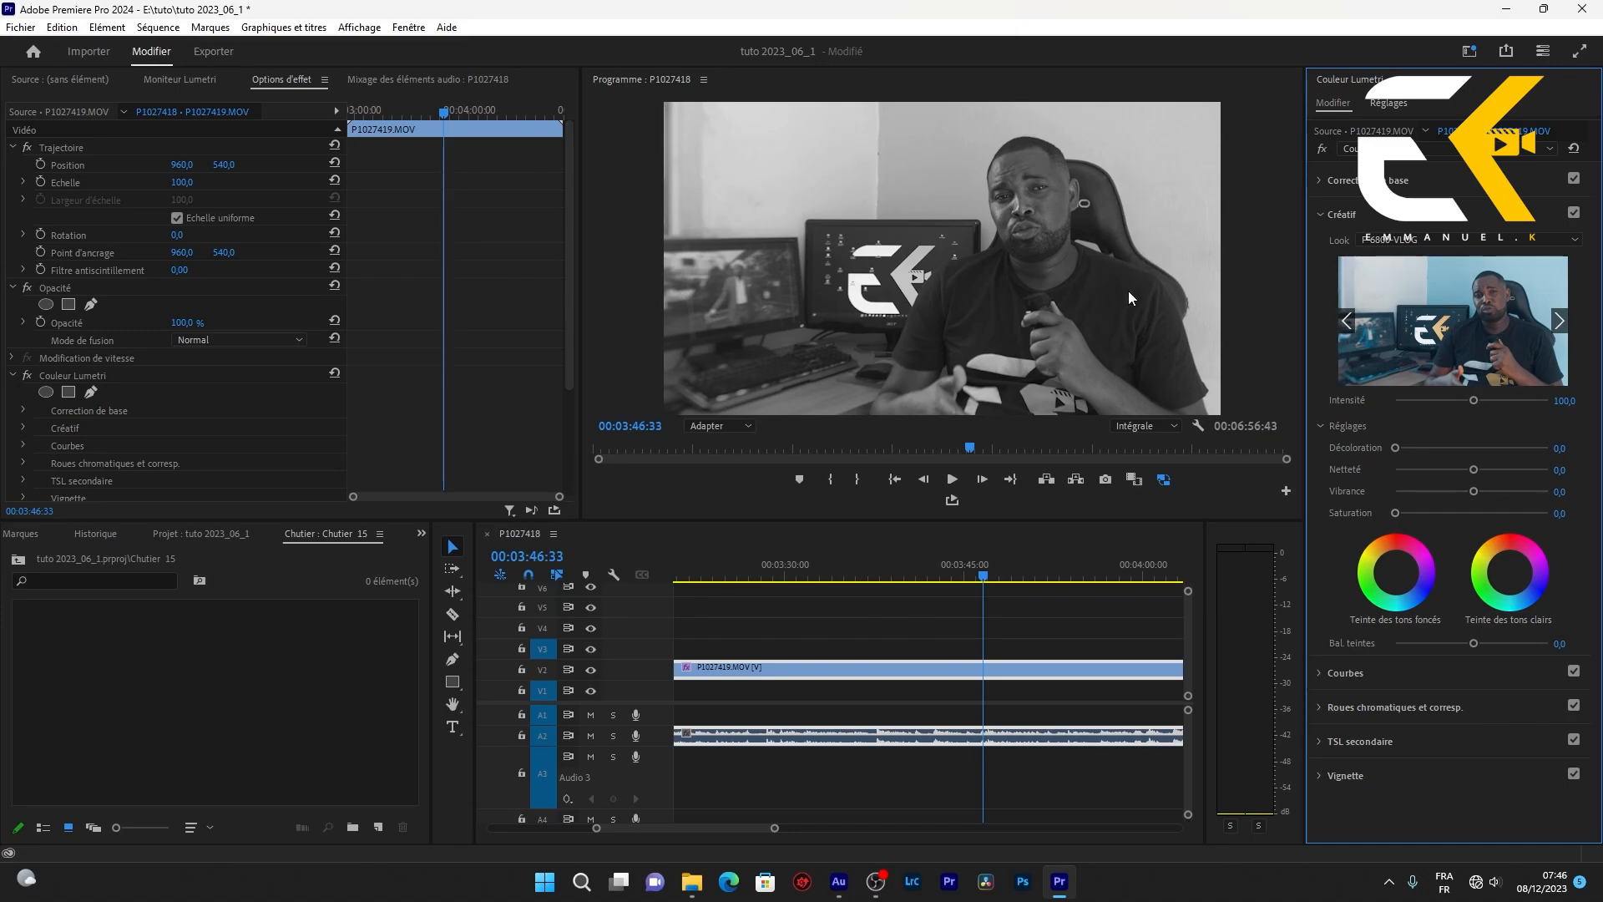
click(1320, 180)
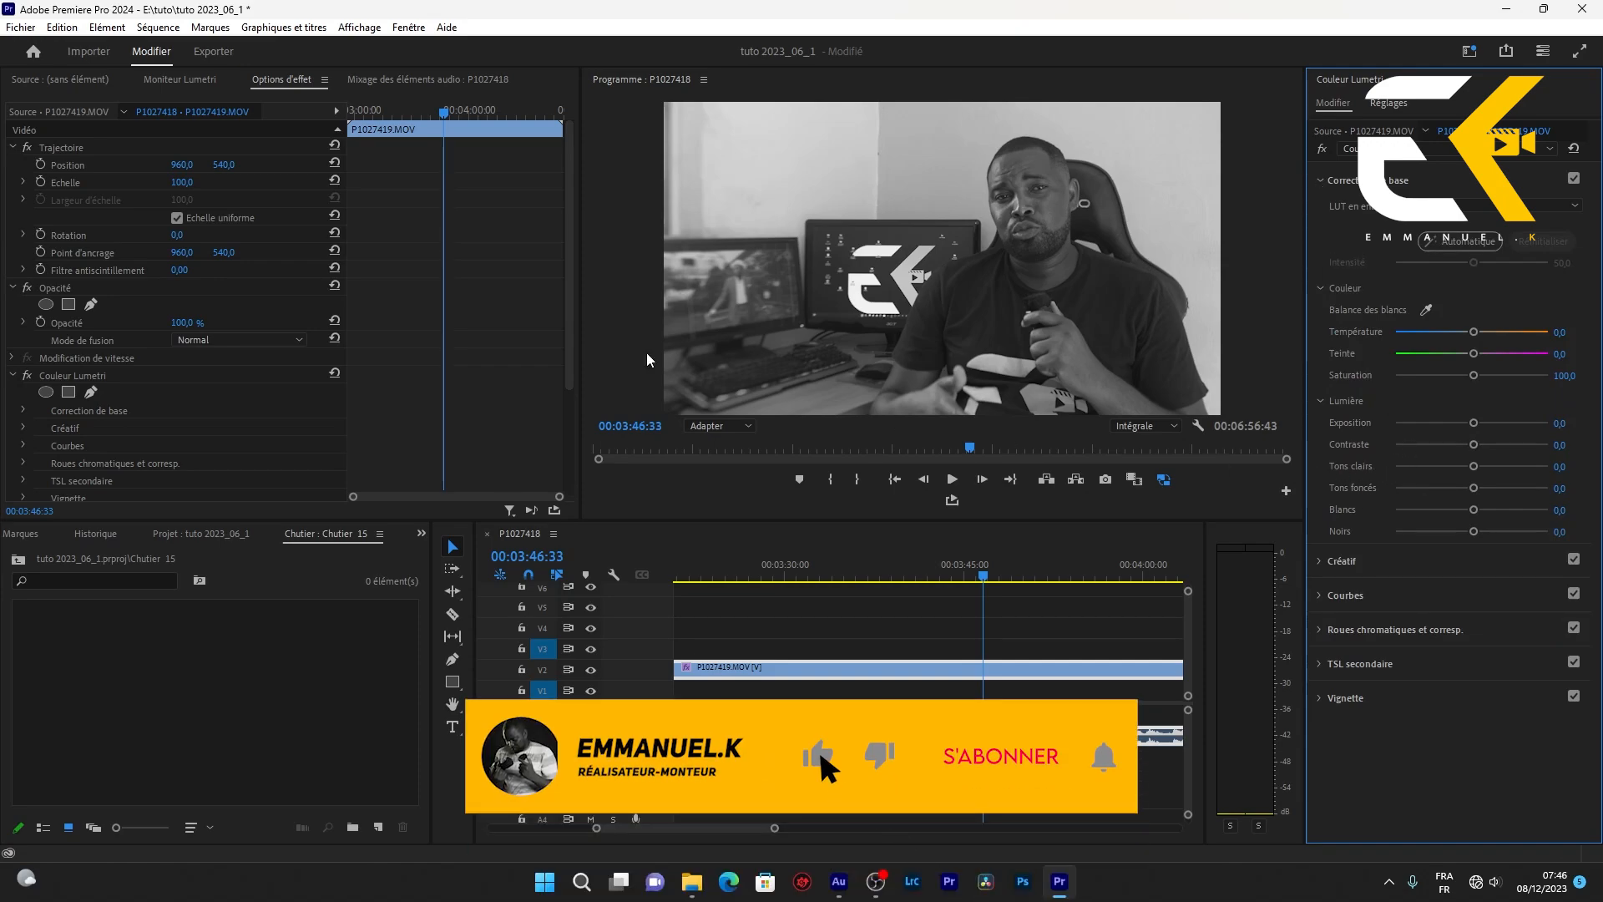
click(192, 82)
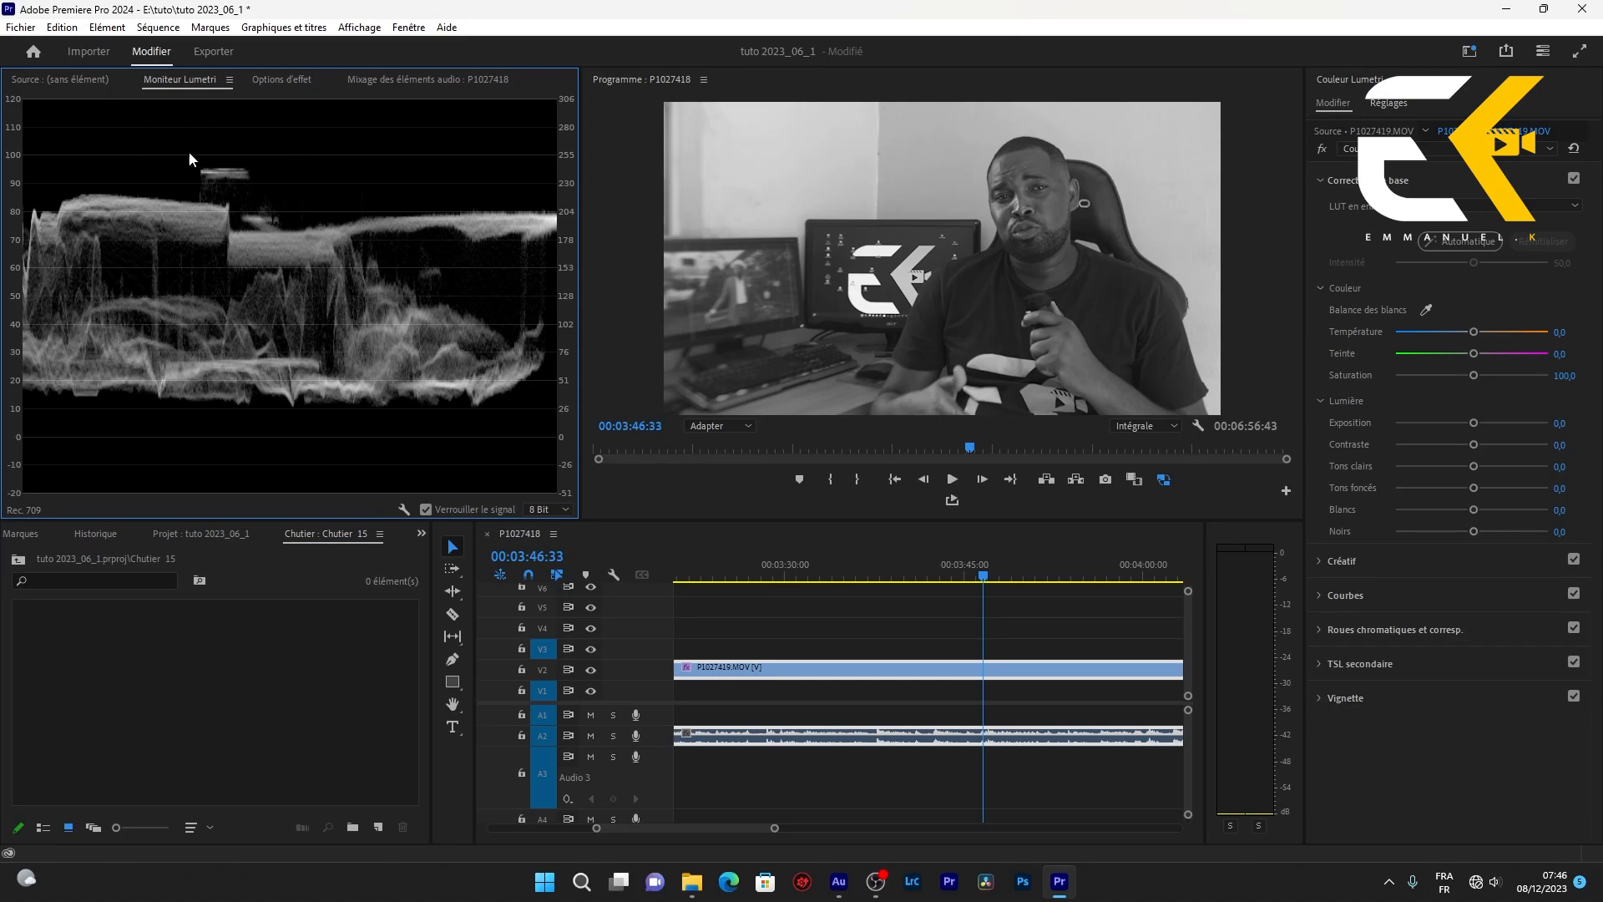
click(1036, 644)
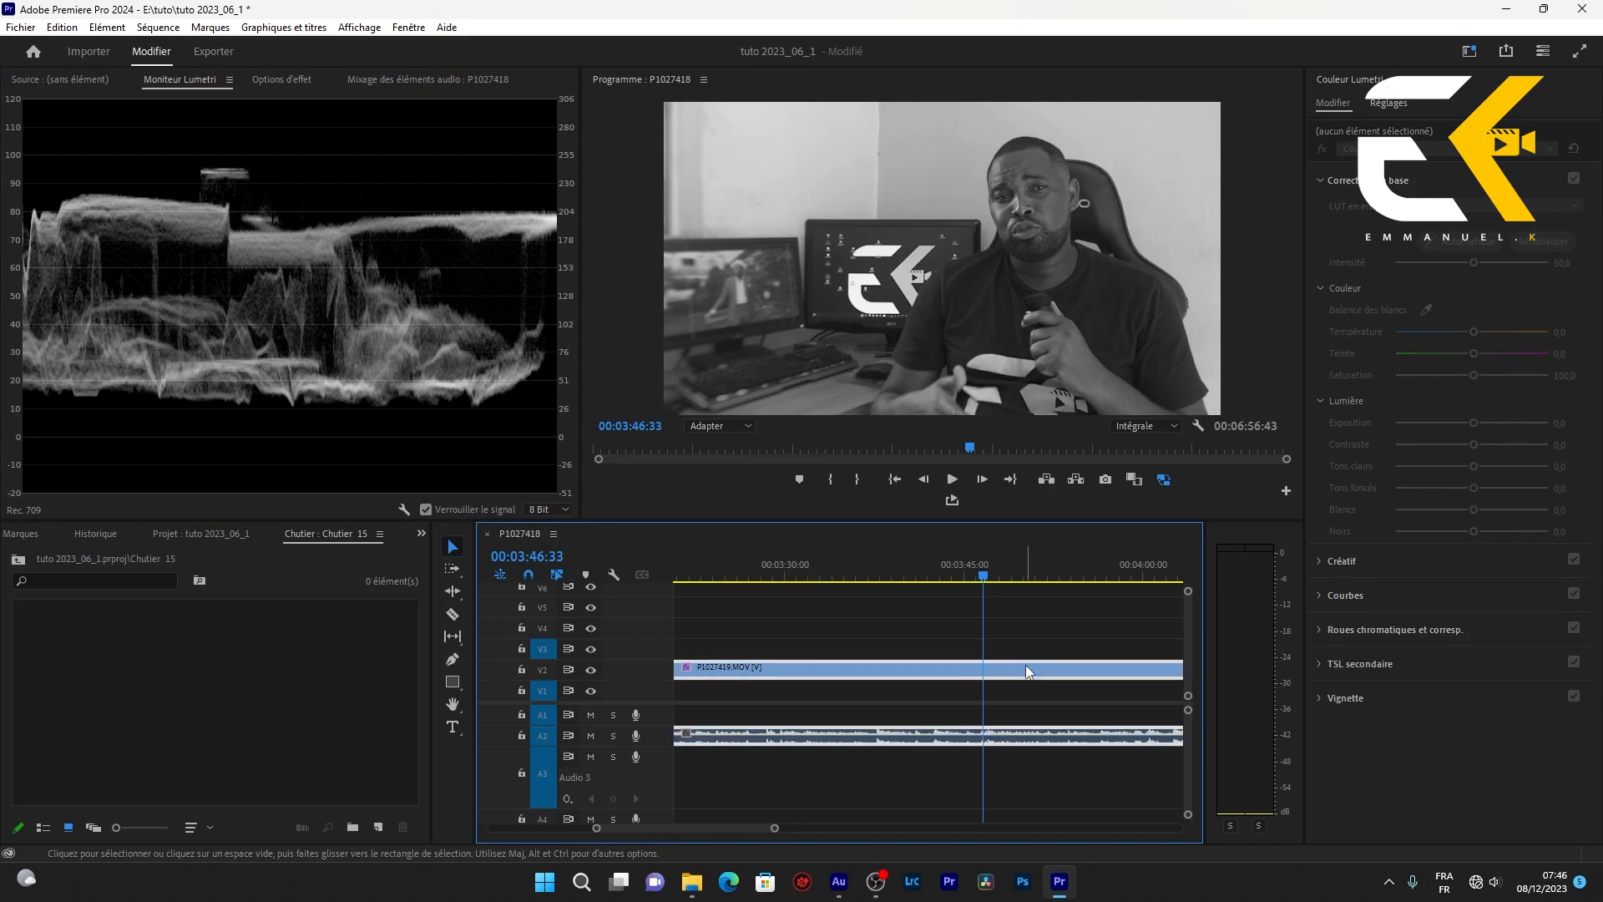
click(1026, 666)
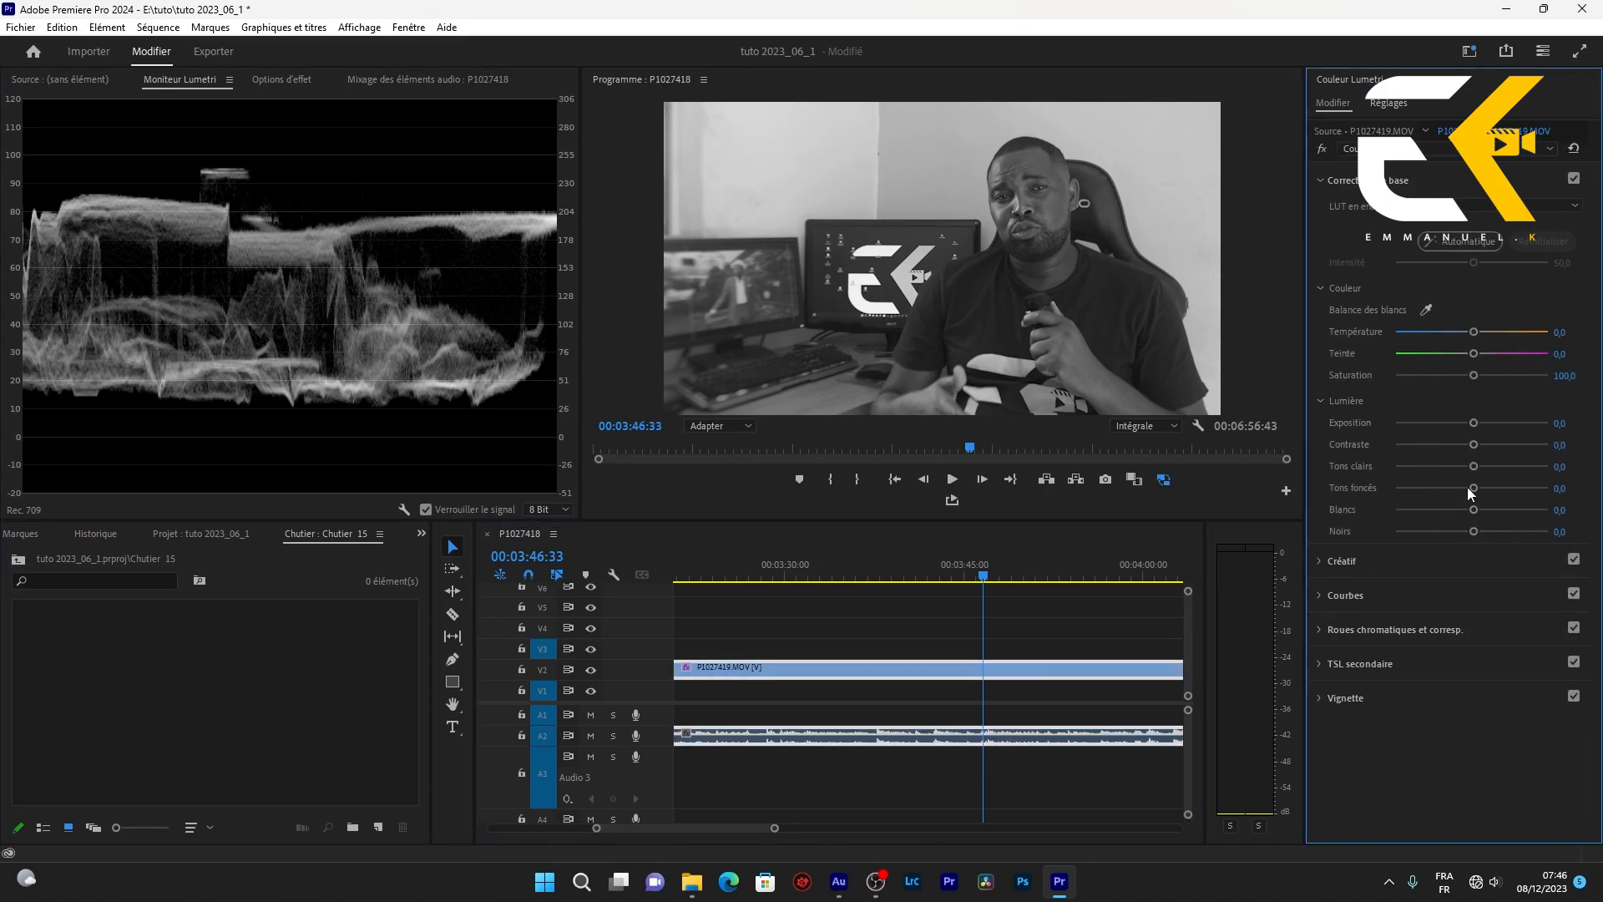
Adjust the basic correction to contrast 34.8, highlights 33.7, shadows -28.3, whites 8.7 and blacks -82.6
drag(1467, 488, 1447, 535)
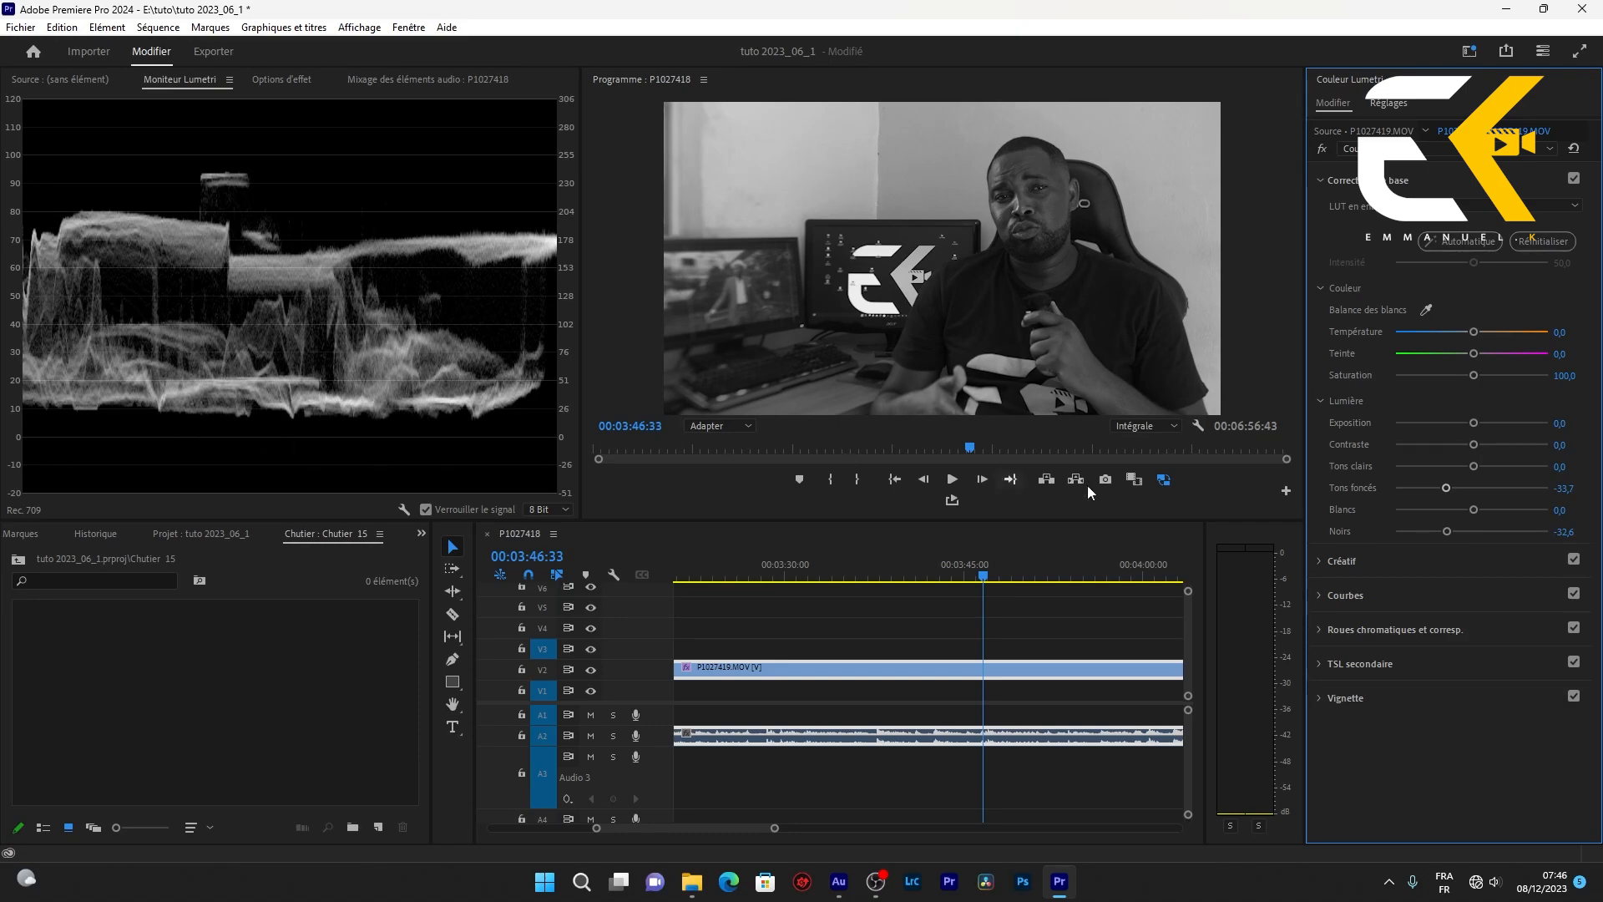
drag(1448, 531, 1323, 540)
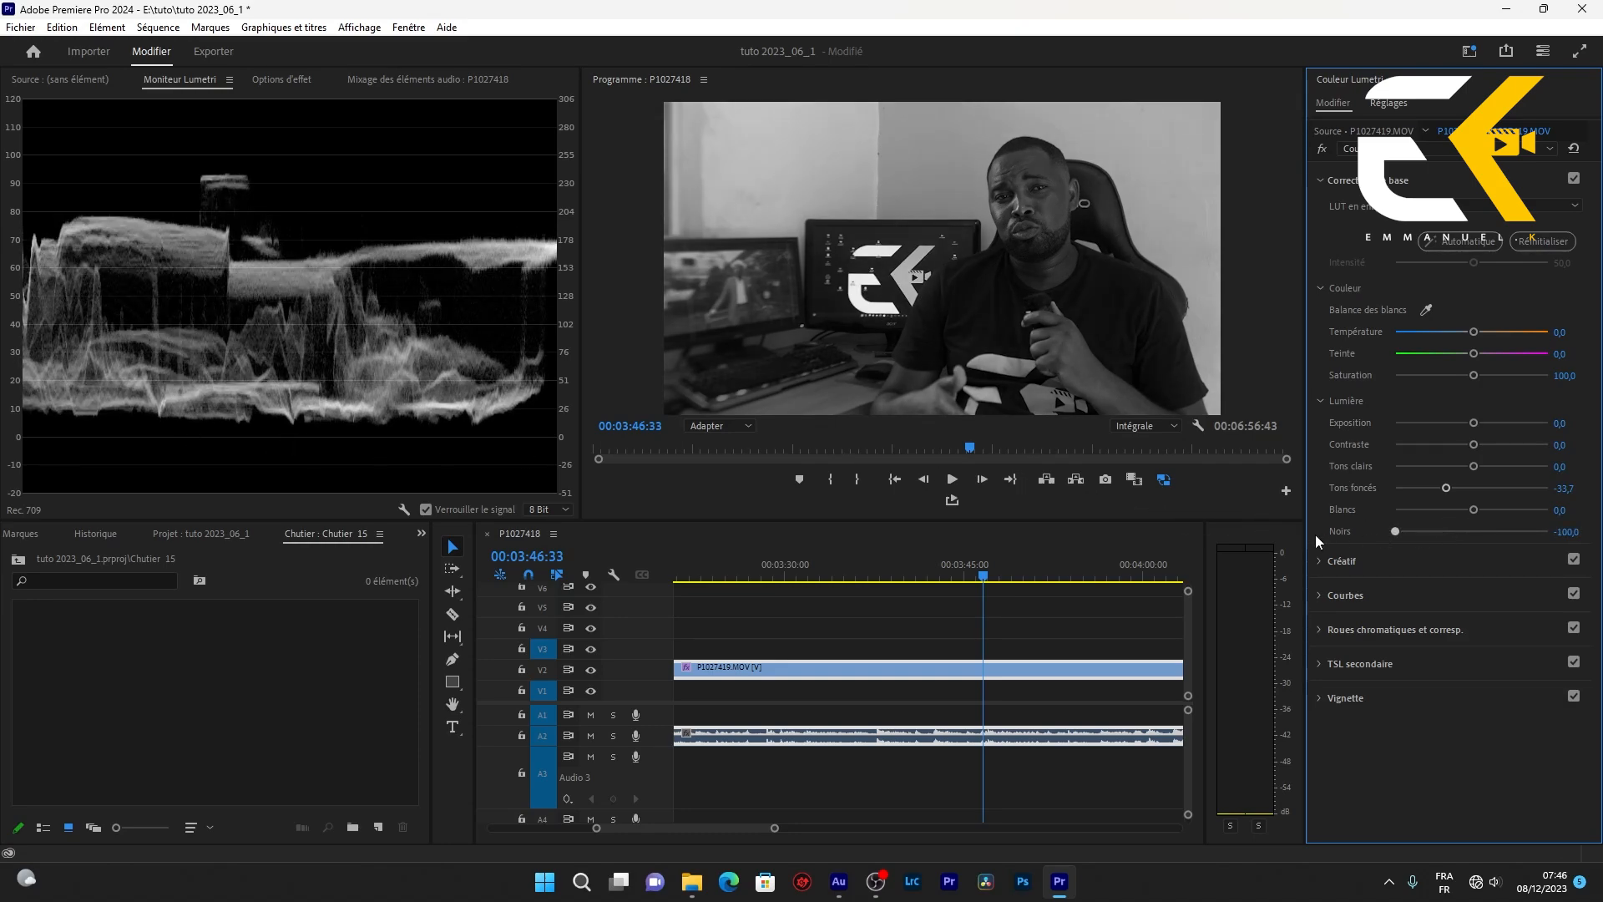
drag(1395, 532, 1483, 512)
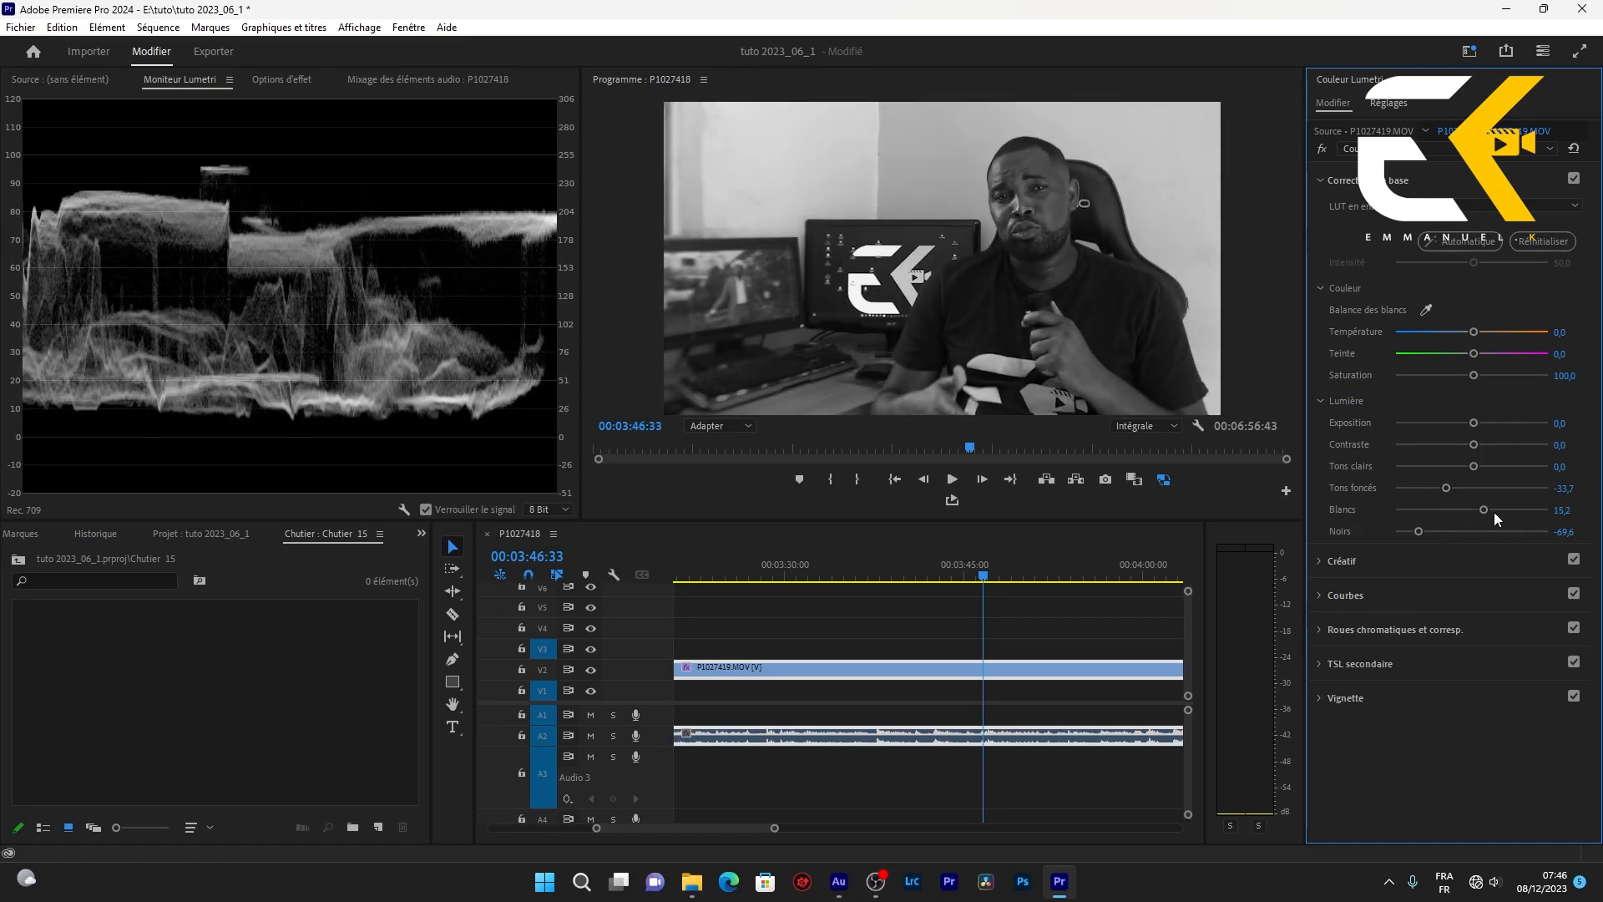
drag(1484, 510, 1310, 484)
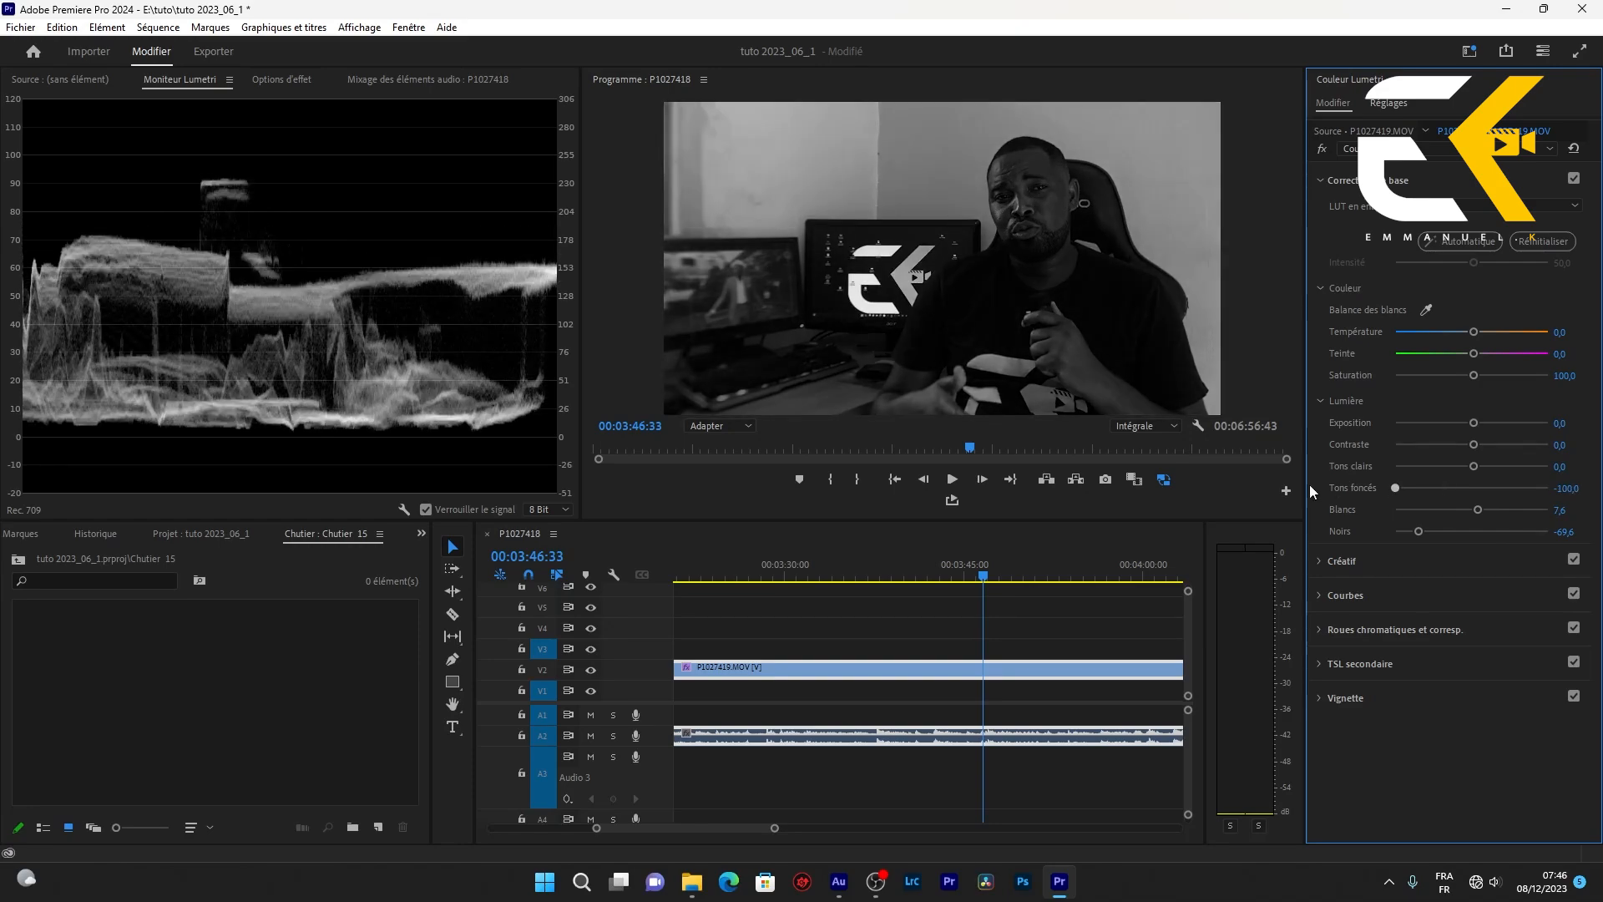
drag(1395, 488, 1447, 489)
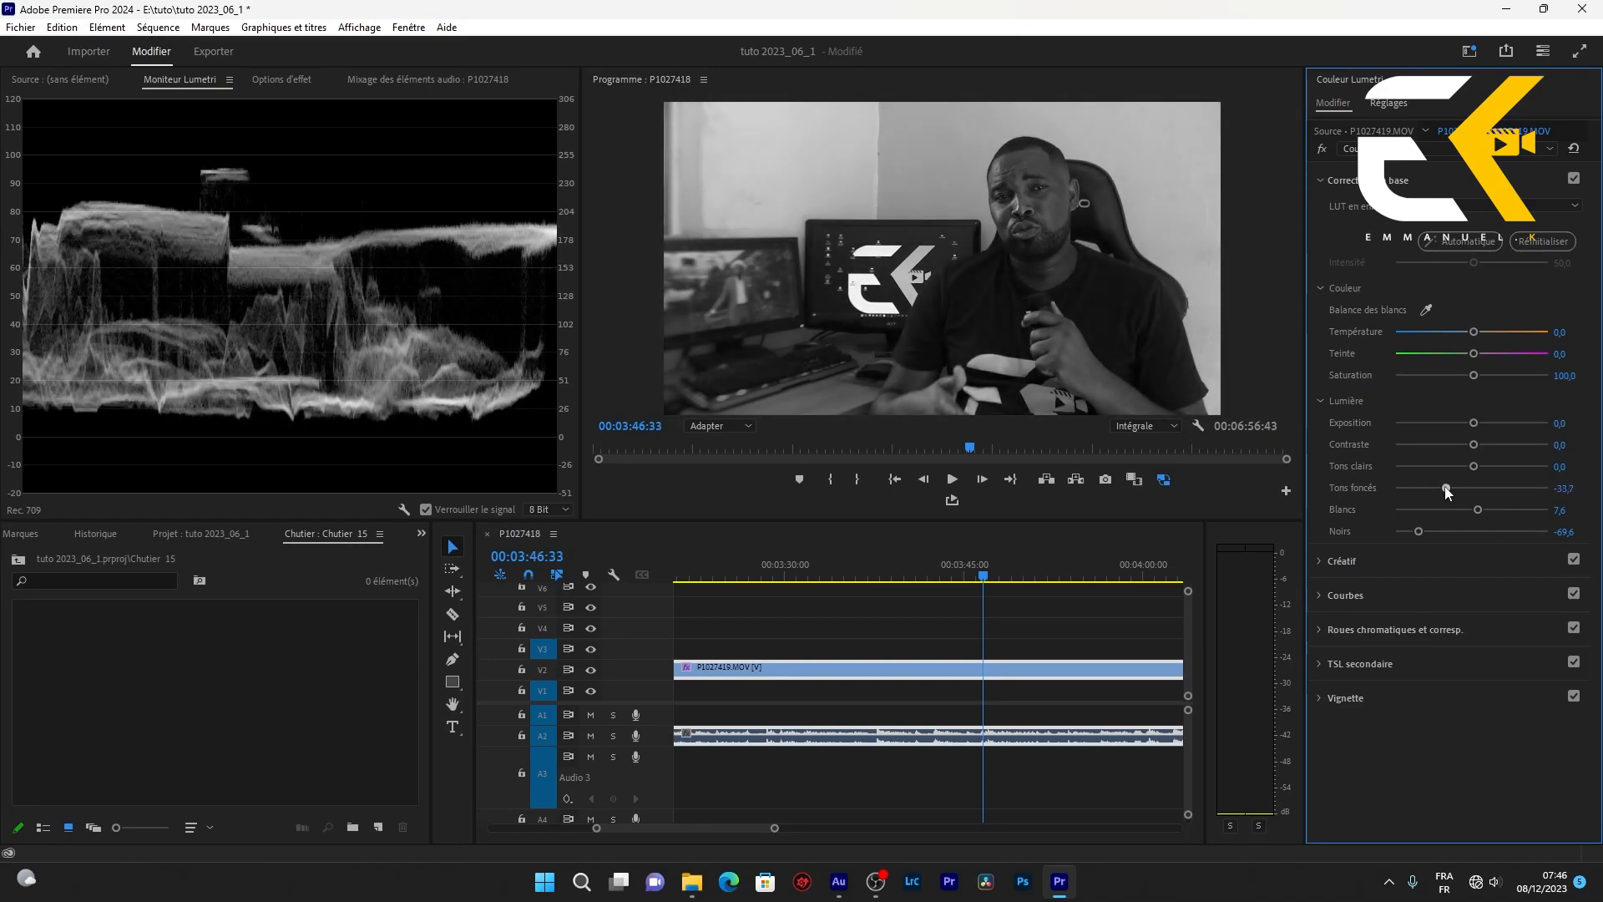
drag(1447, 491, 1477, 510)
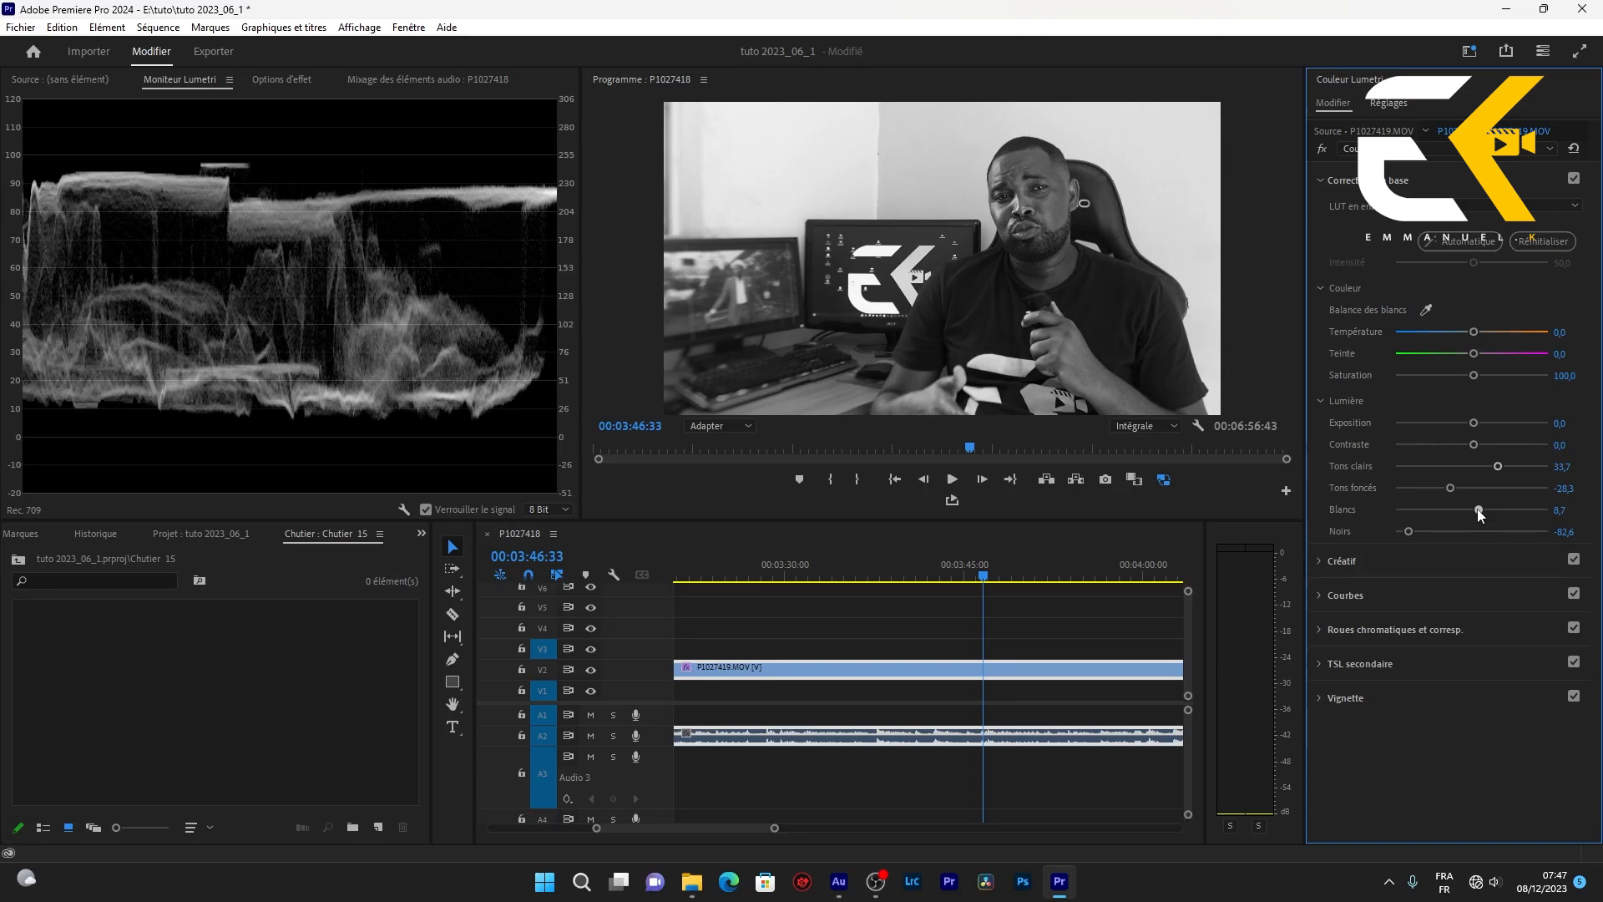
mouse_move(1475, 444)
mouse_down()
mouse_move(1524, 449)
mouse_move(1498, 445)
mouse_up()
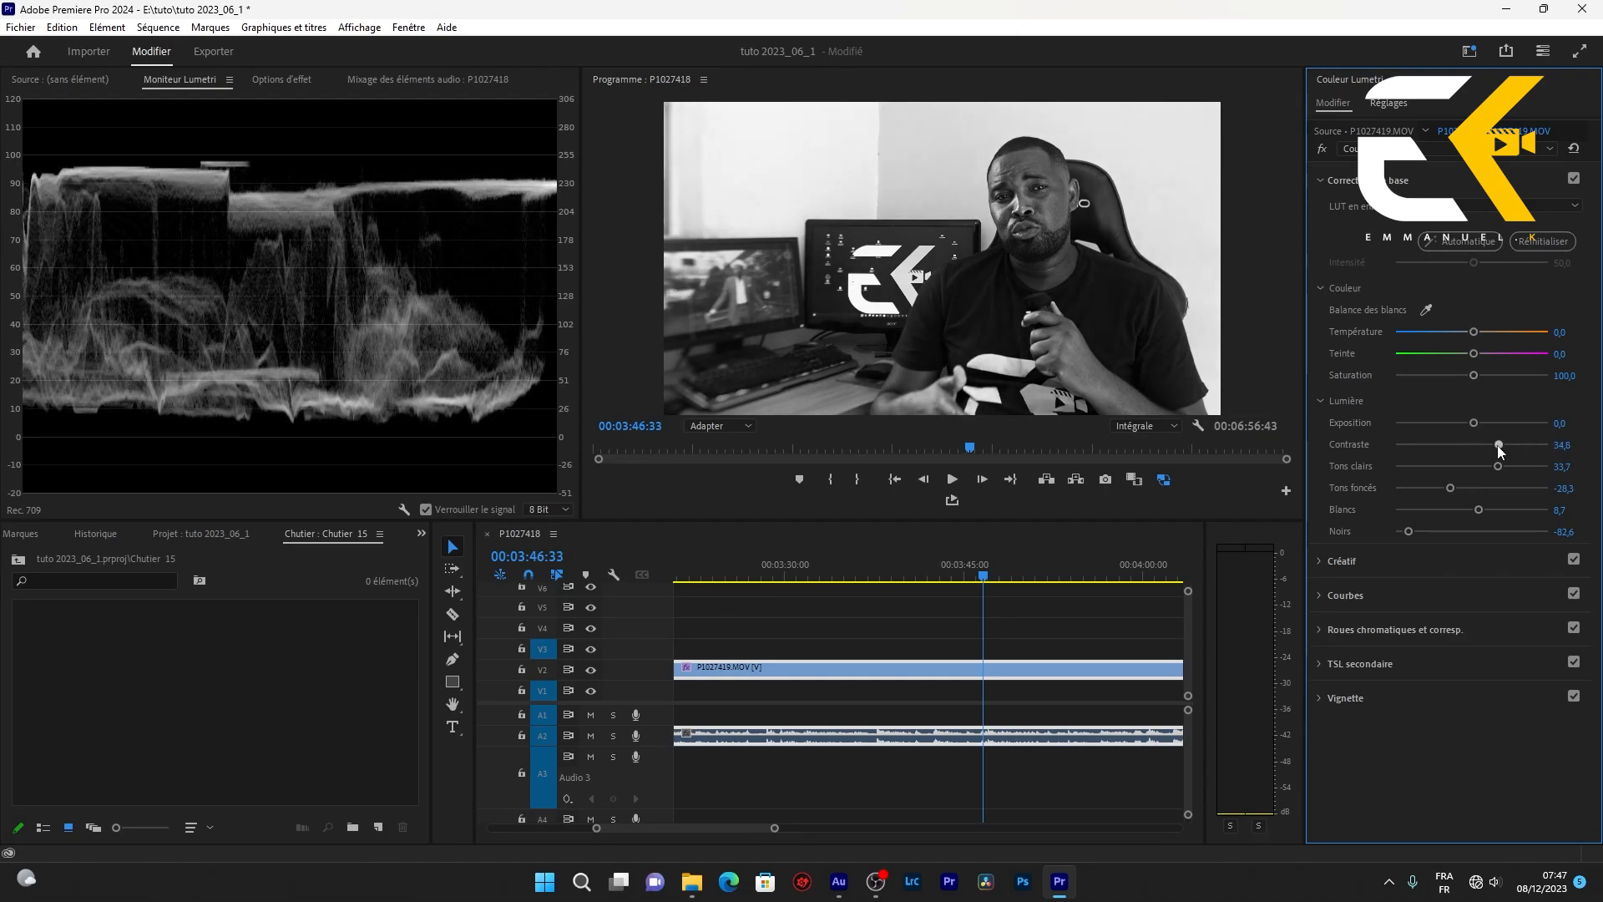
Raise the creative saturation to 70.7 and check the picture at 00:03:49:30
click(1330, 562)
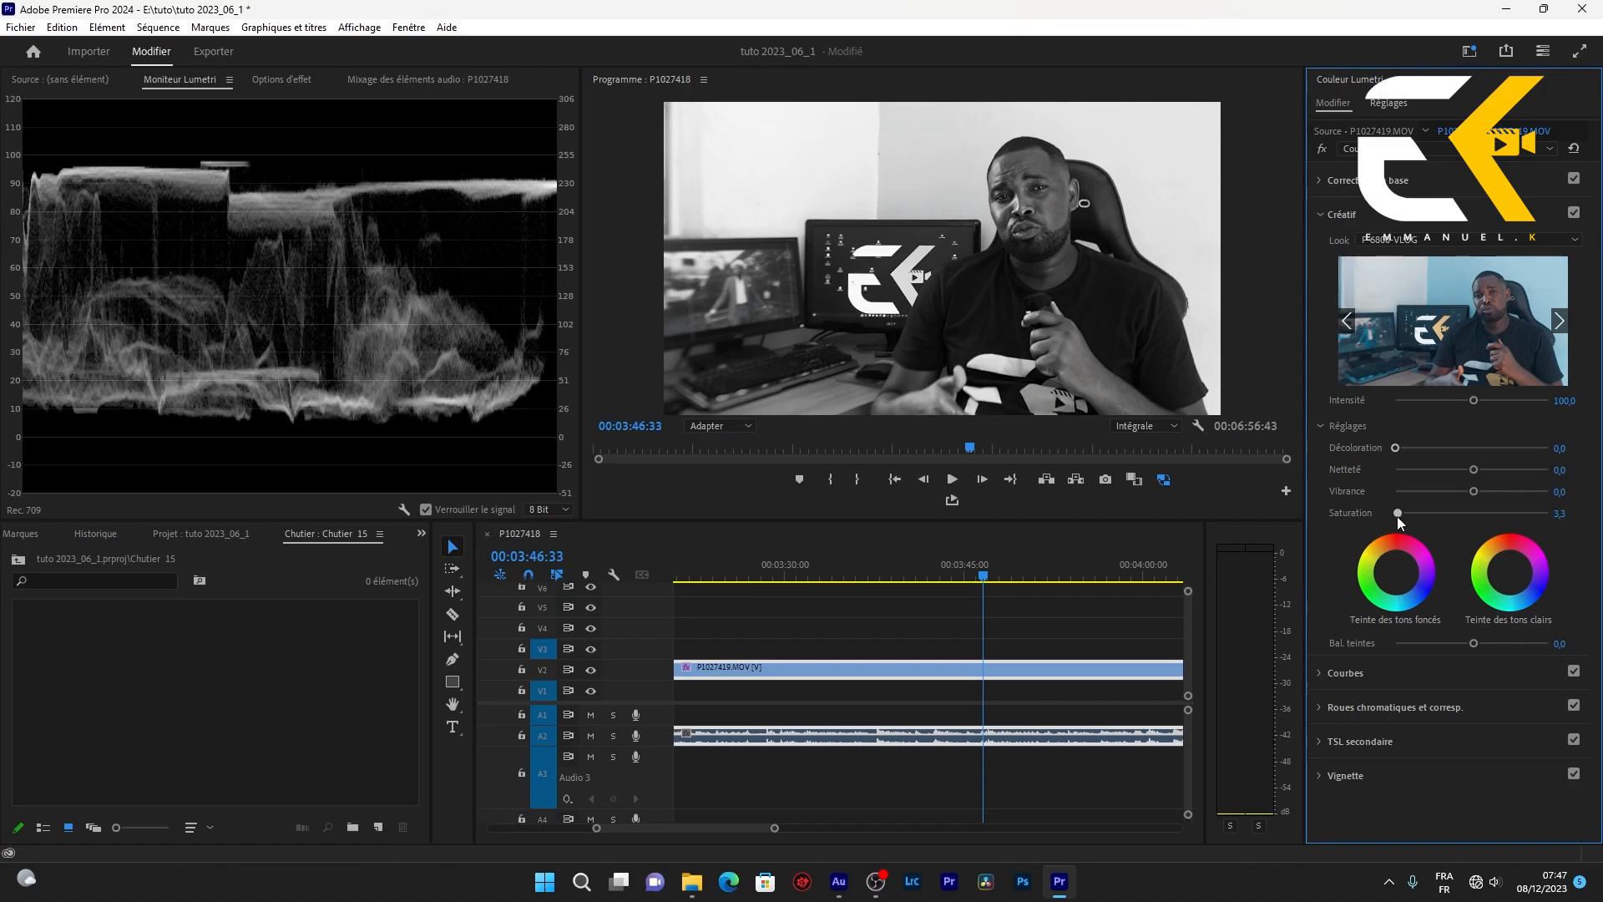
drag(1396, 517, 1448, 519)
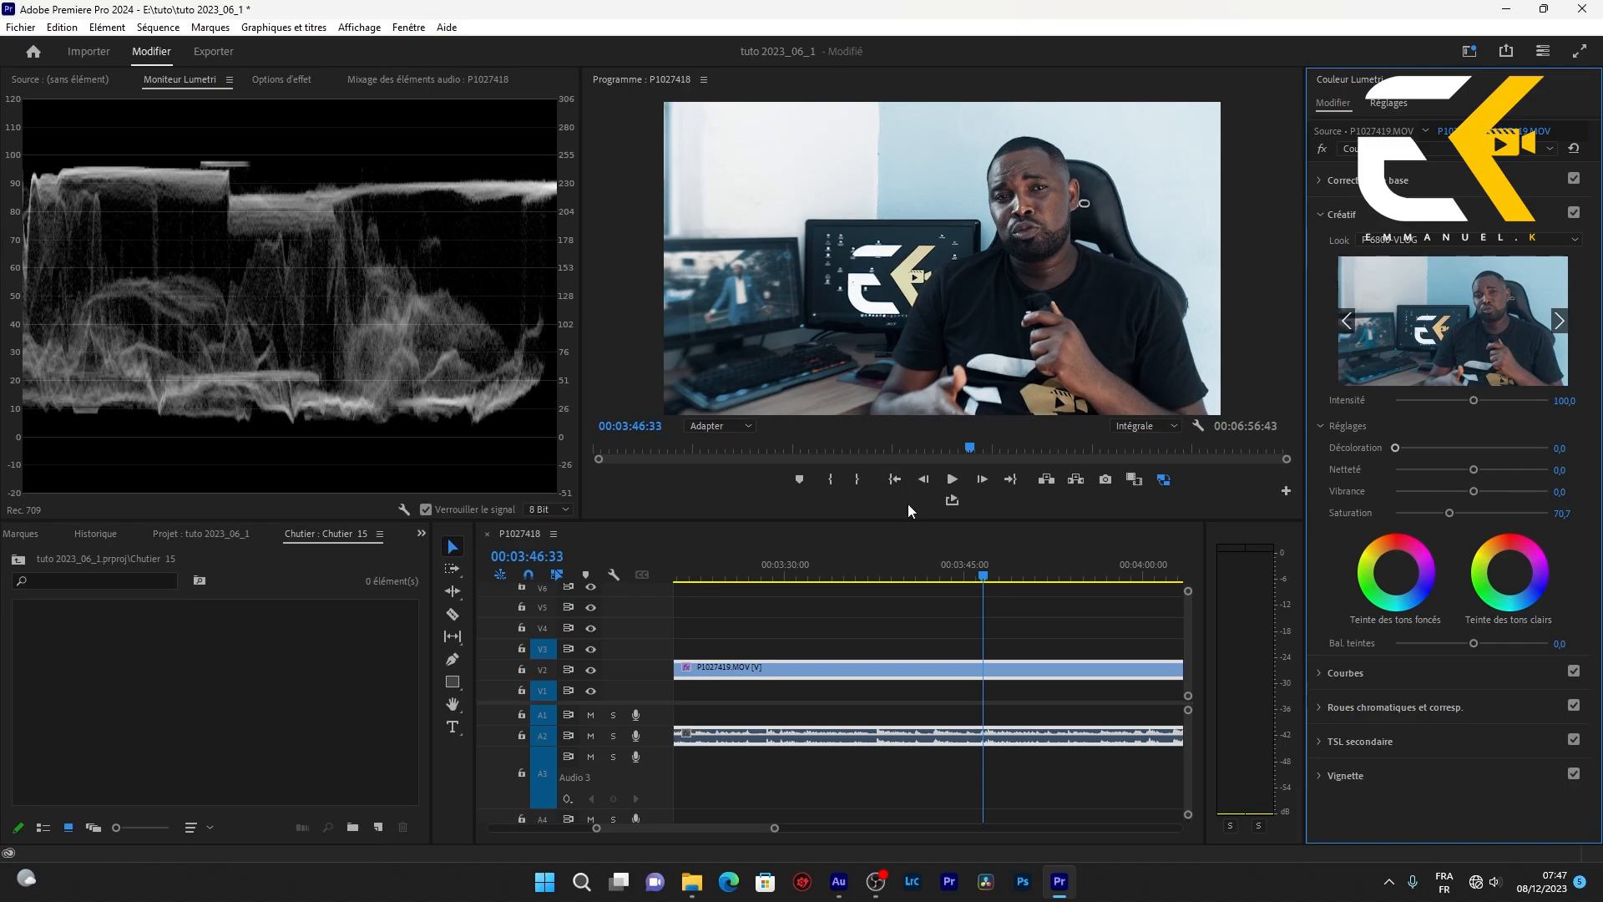
drag(991, 574, 1022, 580)
Set the basic correction temperature to 2.2 and move the playhead to 00:03:45:27
click(1323, 181)
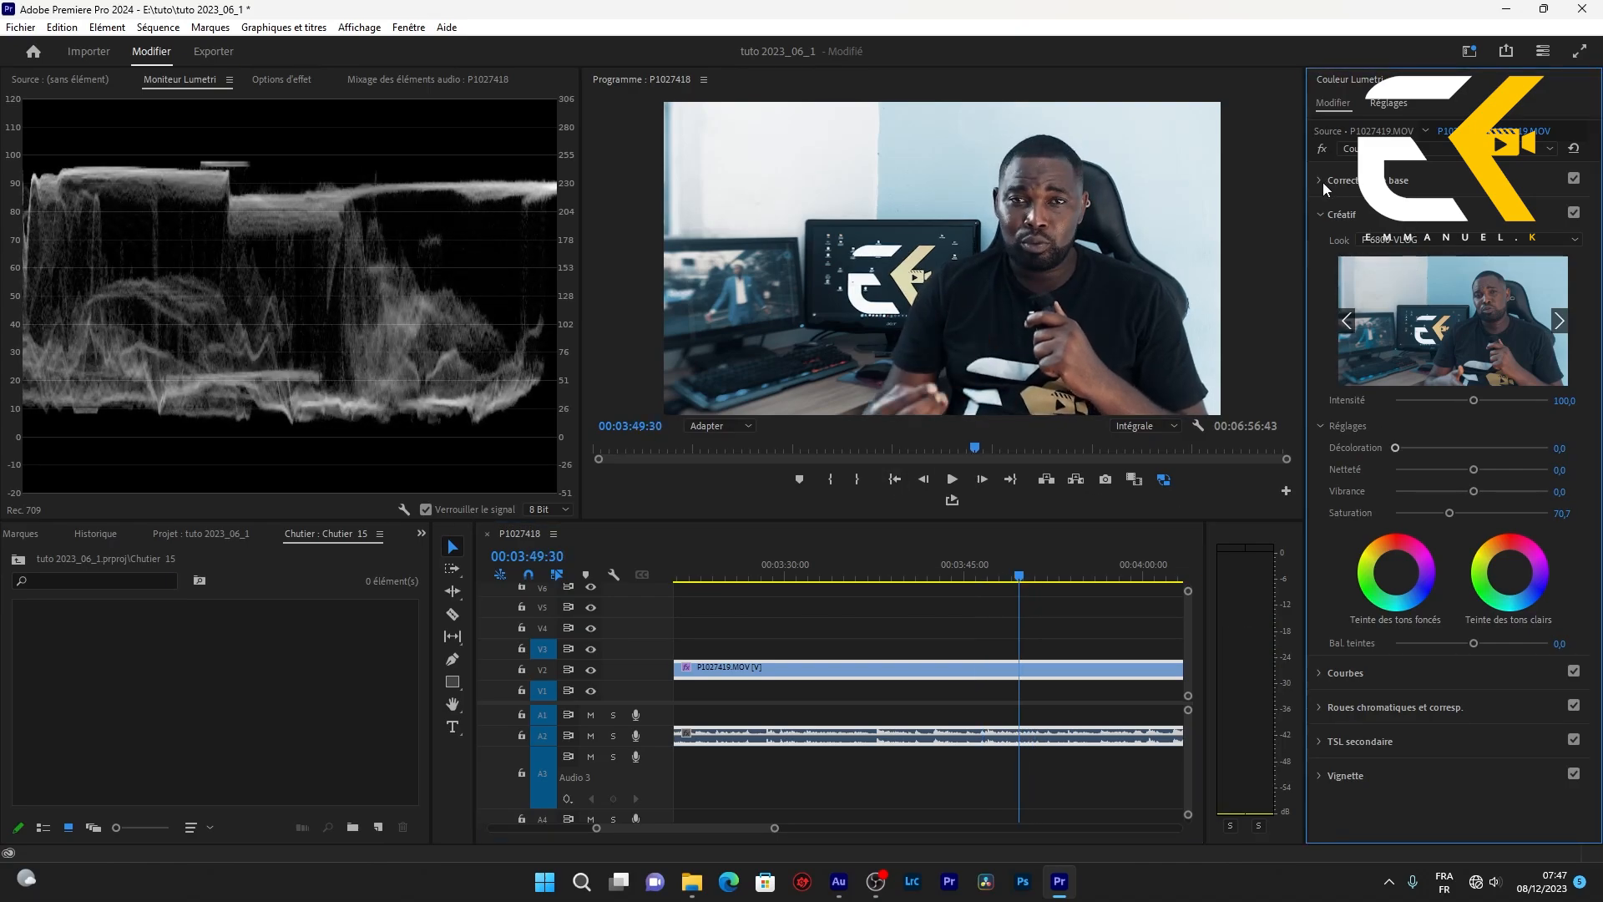
drag(1476, 332, 1474, 336)
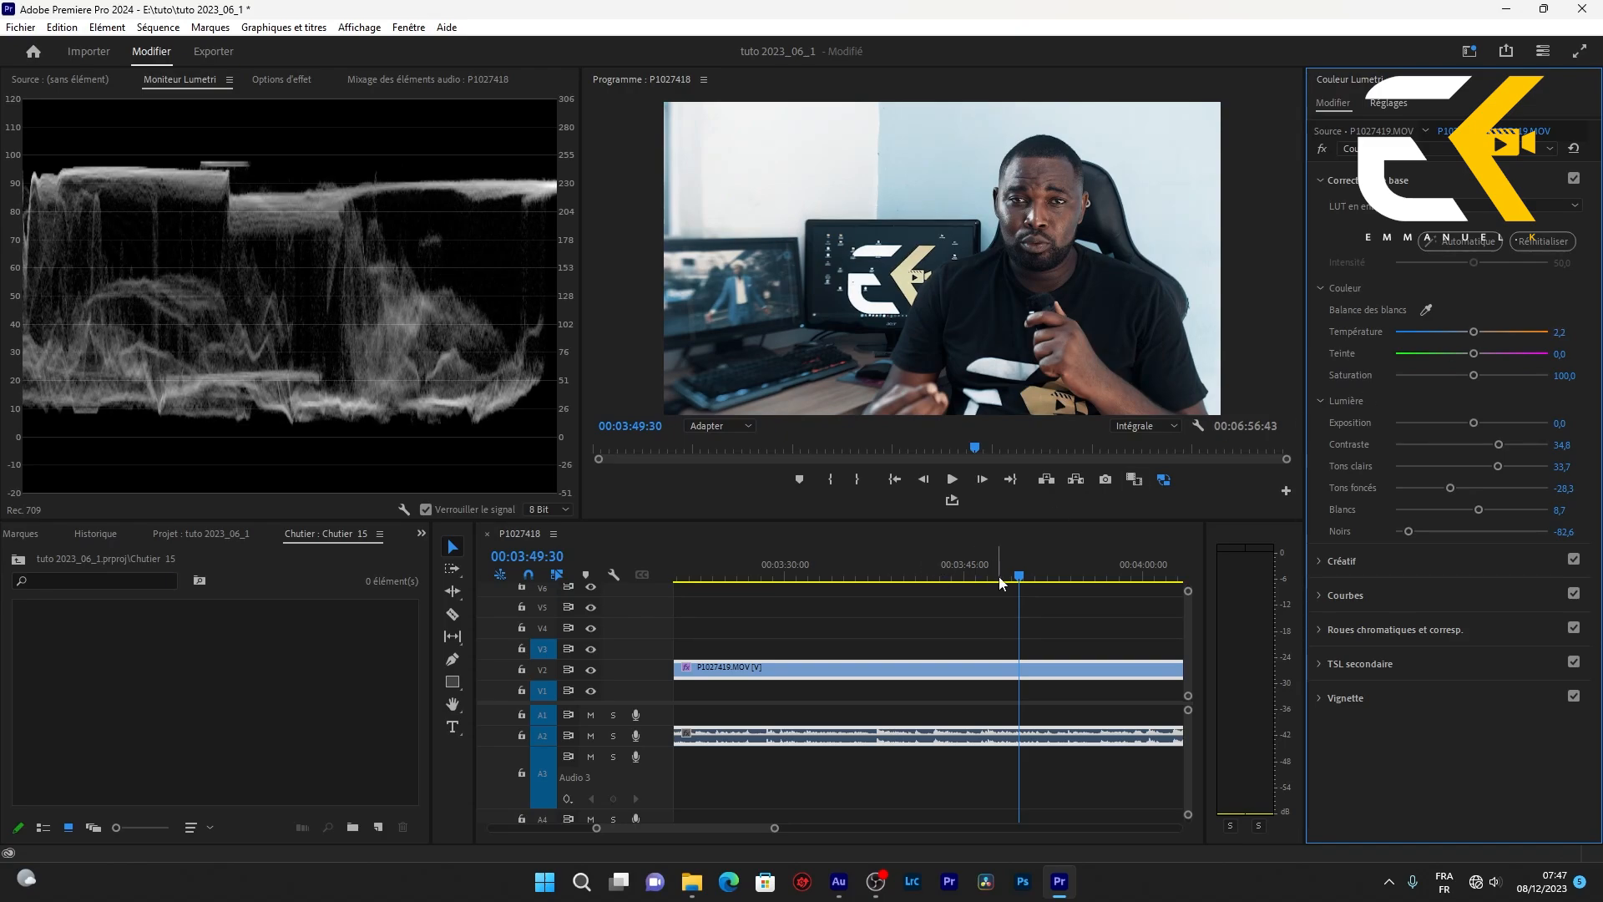
drag(1019, 576, 971, 564)
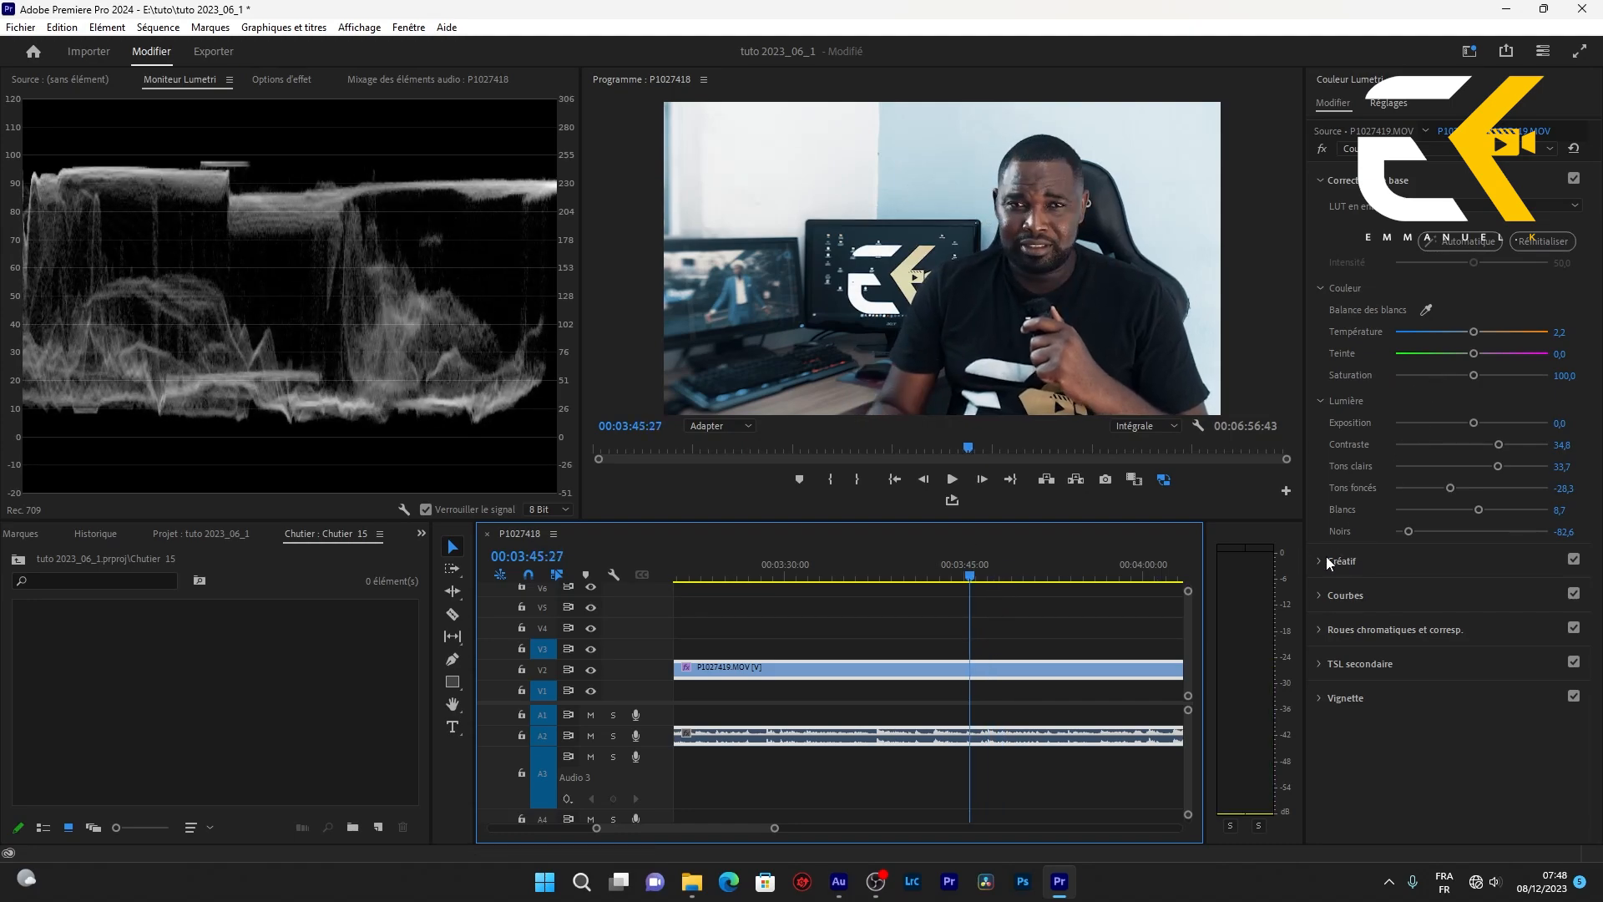
Switch the clip's Lumetri Color effect off and on in the effect controls to compare the ungraded and graded picture
click(1566, 179)
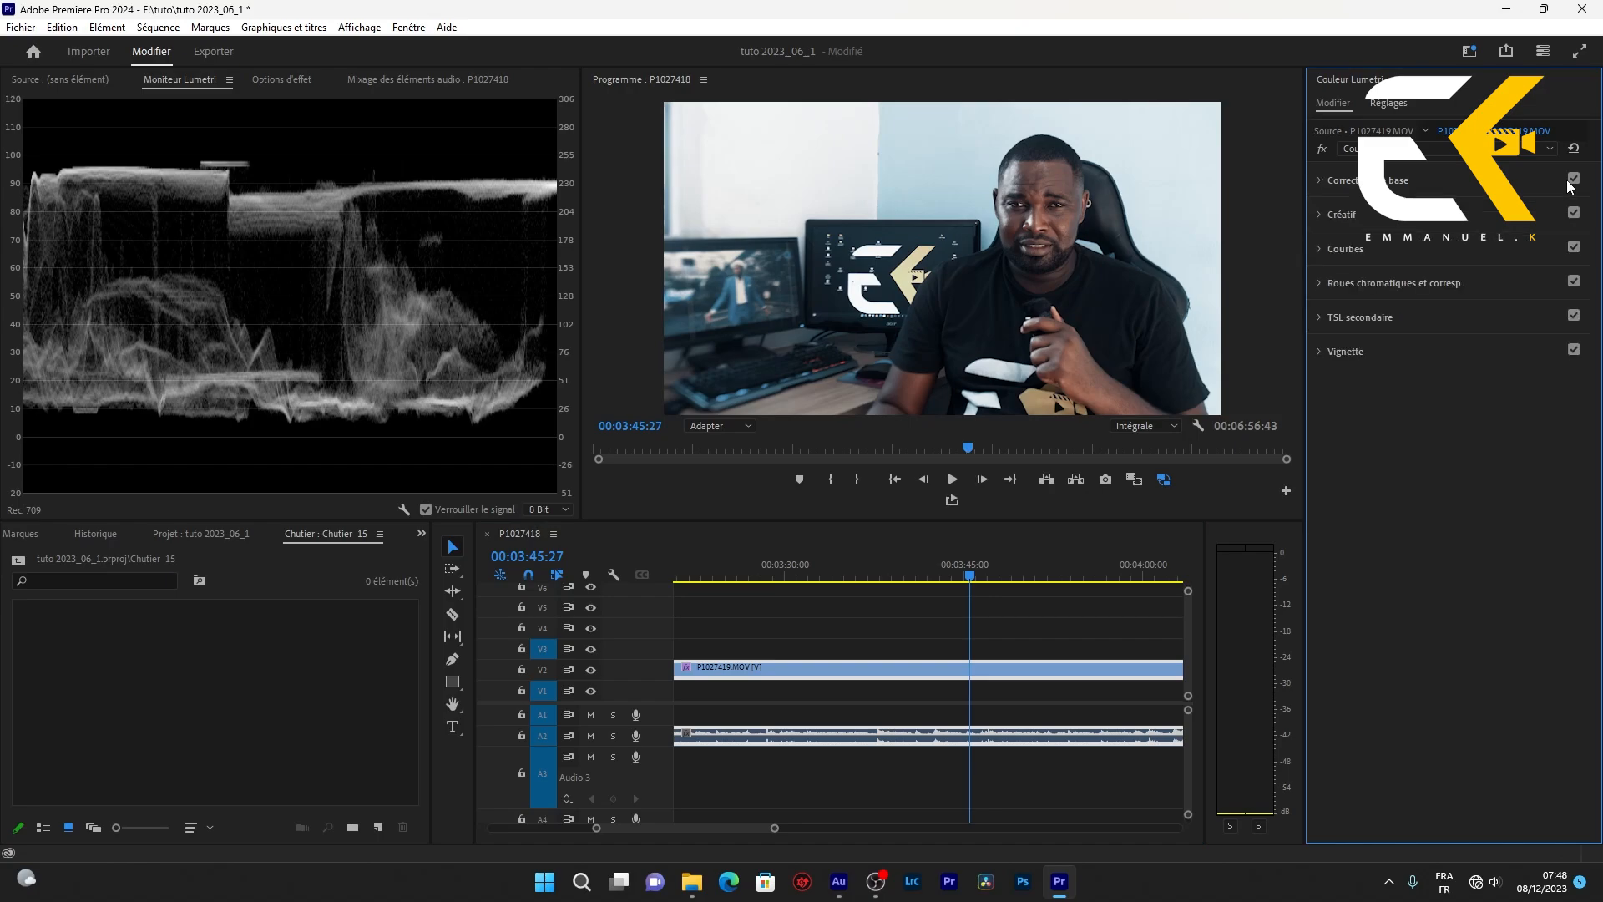
click(1568, 182)
click(304, 83)
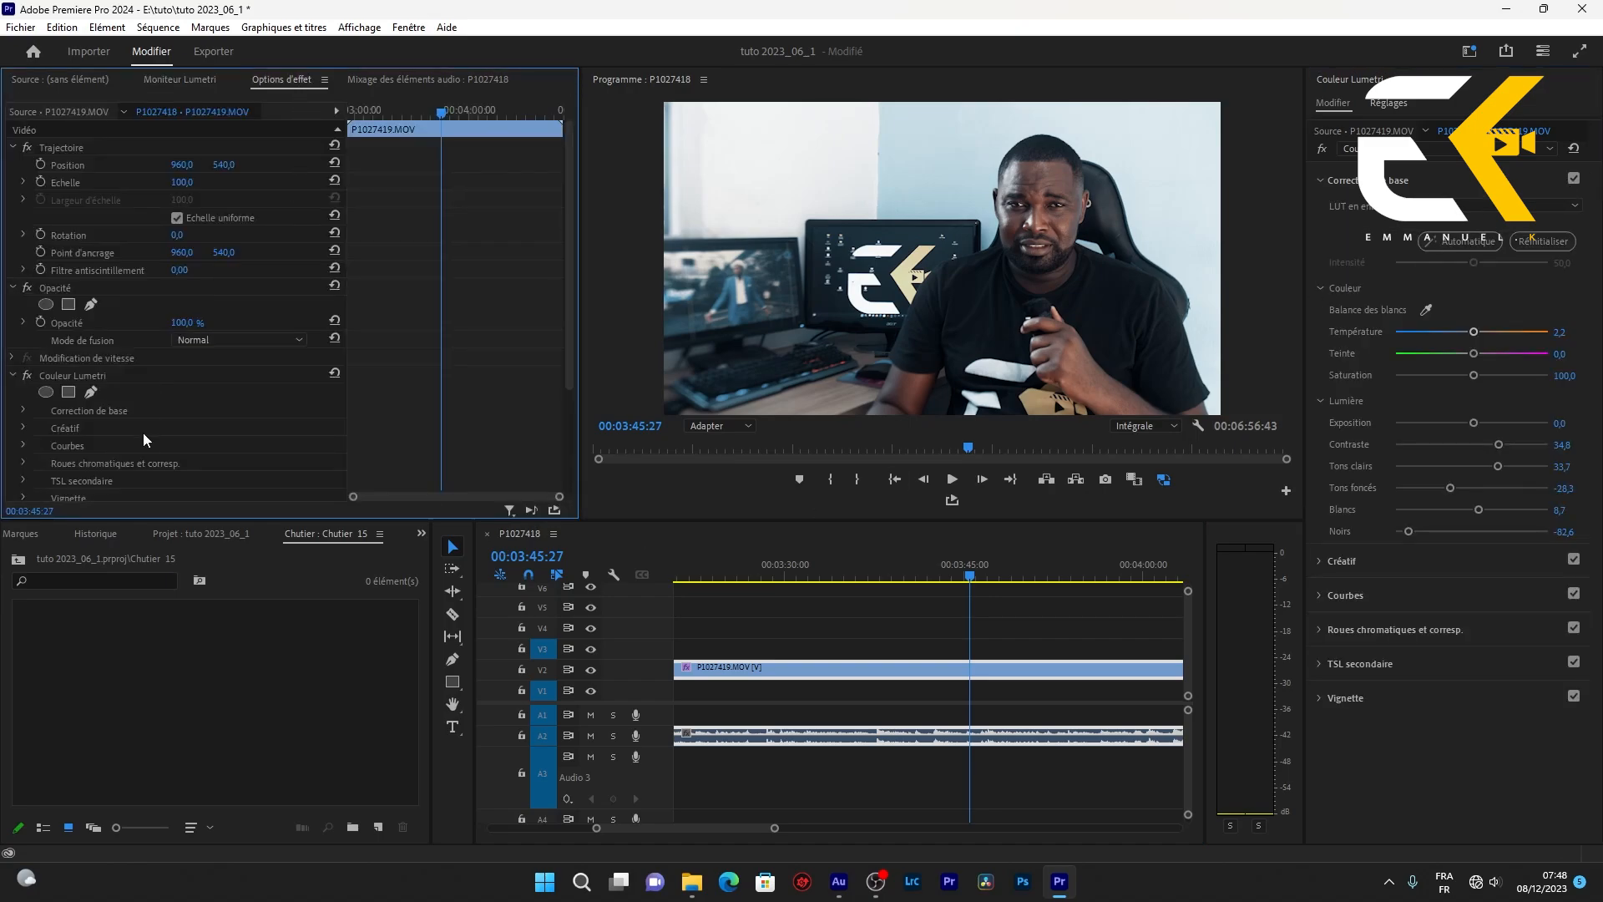
click(27, 376)
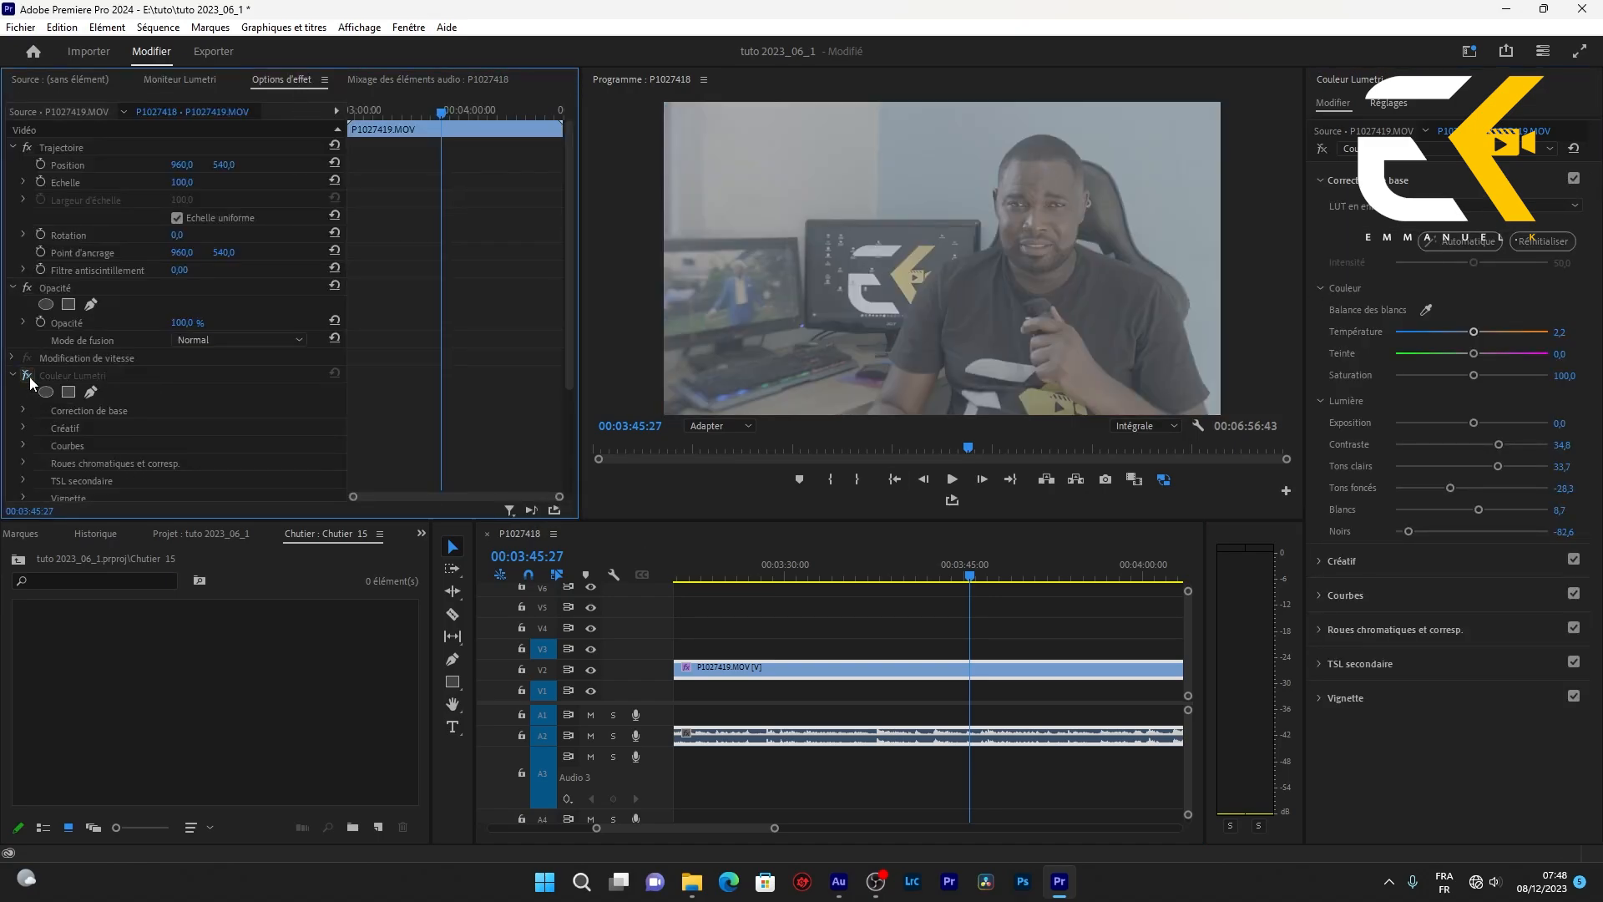
click(29, 377)
click(28, 377)
click(28, 376)
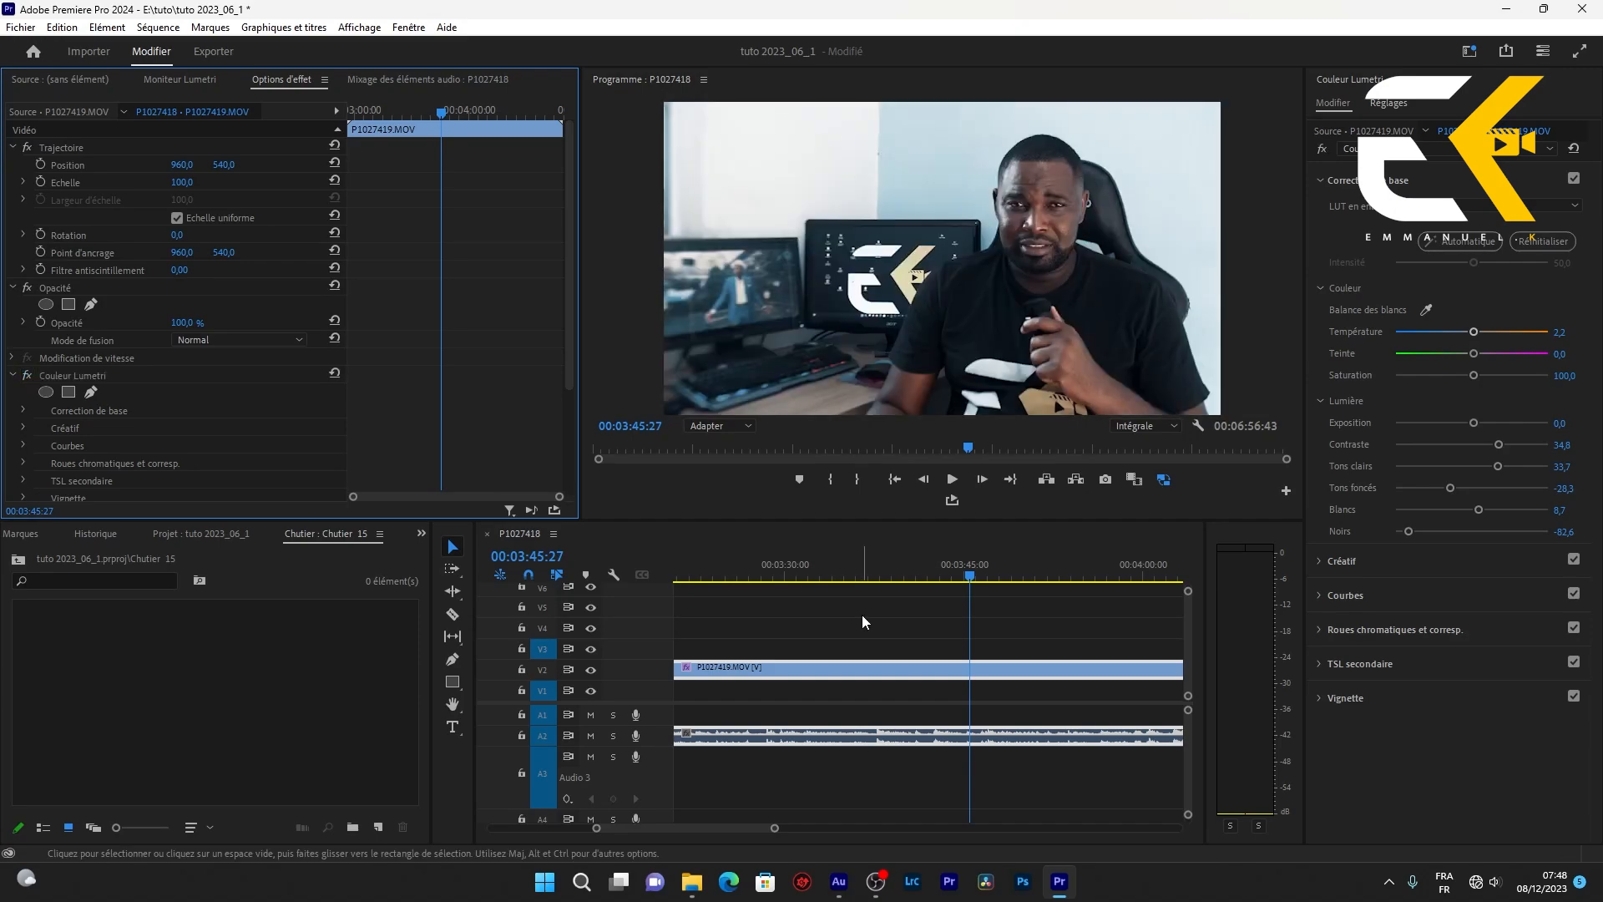